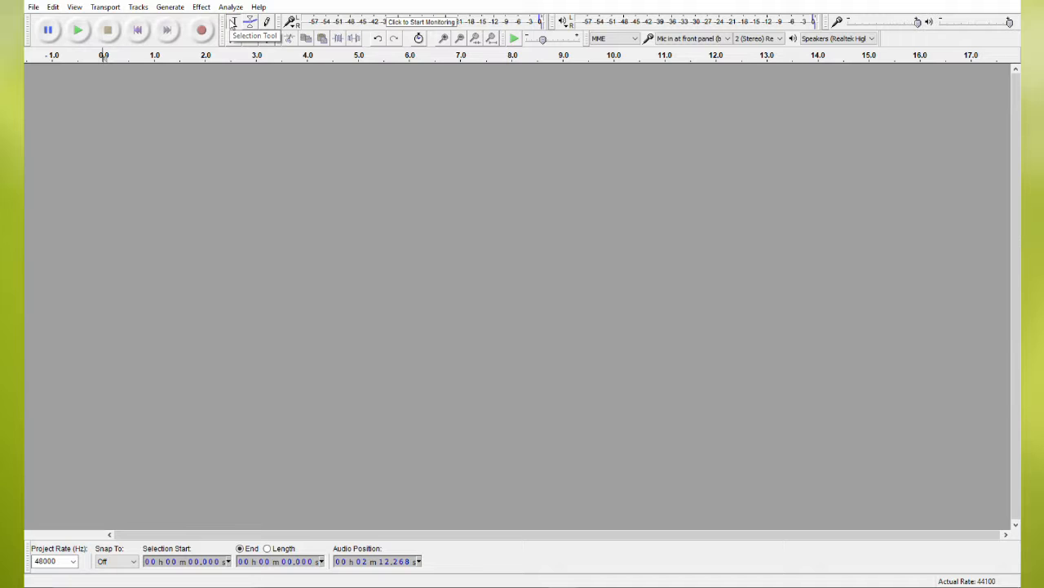
pyautogui.click(137, 7)
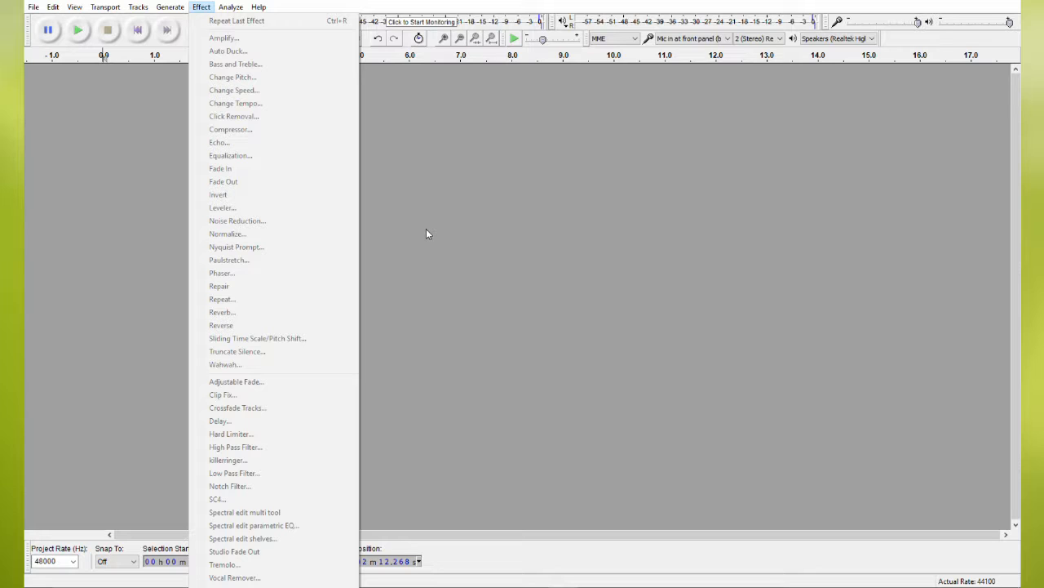
pyautogui.click(400, 159)
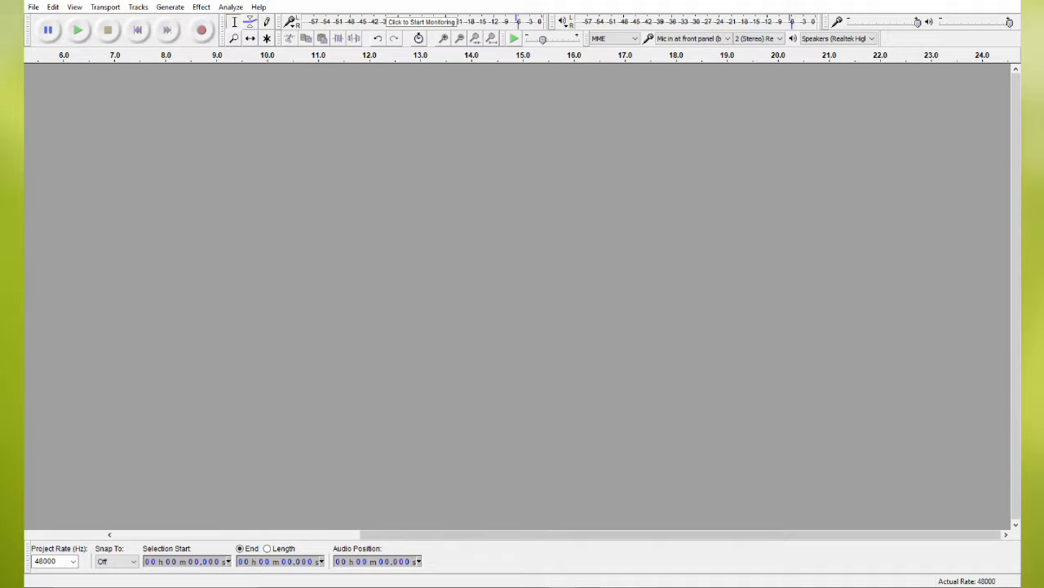
pyautogui.moveTo(592, 587)
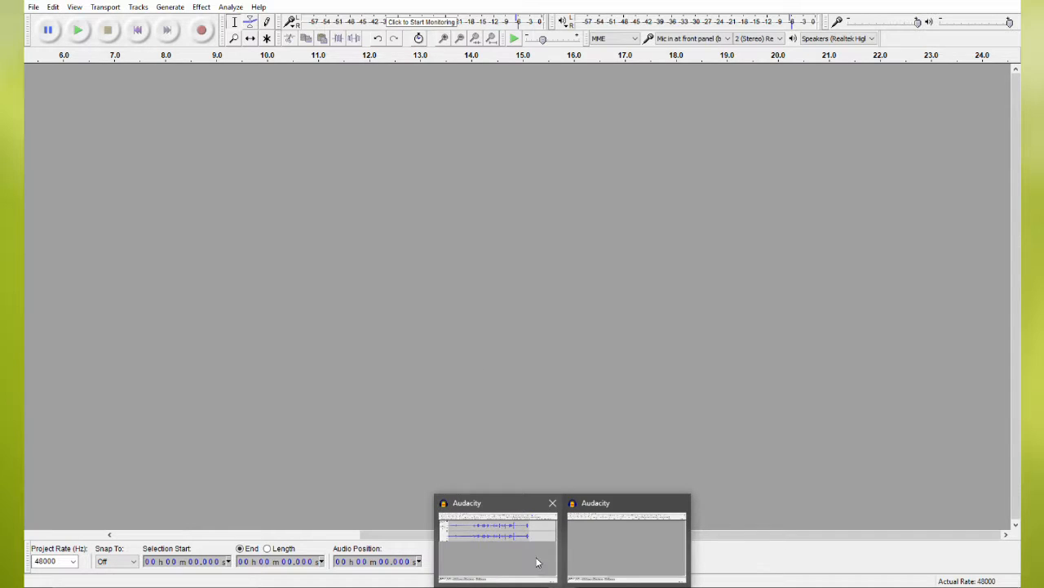
pyautogui.moveTo(514, 569)
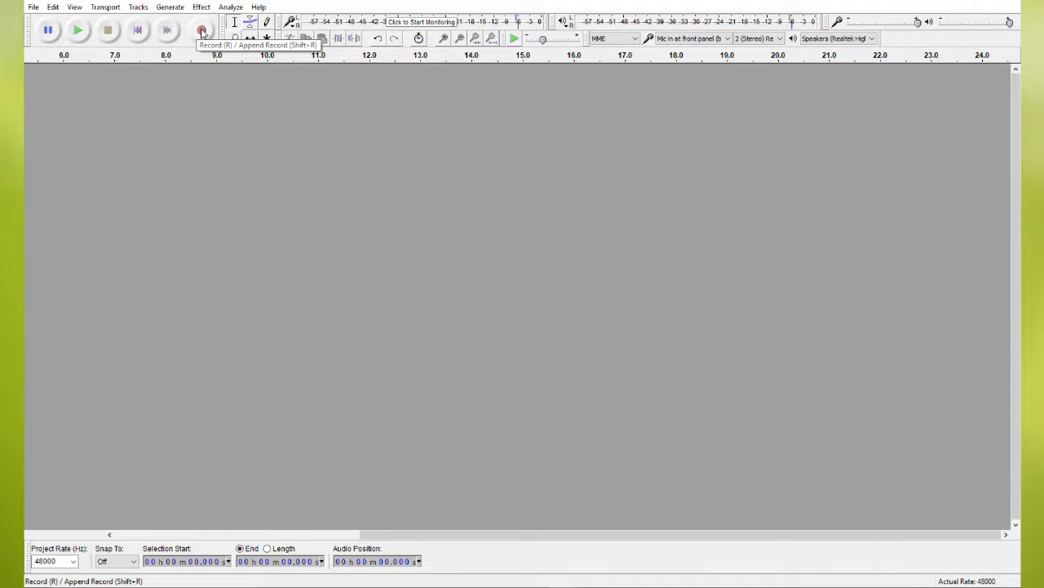
# Step: Record a voice take of about 11 seconds onto a new stereo track and stop the recording
pyautogui.click(201, 29)
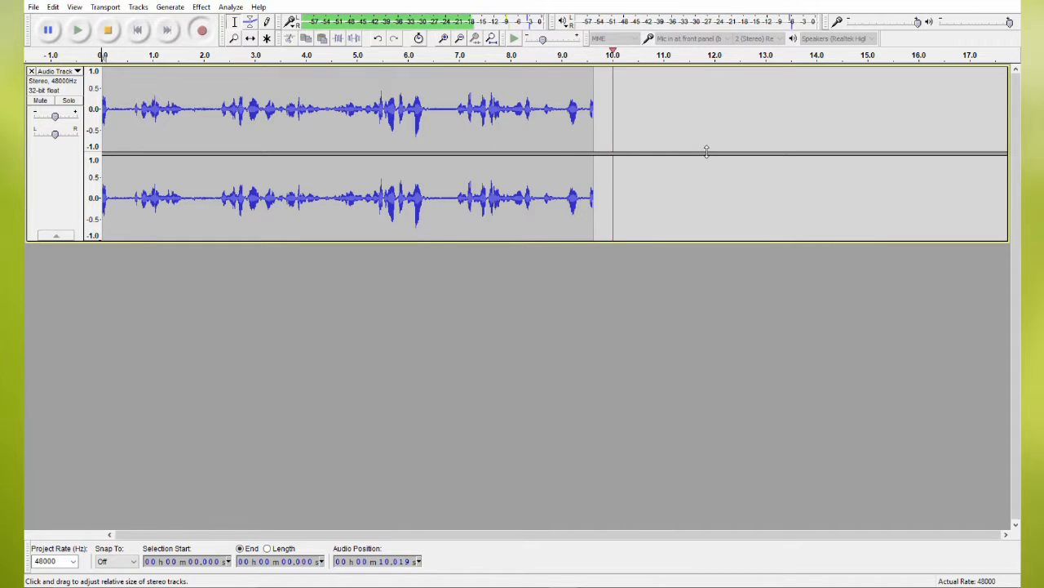
pyautogui.click(108, 30)
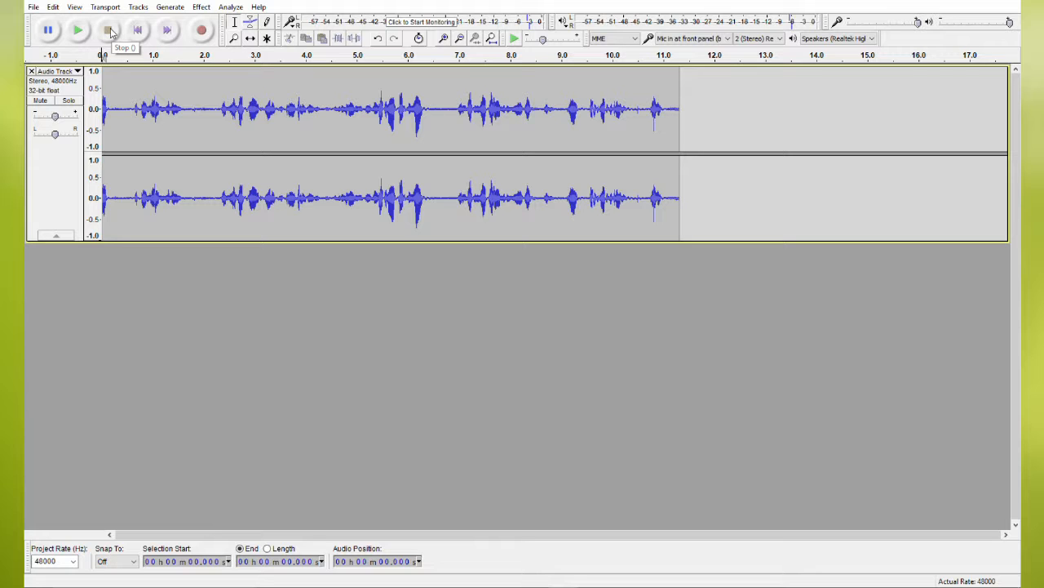
# Step: Select the whole recording, play it back and stop the playback
pyautogui.click(72, 147)
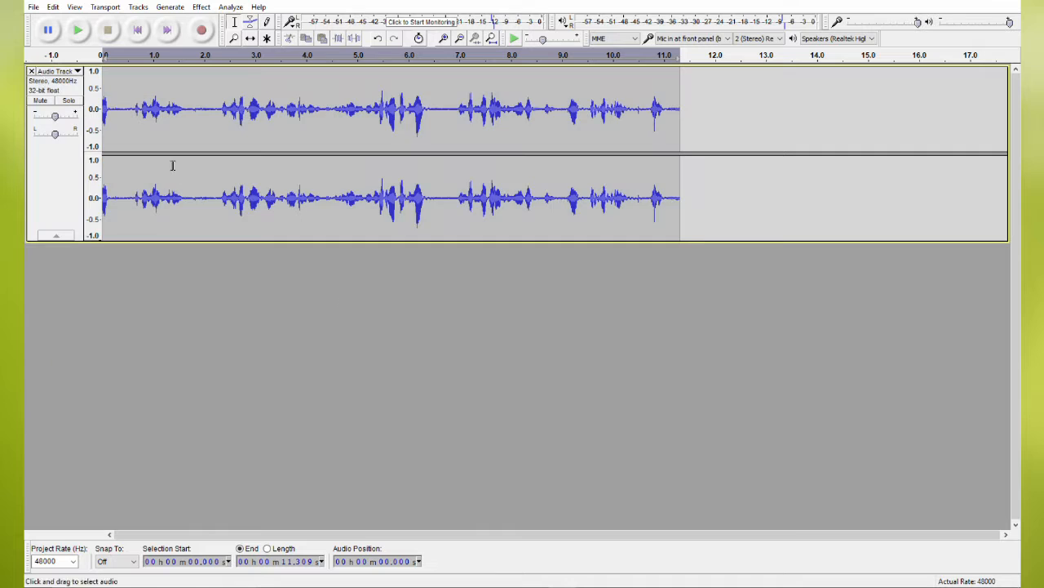
pyautogui.click(59, 190)
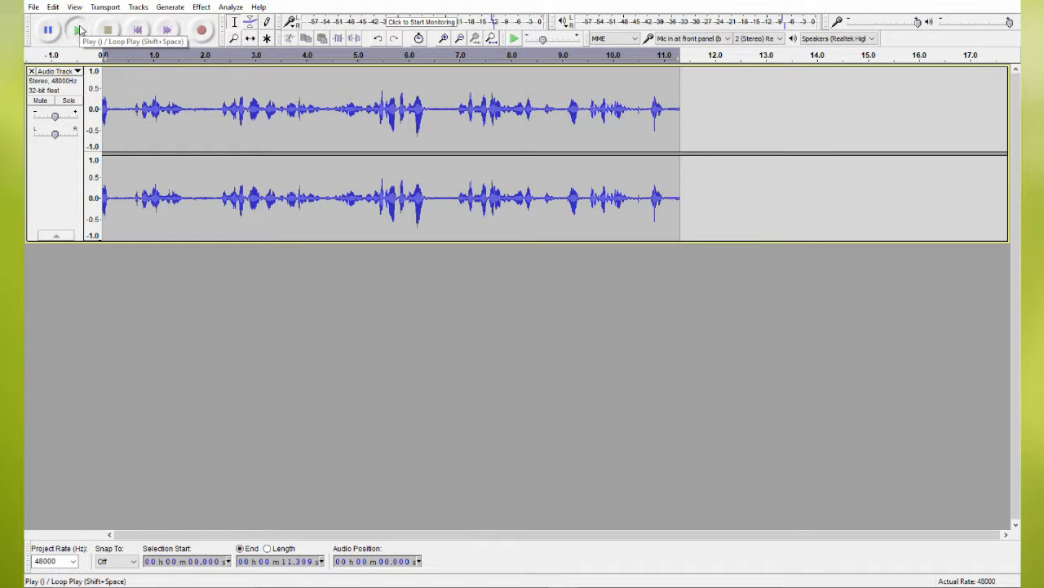
pyautogui.click(79, 31)
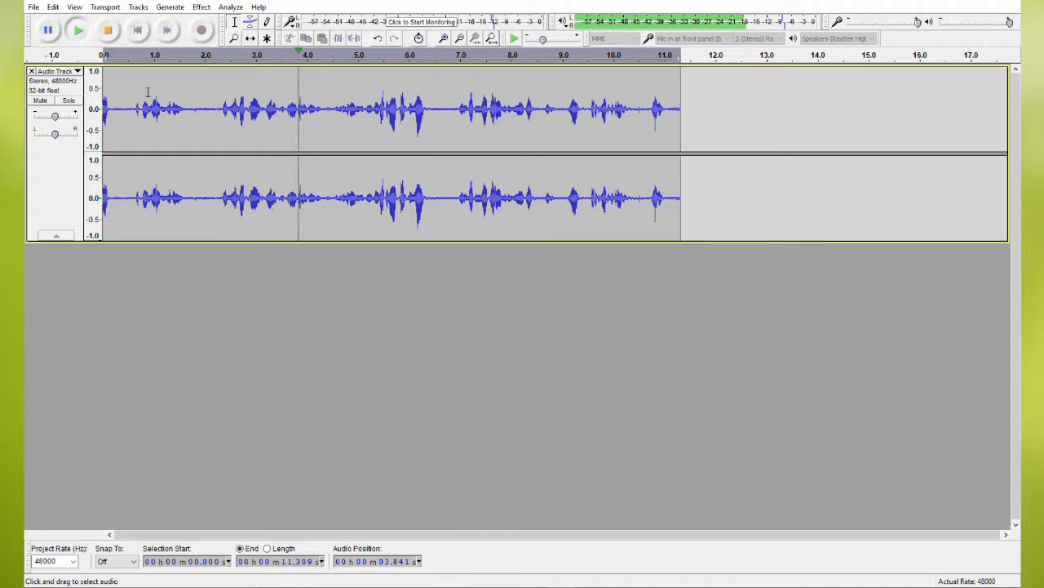
pyautogui.click(107, 30)
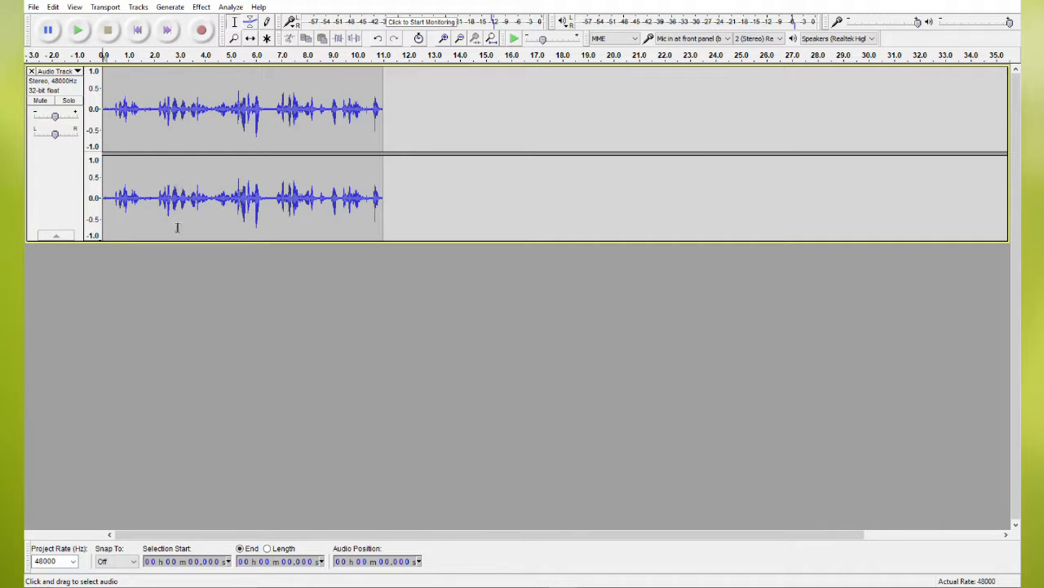
# Step: Place the Selection Tool's cursor at several points along the track, finishing in the pause at about 1.77 s
pyautogui.scroll(2, 146, 227)
pyautogui.scroll(-1, 148, 222)
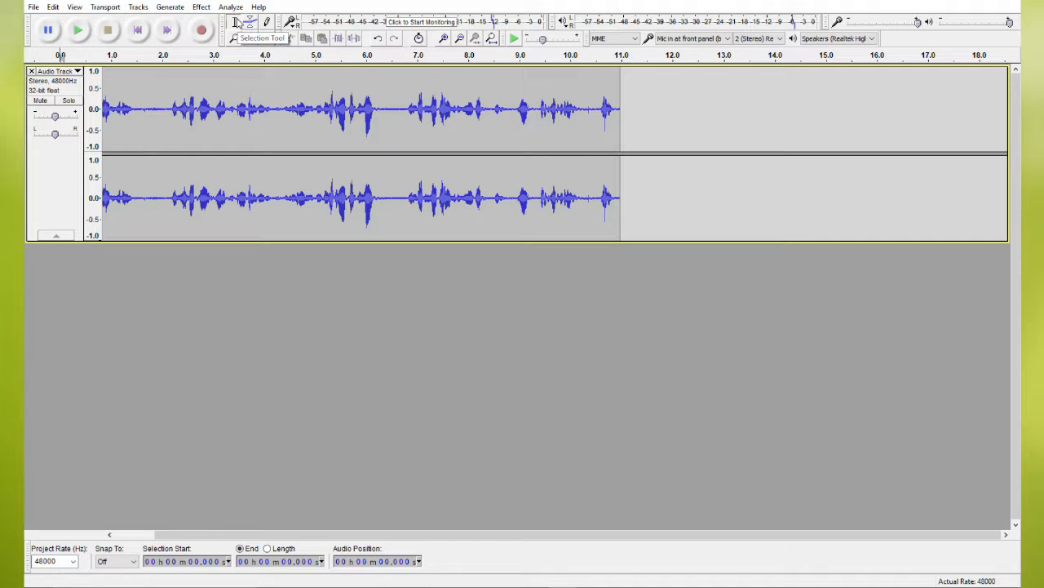
pyautogui.click(160, 105)
pyautogui.click(447, 117)
pyautogui.click(648, 123)
pyautogui.click(509, 100)
pyautogui.click(319, 127)
pyautogui.click(180, 129)
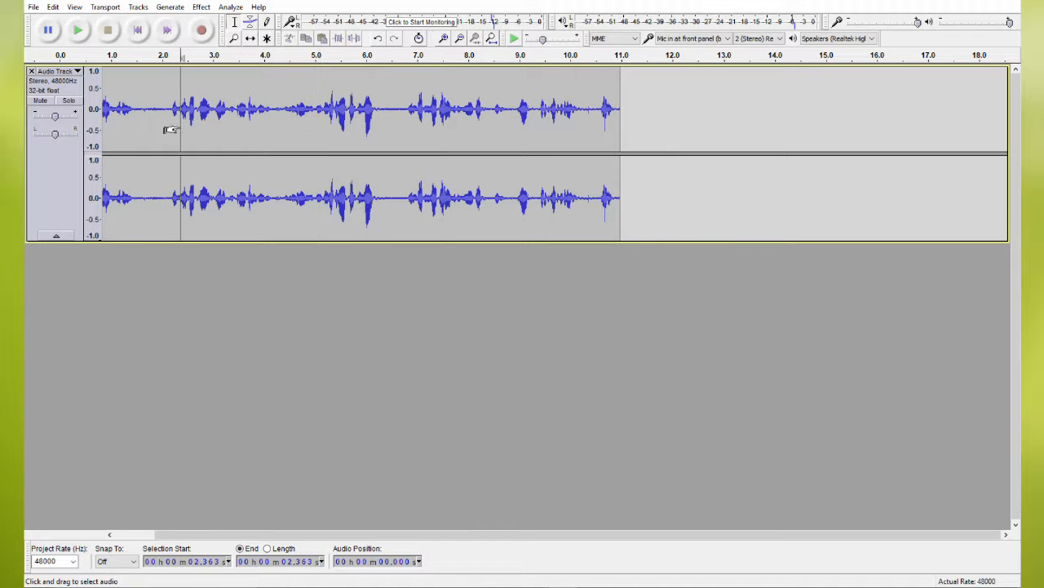
pyautogui.click(128, 115)
pyautogui.click(150, 116)
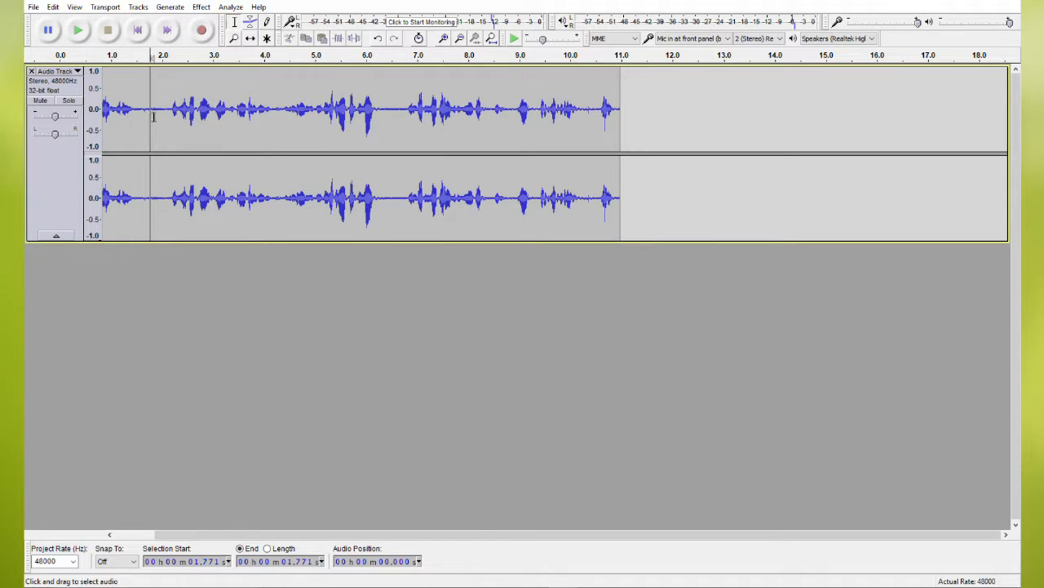
# Step: Select the silent pause from about 1.51 to 2.16 s, preview it and delete it from the track
pyautogui.keyDown('ctrl'); pyautogui.scroll(6, 167, 121); pyautogui.keyUp('ctrl')
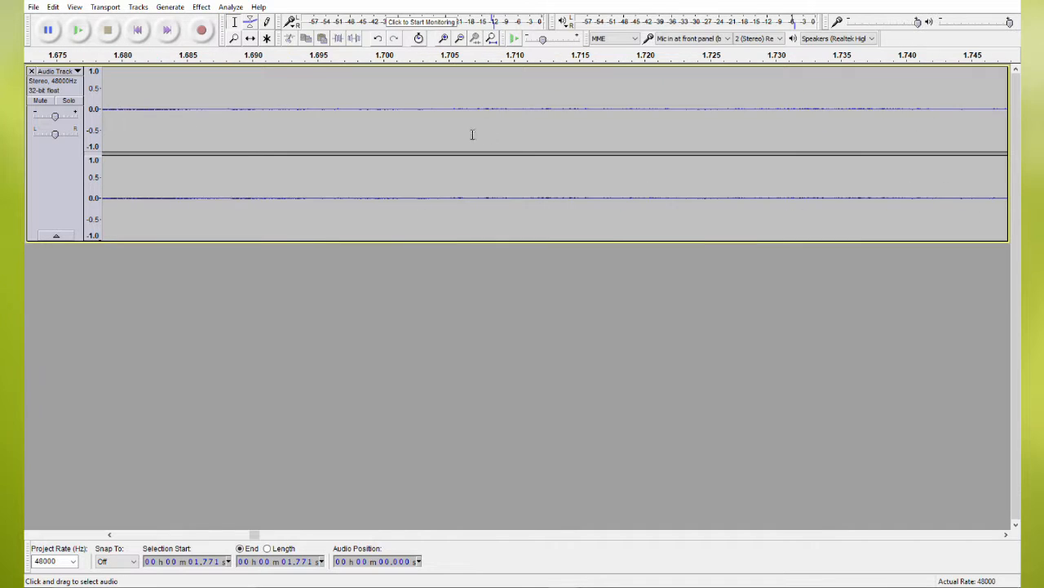
pyautogui.keyDown('ctrl'); pyautogui.scroll(-4, 351, 138); pyautogui.keyUp('ctrl')
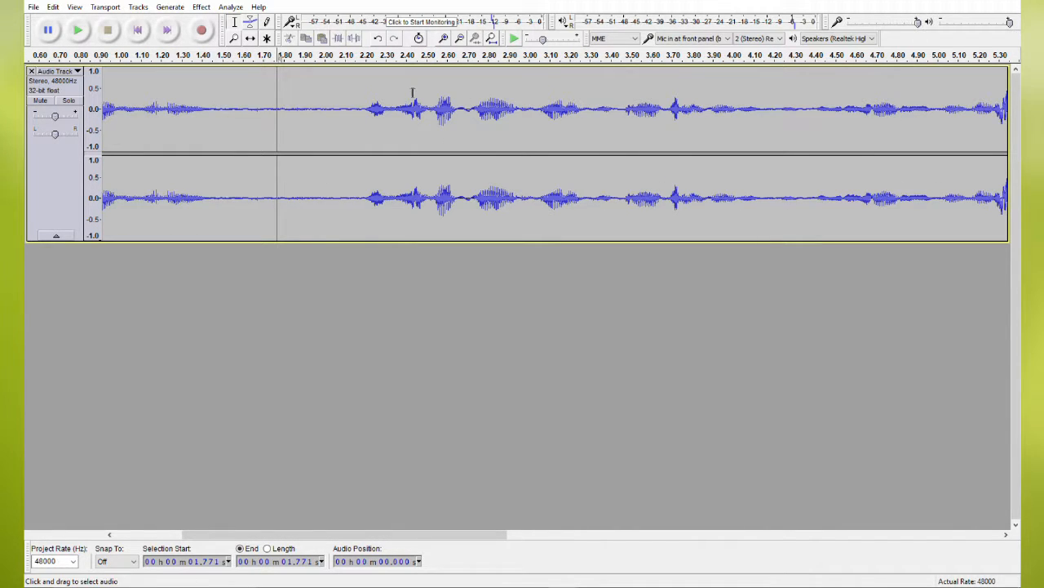
pyautogui.moveTo(357, 97); pyautogui.dragTo(223, 119)
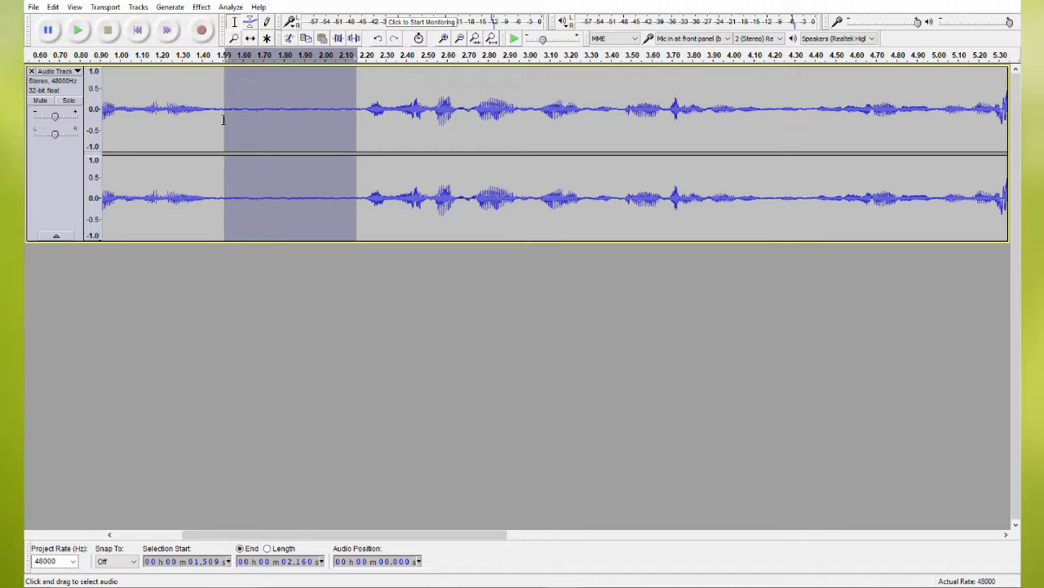
pyautogui.click(77, 31)
pyautogui.keyDown('ctrl'); pyautogui.scroll(-2, 262, 117); pyautogui.keyUp('ctrl')
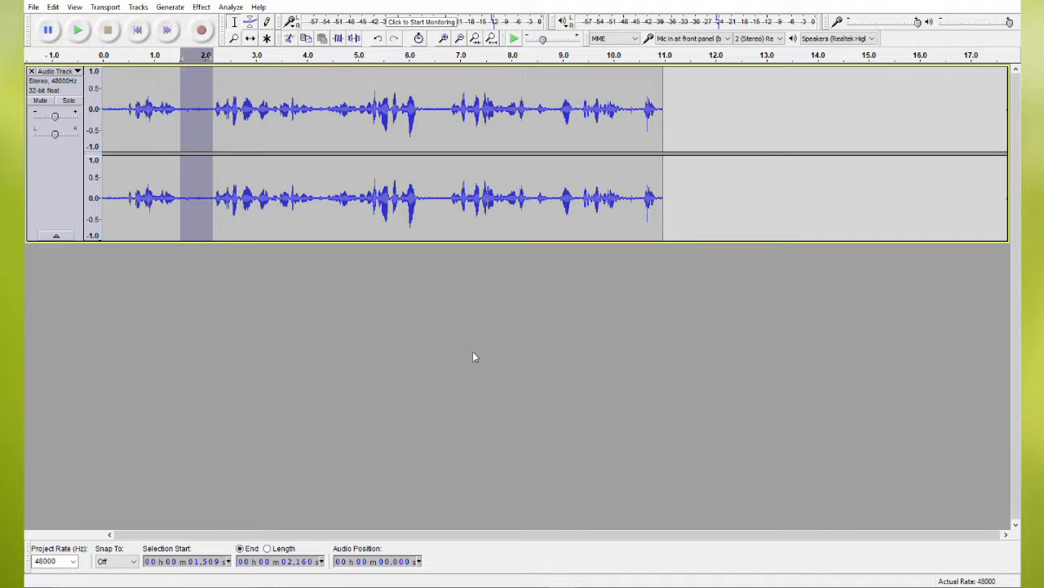
pyautogui.press('Delete')
# Step: Listen to the join where the pause was cut, replaying from about 0.41 s, and stop the playback
pyautogui.press('b')
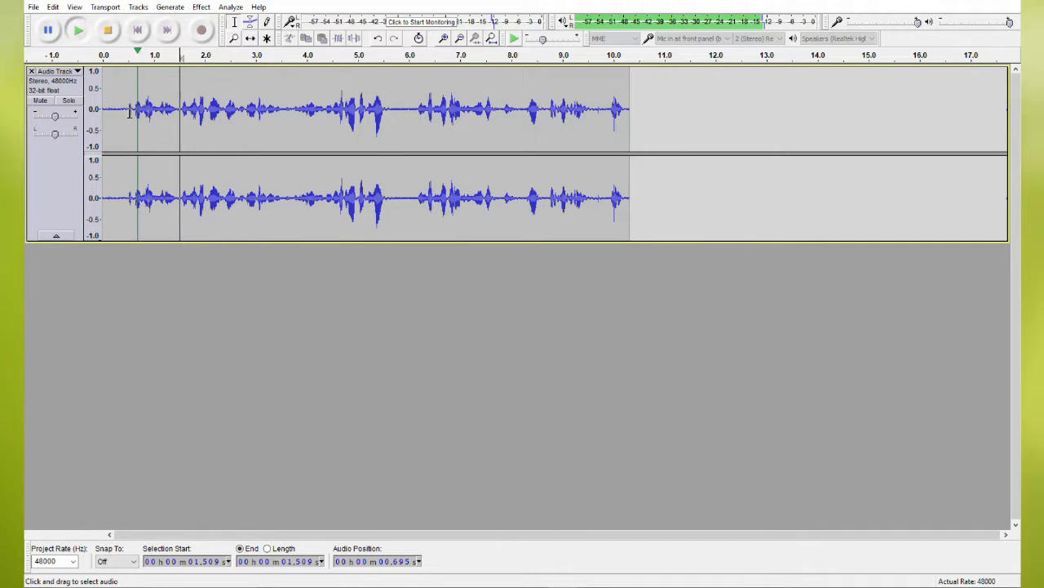
pyautogui.click(159, 113)
pyautogui.click(124, 104)
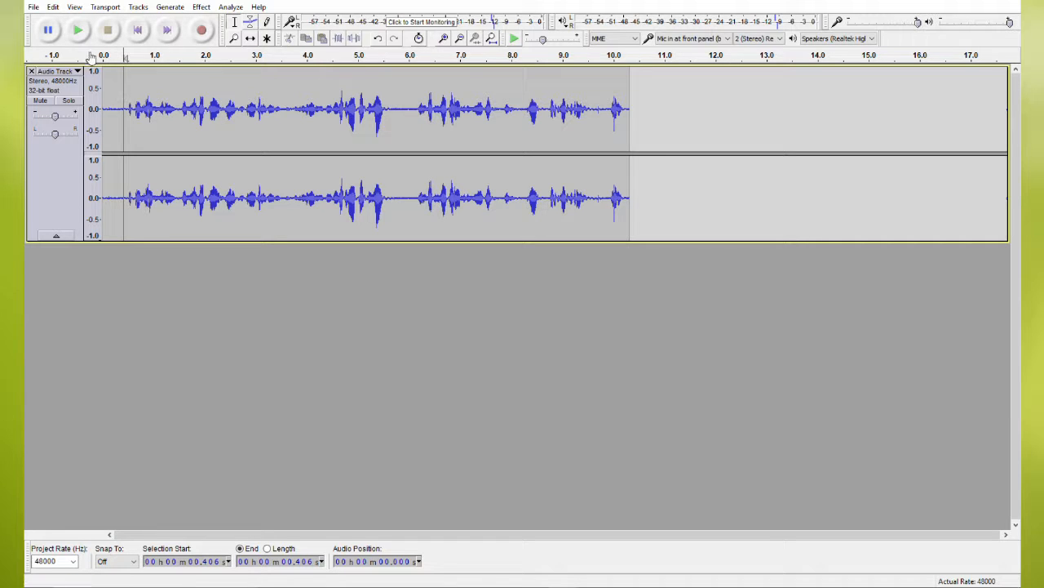
pyautogui.click(78, 30)
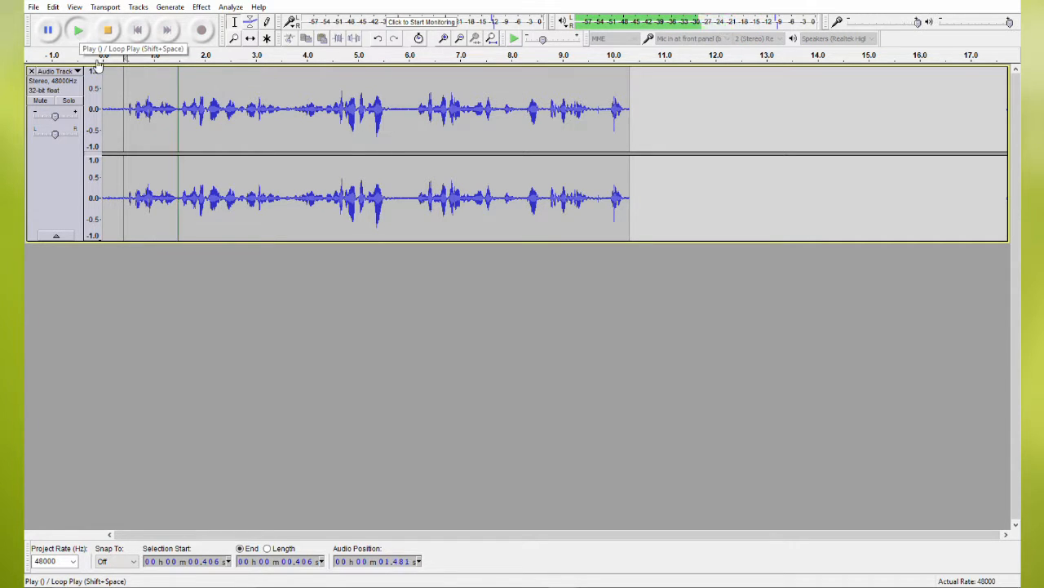
pyautogui.click(108, 30)
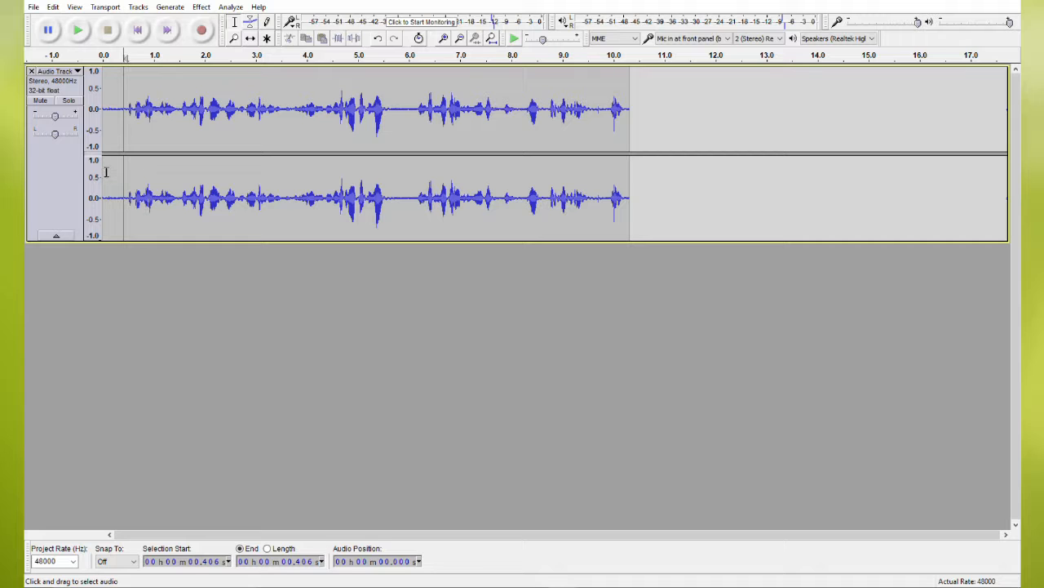
# Step: Undo the deletion of the pause and place the cursor at about 0.94 s
pyautogui.hotkey('ctrl', 'z')
pyautogui.click(152, 106)
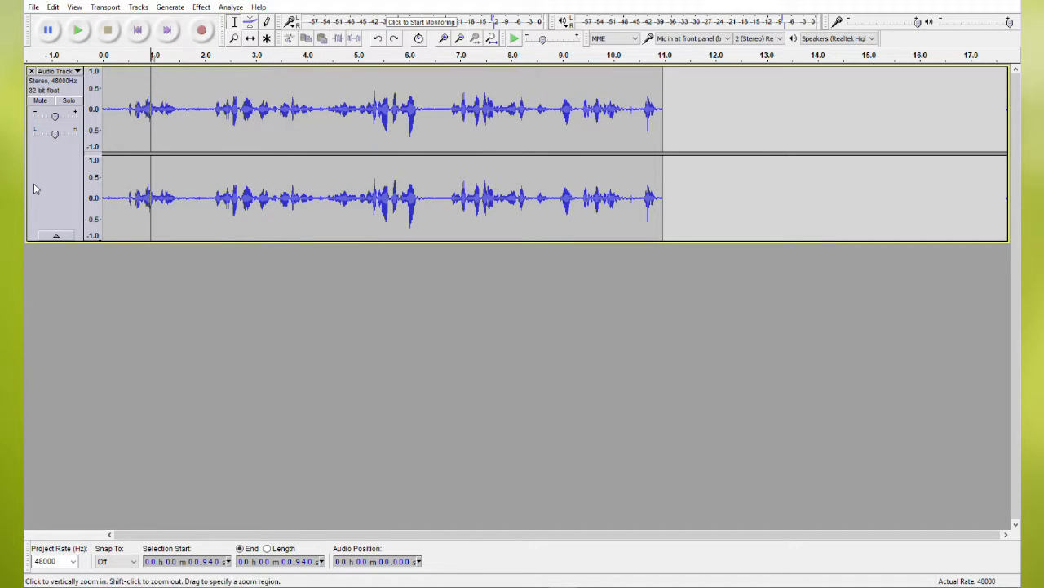
pyautogui.hotkey('ctrl', '1')
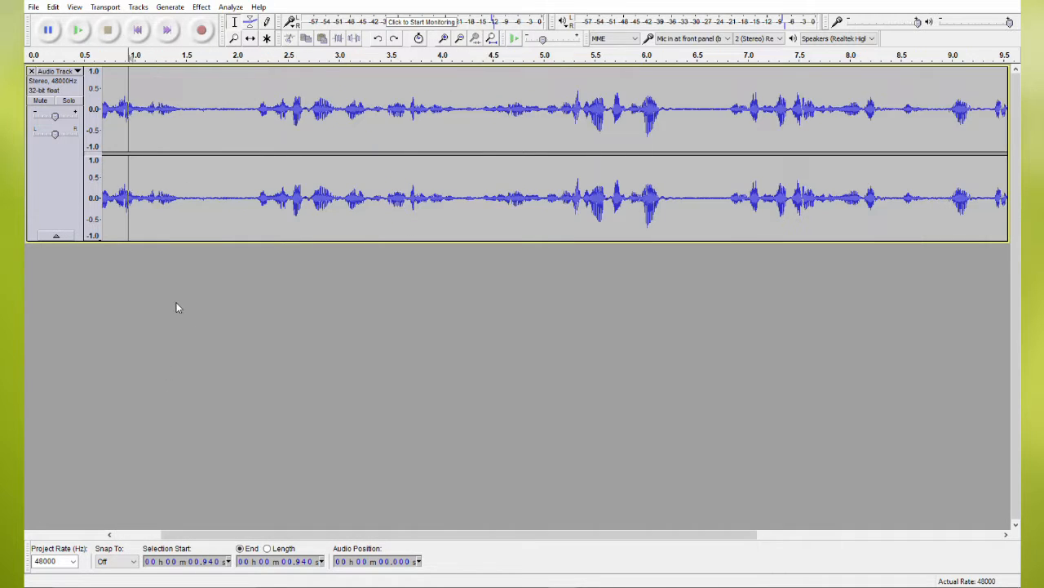
# Step: Select the entire recording, extending the selection from the track start to about 12.54 s
pyautogui.hotkey('ctrl', '3')
pyautogui.hotkey('ctrl', '3')
pyautogui.hotkey('ctrl', '3')
pyautogui.hotkey('ctrl', 'a')
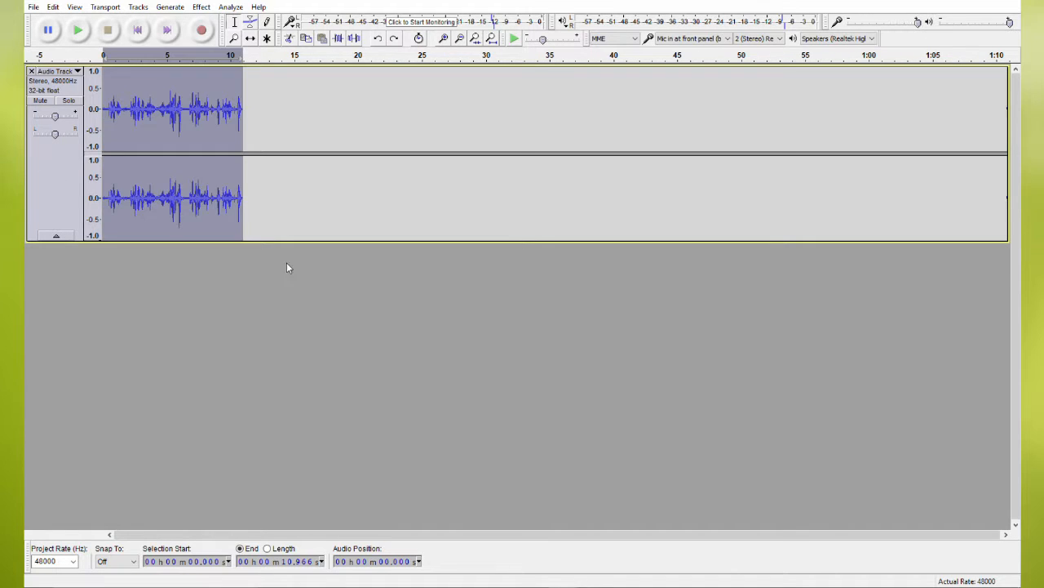
pyautogui.moveTo(264, 106); pyautogui.dragTo(93, 109)
pyautogui.click(252, 359)
pyautogui.scroll(2, 140, 124)
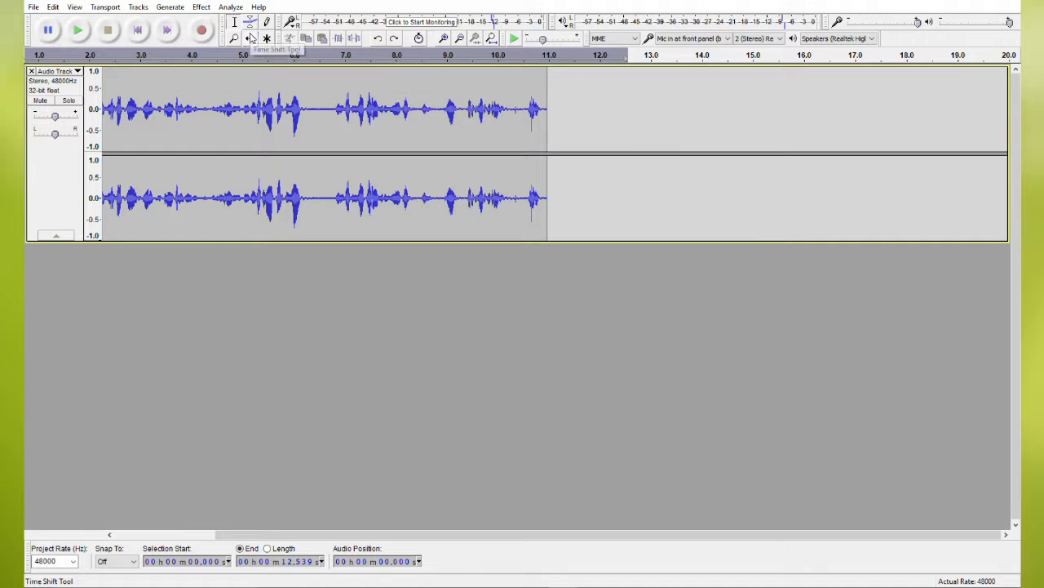
# Step: Use the Time Shift Tool to move the clip's start to about 7.8 s and back to 0
pyautogui.click(251, 38)
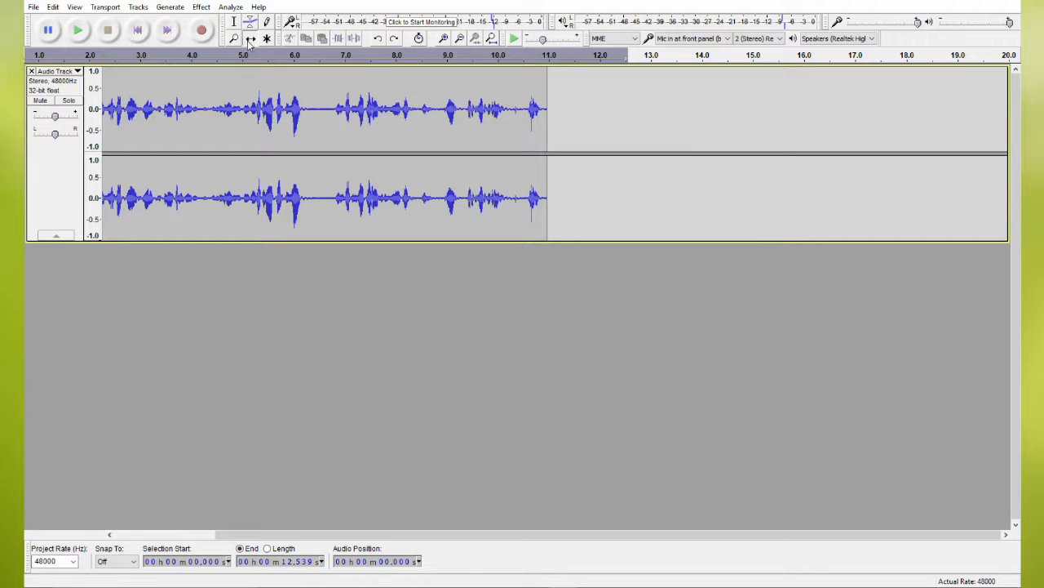
pyautogui.moveTo(210, 123); pyautogui.dragTo(622, 124)
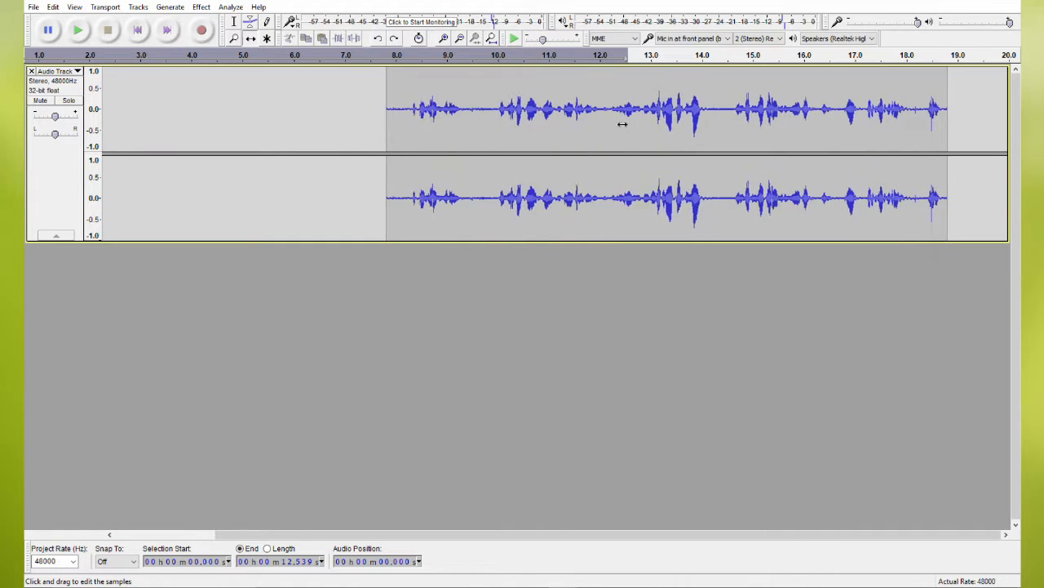
pyautogui.scroll(-2, 622, 124)
pyautogui.moveTo(314, 120); pyautogui.dragTo(224, 119)
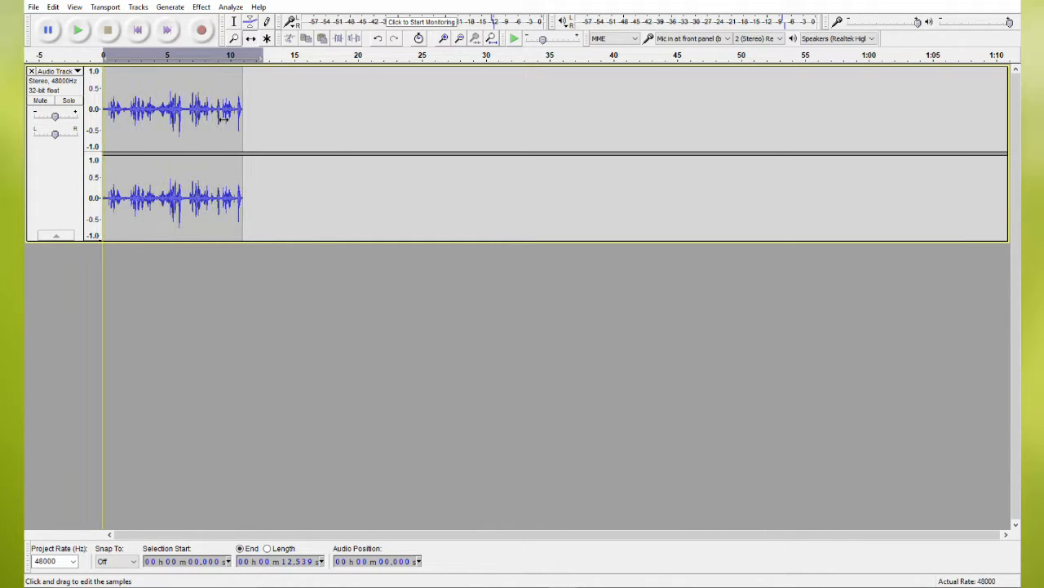
pyautogui.scroll(2, 222, 119)
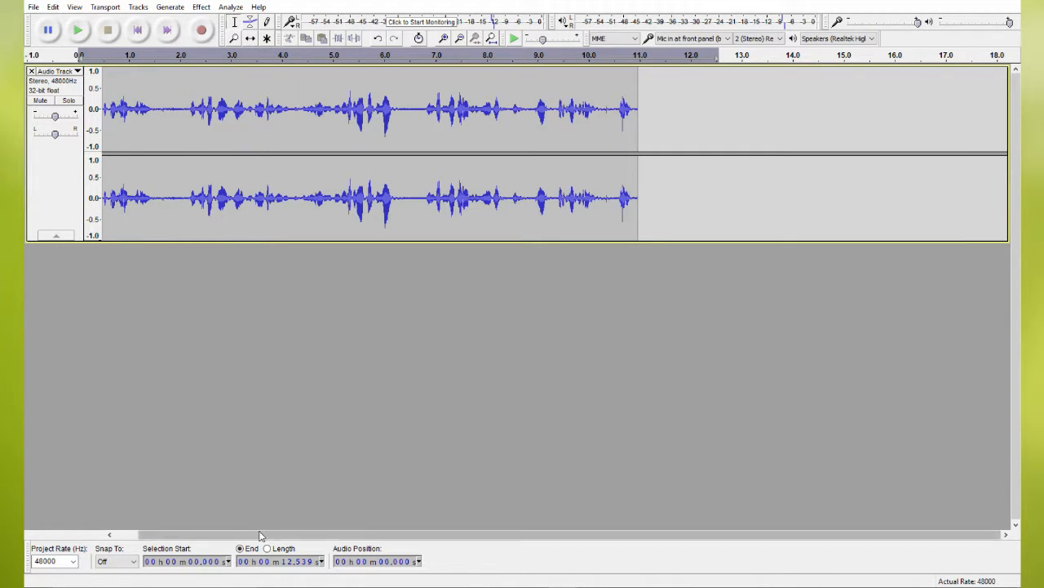
# Step: Select the pause from about 1.47 to 2.17 s, trim away all audio outside it, and undo the trim
pyautogui.moveTo(259, 536); pyautogui.dragTo(202, 536)
pyautogui.click(103, 116)
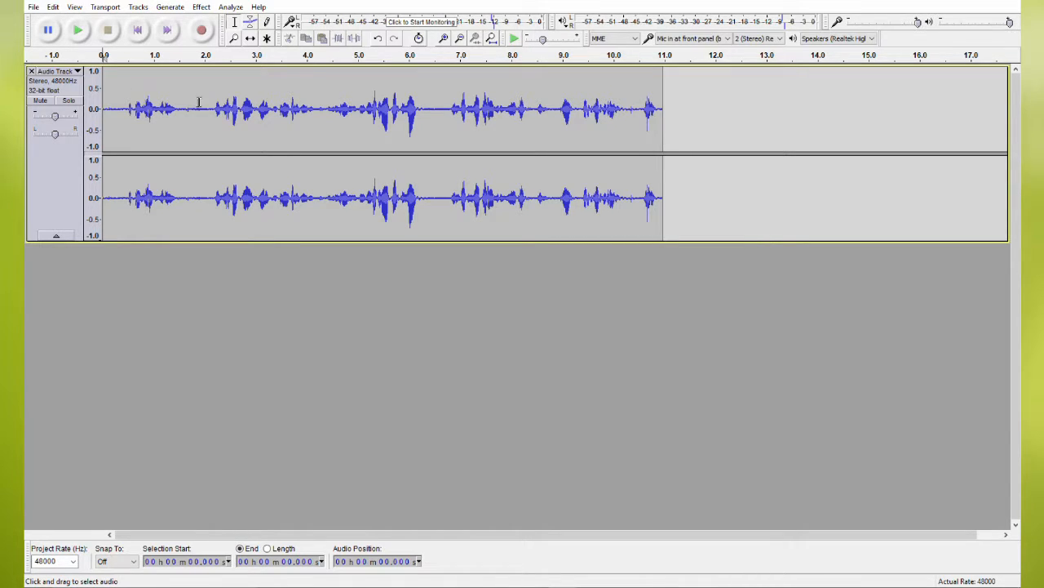
pyautogui.moveTo(215, 98); pyautogui.dragTo(180, 90)
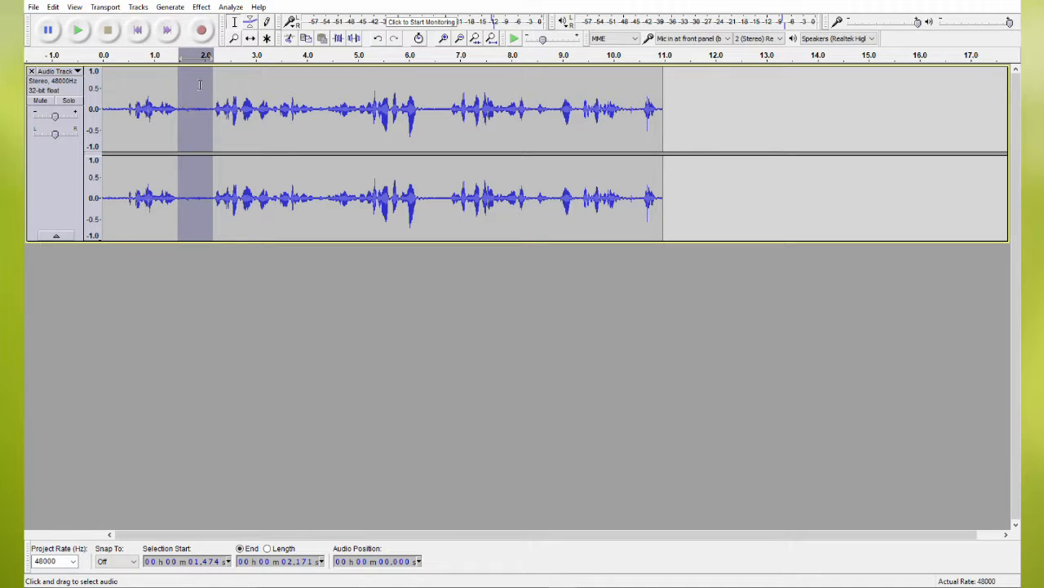
pyautogui.click(339, 39)
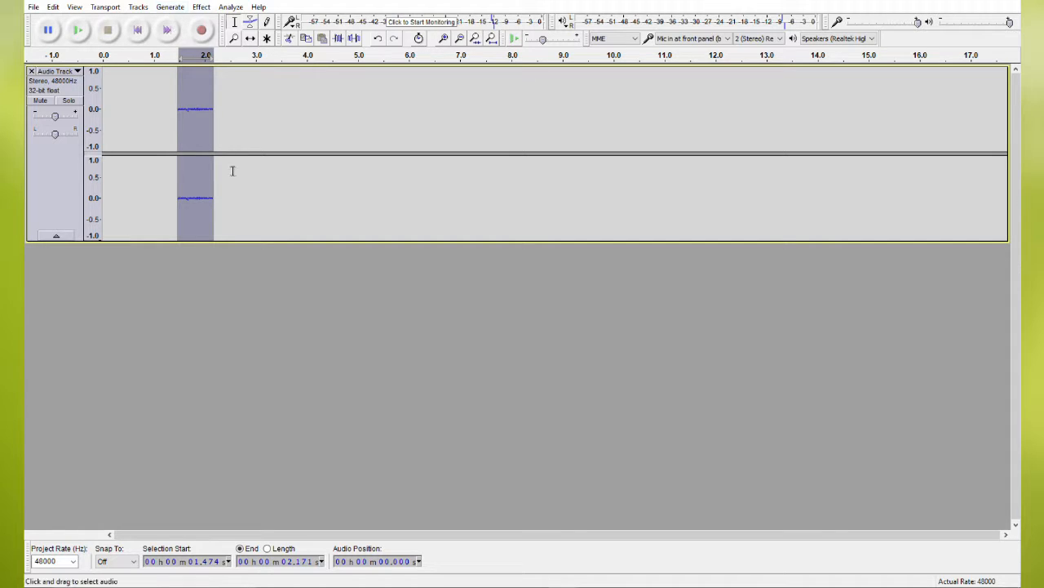
pyautogui.hotkey('ctrl', 'z')
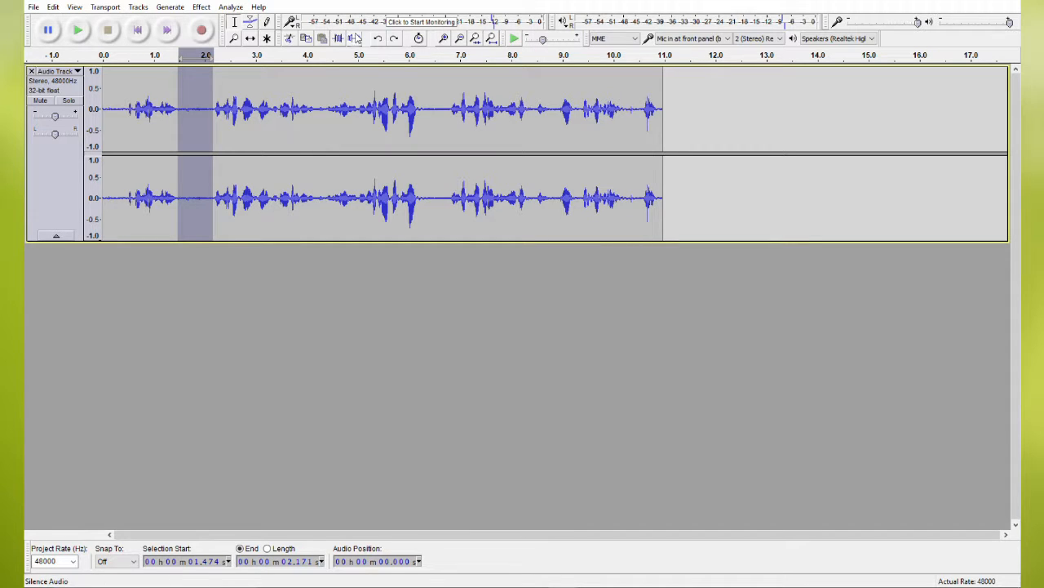
# Step: Silence the selected pause from about 1.47 to 2.17 s and clear the selection by placing the cursor at about 6.56 s
pyautogui.click(356, 39)
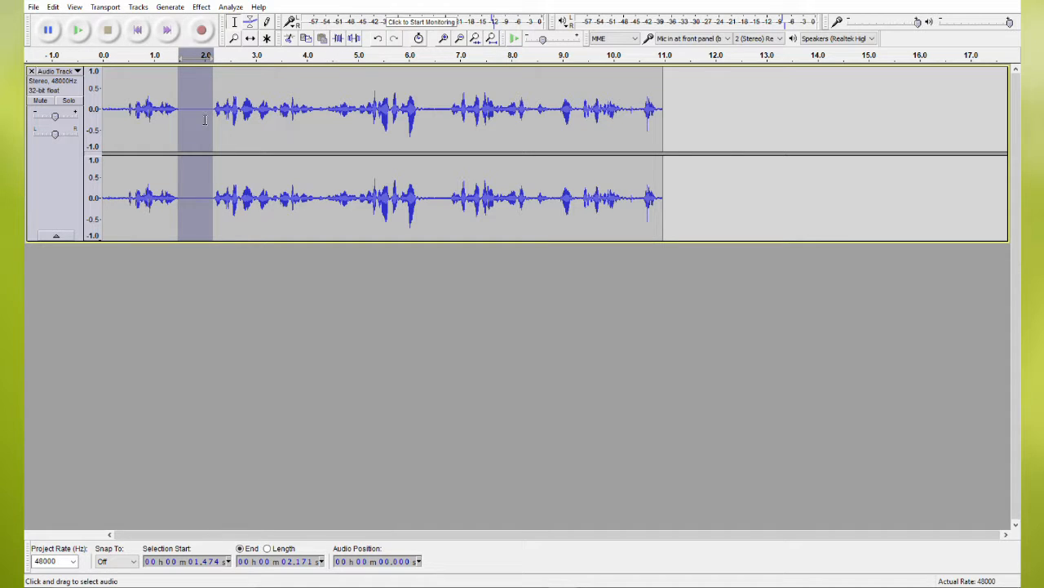
pyautogui.click(438, 133)
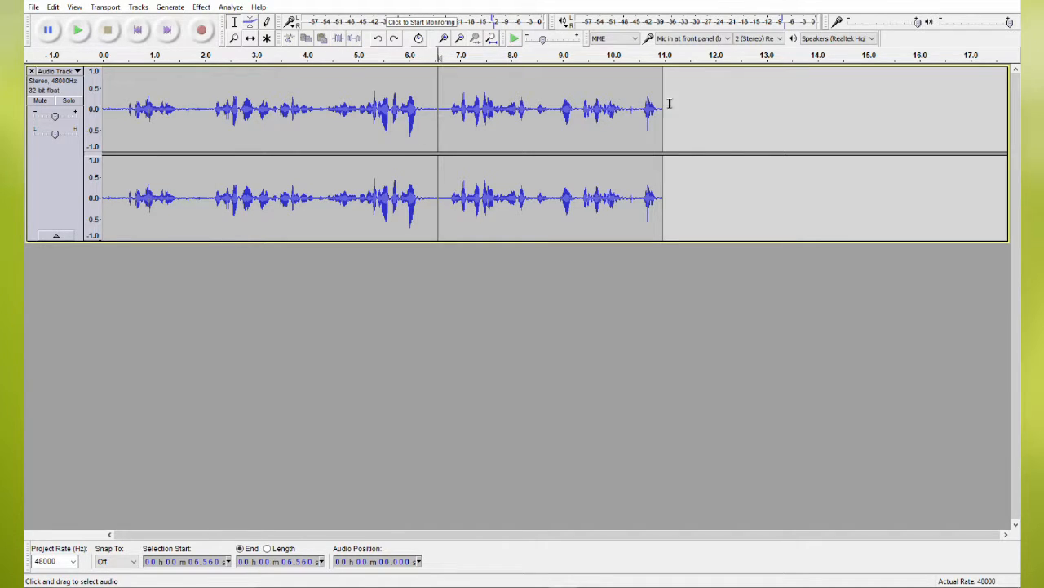
# Step: Select the last sound of the recording from about 10.57 to 11.10 s, play it, and silence the selection
pyautogui.moveTo(669, 104); pyautogui.dragTo(643, 111)
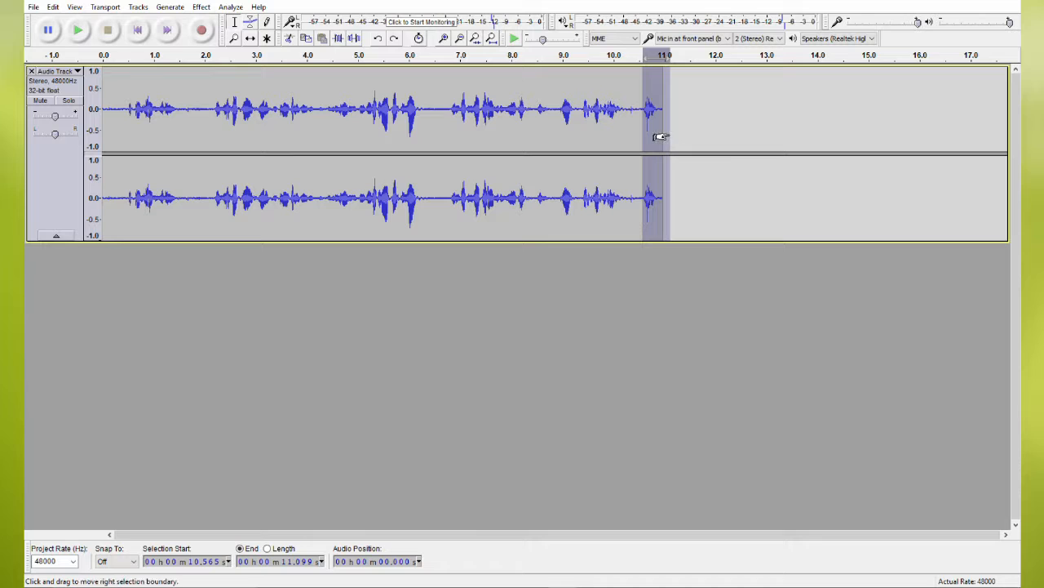
pyautogui.scroll(1, 658, 137)
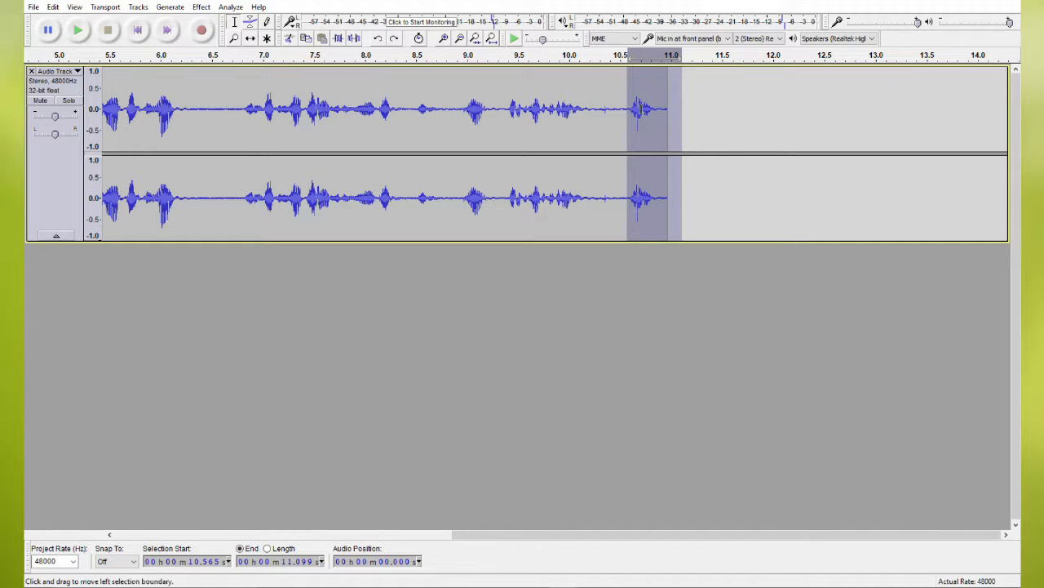
pyautogui.click(78, 31)
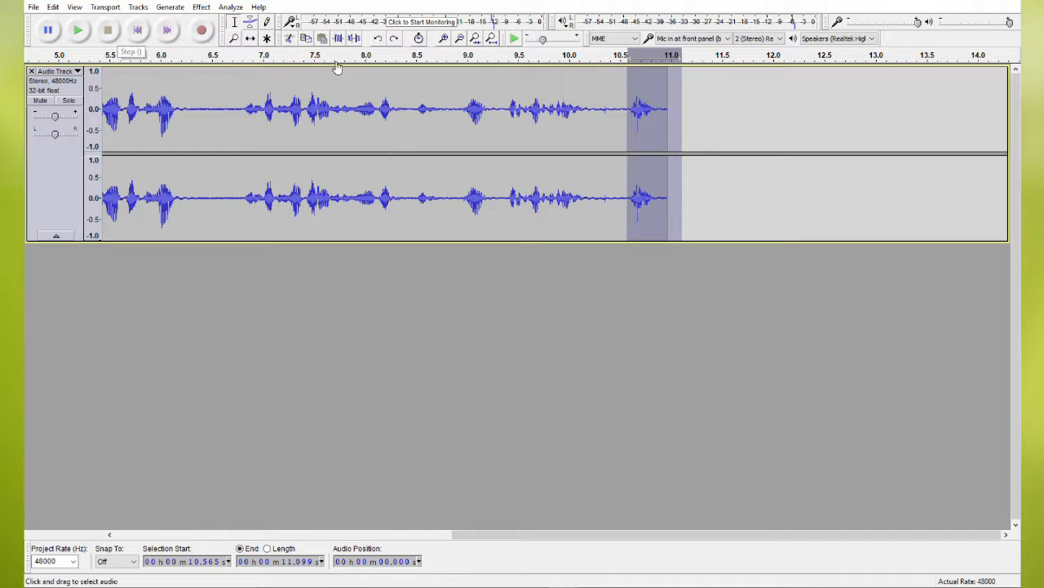
pyautogui.click(352, 39)
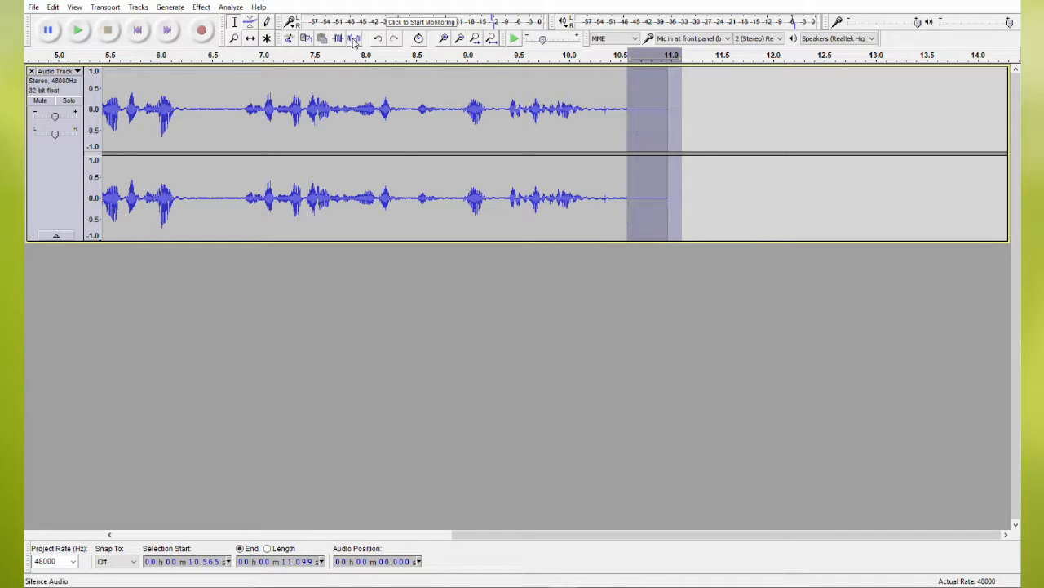
# Step: Place the cursor at about 10.19 s and play the end of the recording from there
pyautogui.click(459, 39)
pyautogui.click(461, 145)
pyautogui.click(572, 99)
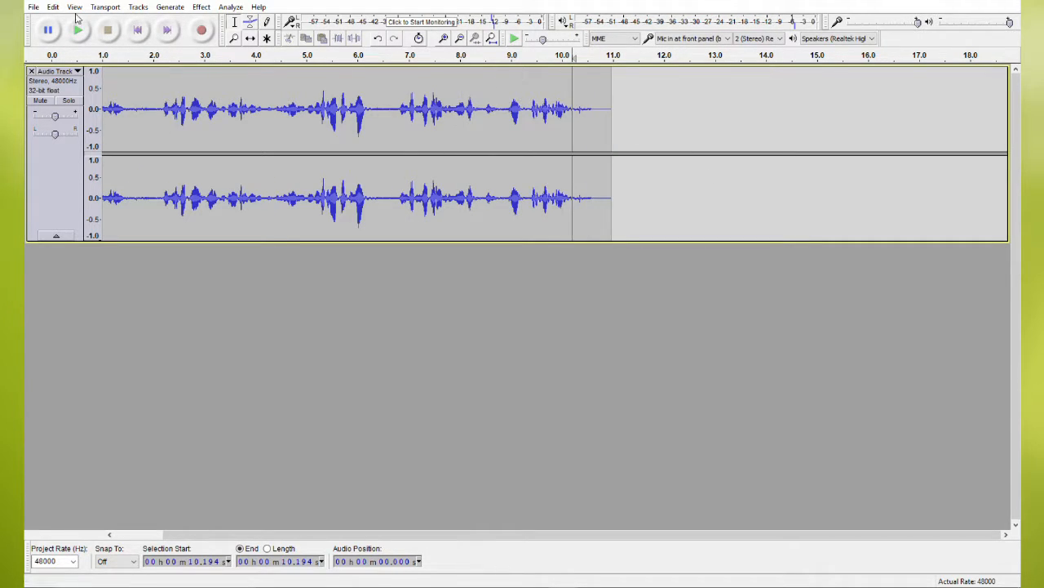
pyautogui.click(77, 30)
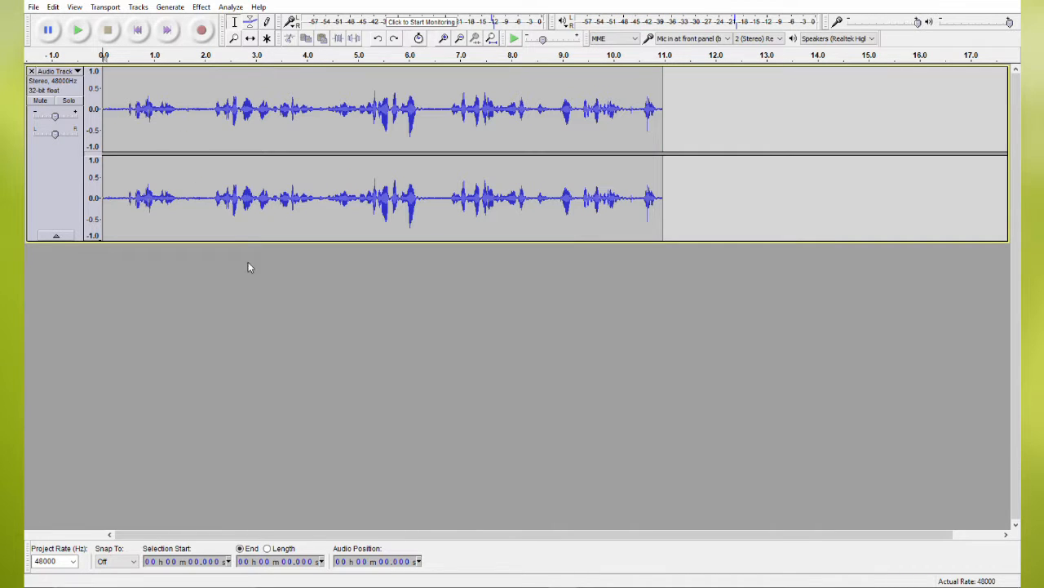
# Step: Select the entire recording from 0 to about 10.97 s
pyautogui.click(67, 190)
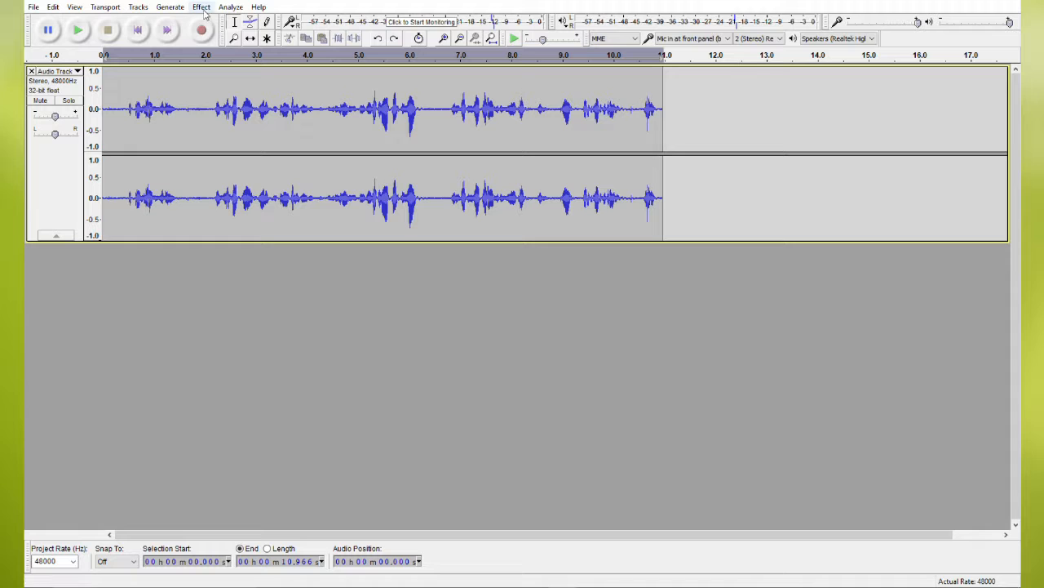
pyautogui.click(62, 188)
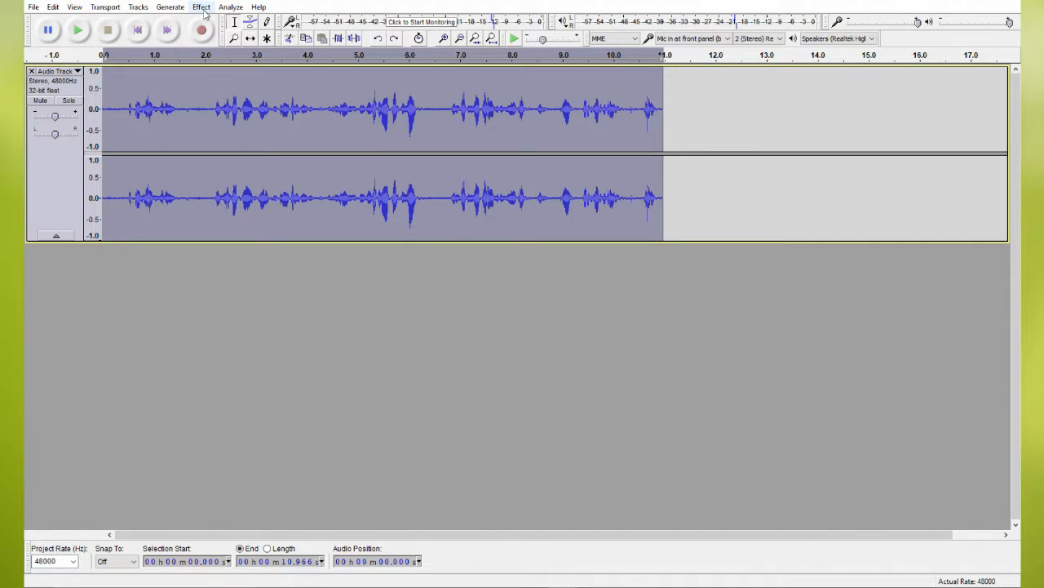
pyautogui.click(202, 7)
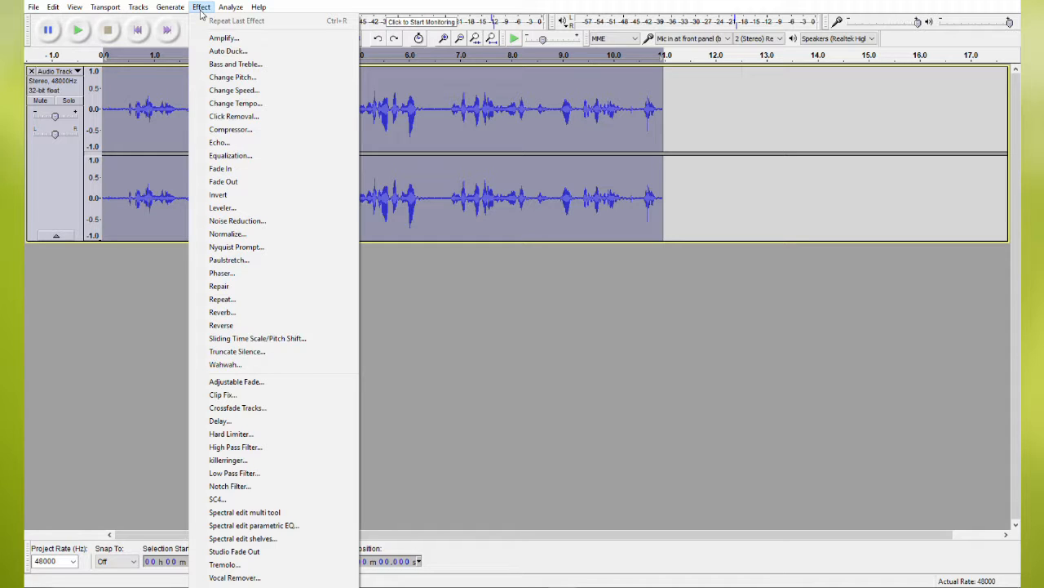
pyautogui.click(250, 39)
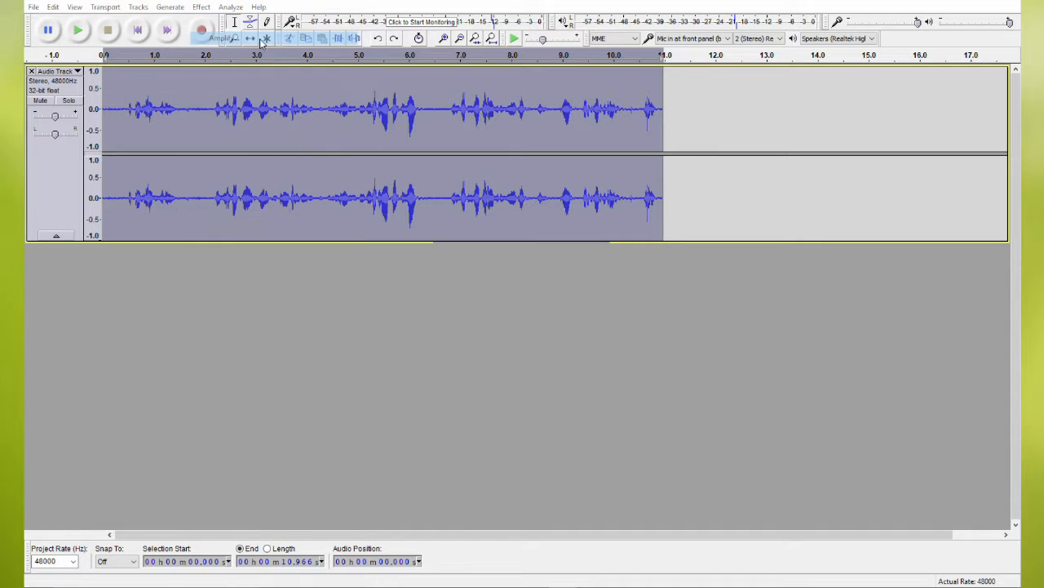
pyautogui.moveTo(532, 236); pyautogui.dragTo(662, 166)
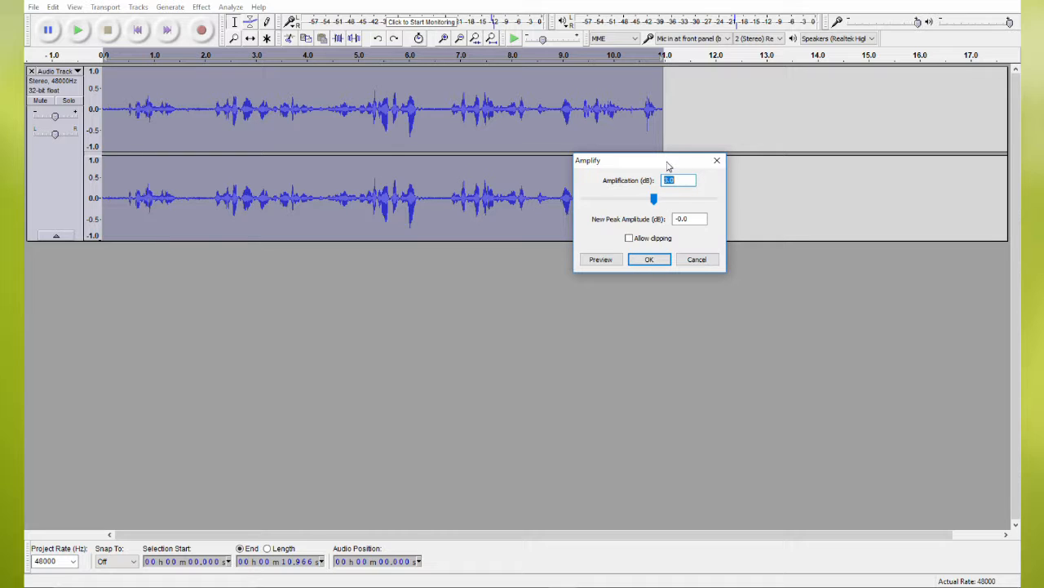
pyautogui.moveTo(668, 166); pyautogui.dragTo(688, 235)
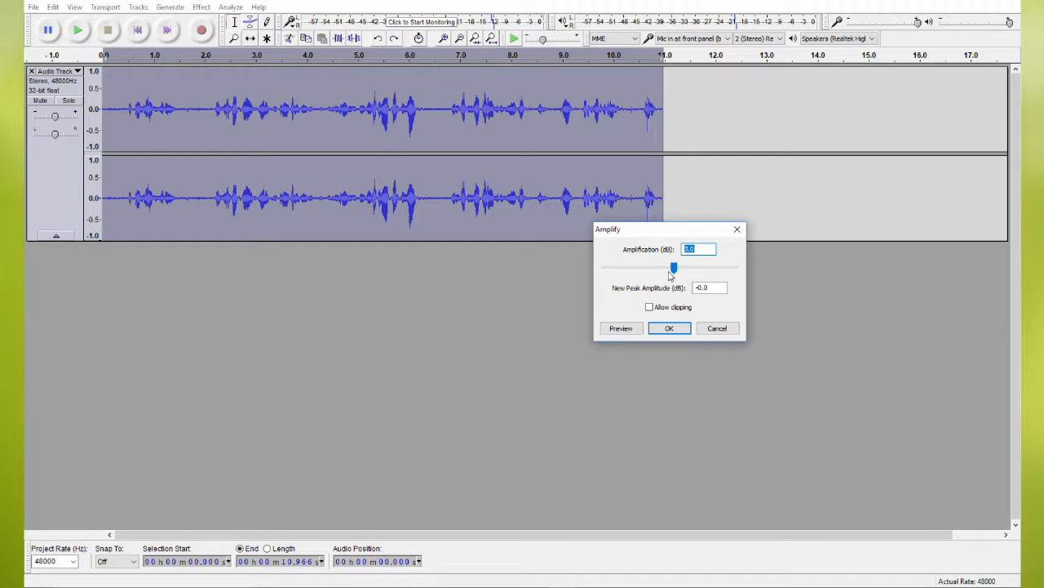
pyautogui.press('Return')
# Step: Amplify the selected recording to a new peak amplitude of -0.0 dB without clipping, and play the start of the result
pyautogui.scroll(1, 255, 137)
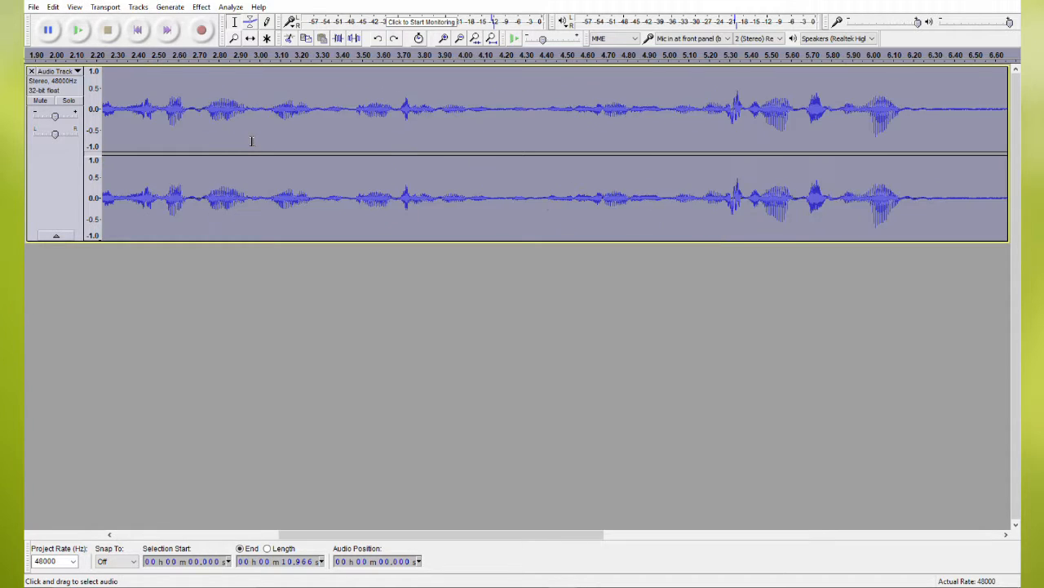
pyautogui.scroll(-2, 246, 142)
pyautogui.click(200, 6)
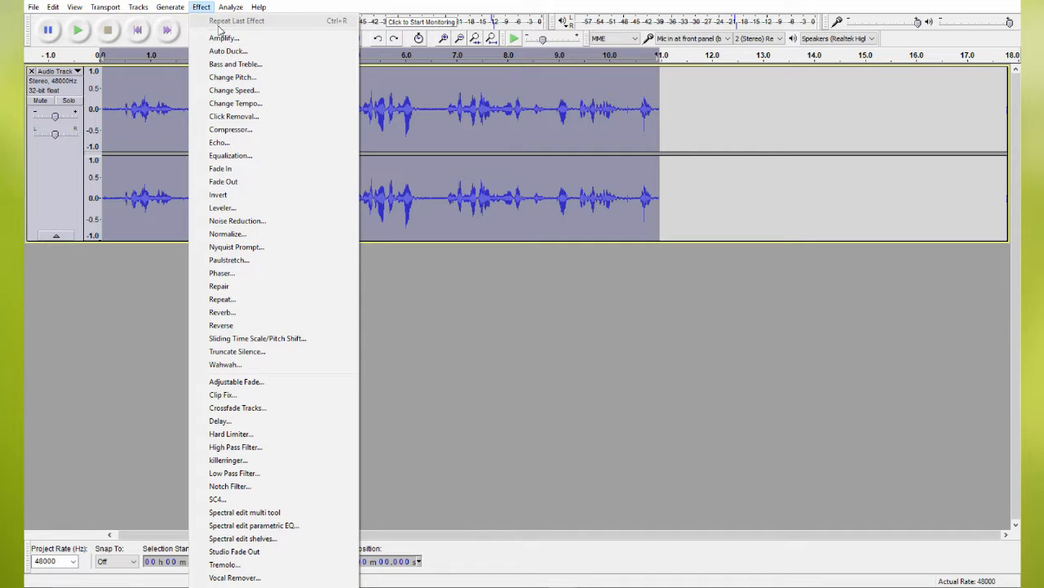
pyautogui.click(224, 37)
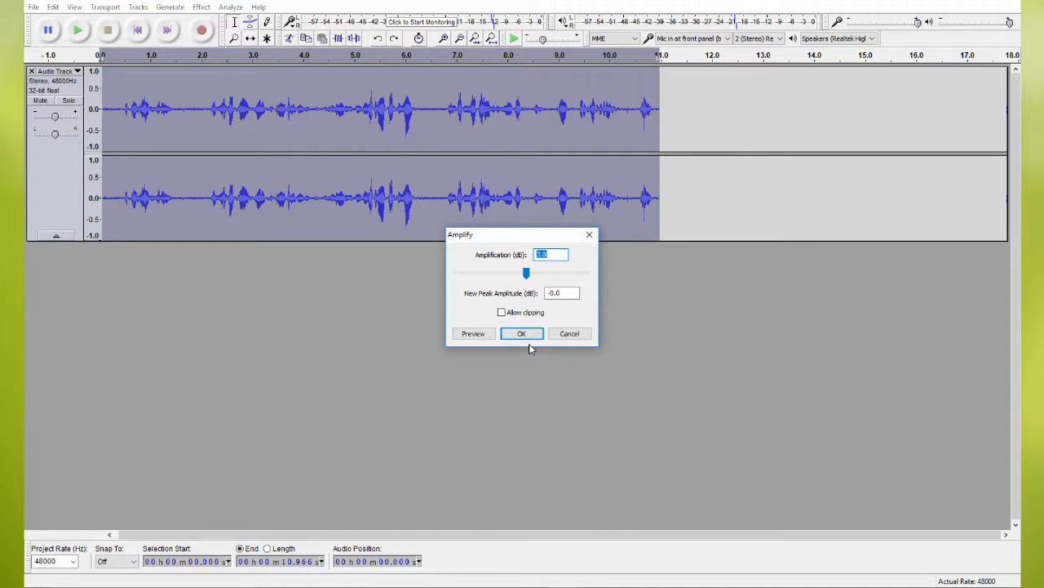
pyautogui.click(522, 336)
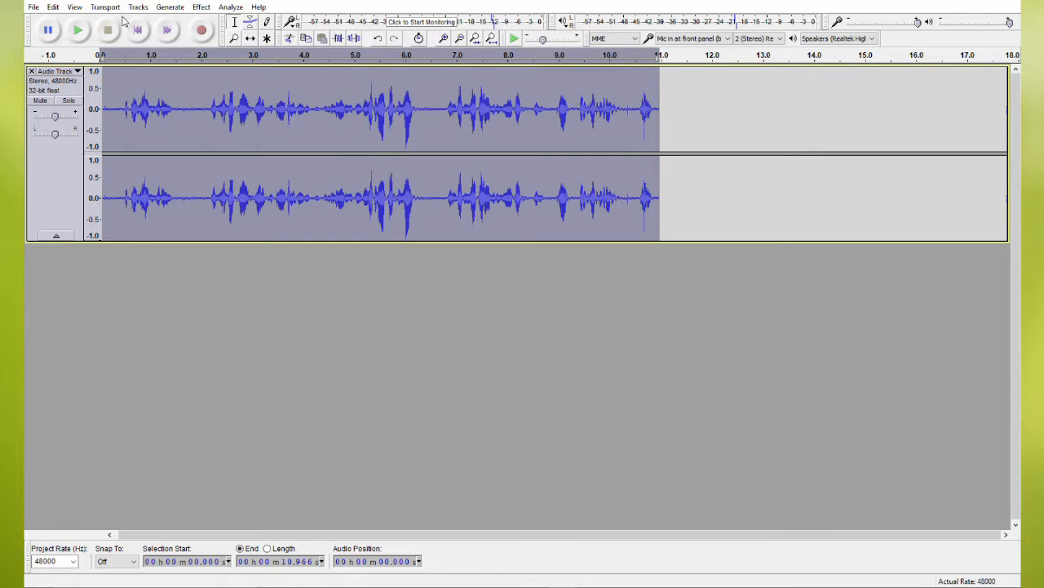
pyautogui.click(77, 30)
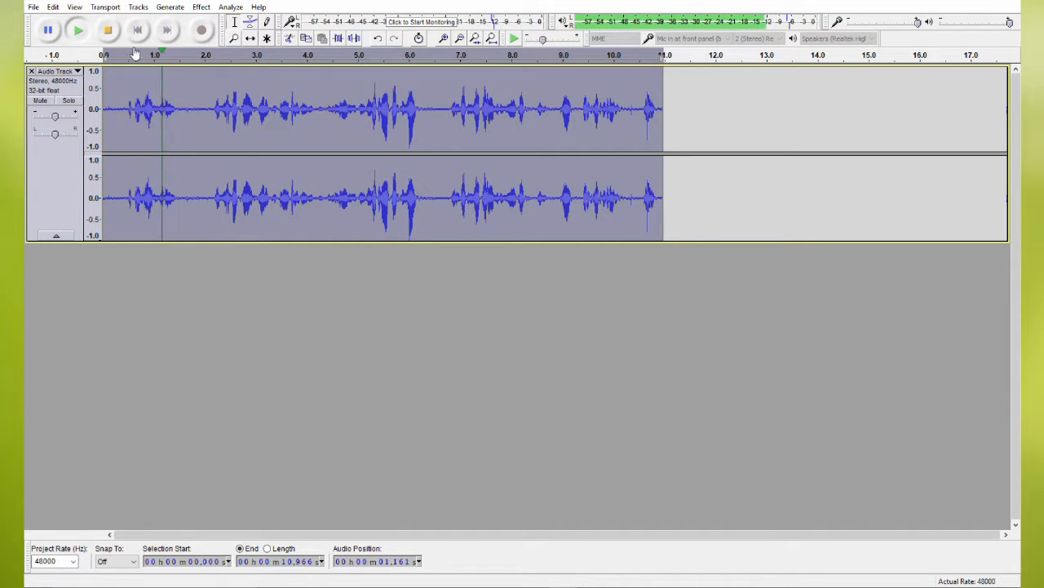
pyautogui.click(107, 30)
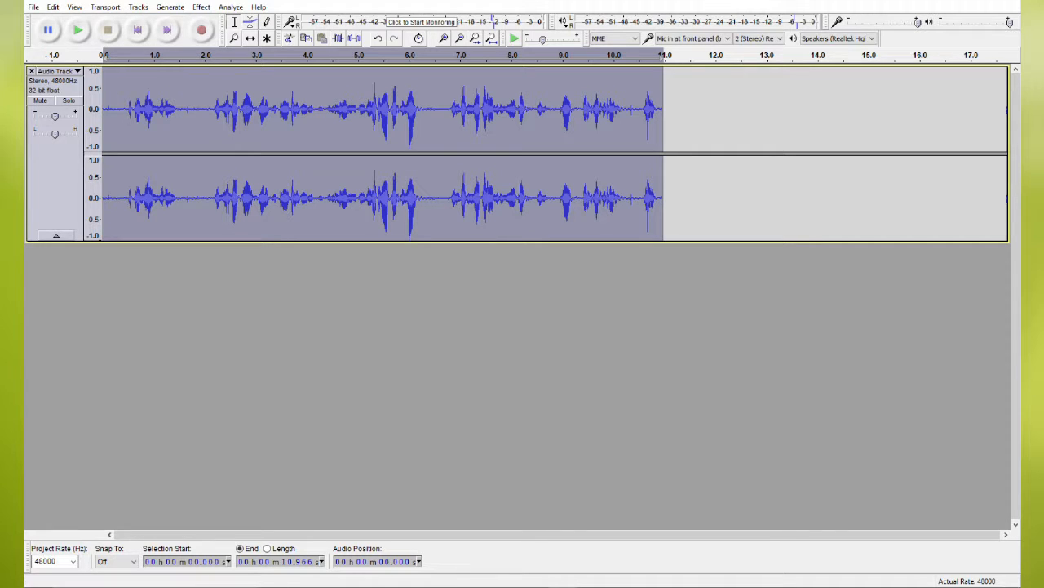
# Step: Amplify the selected recording by 4.1 dB with clipping allowed, and play the start of the result
pyautogui.click(201, 7)
pyautogui.click(223, 39)
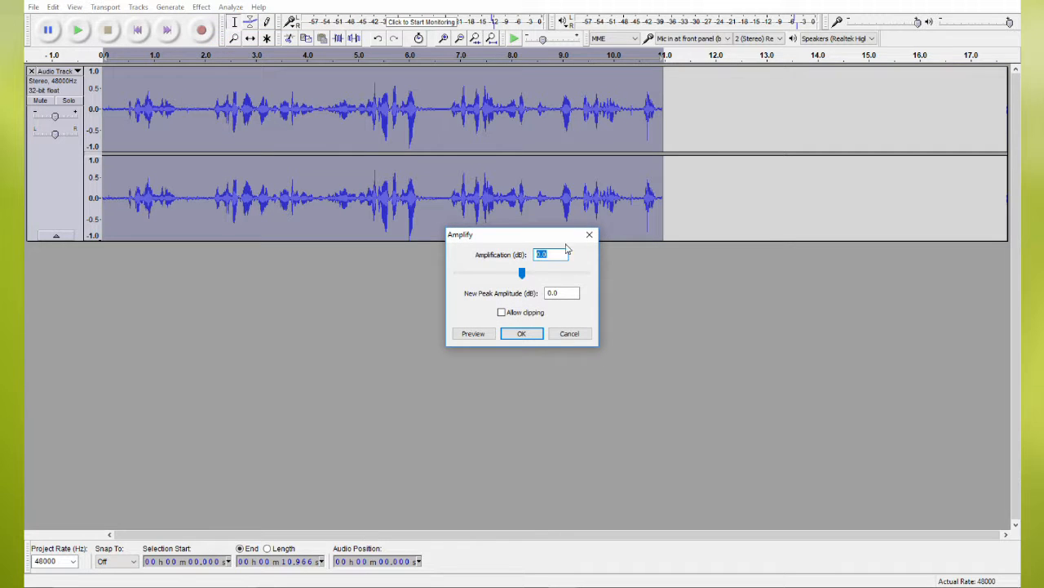
pyautogui.moveTo(523, 276); pyautogui.dragTo(526, 276)
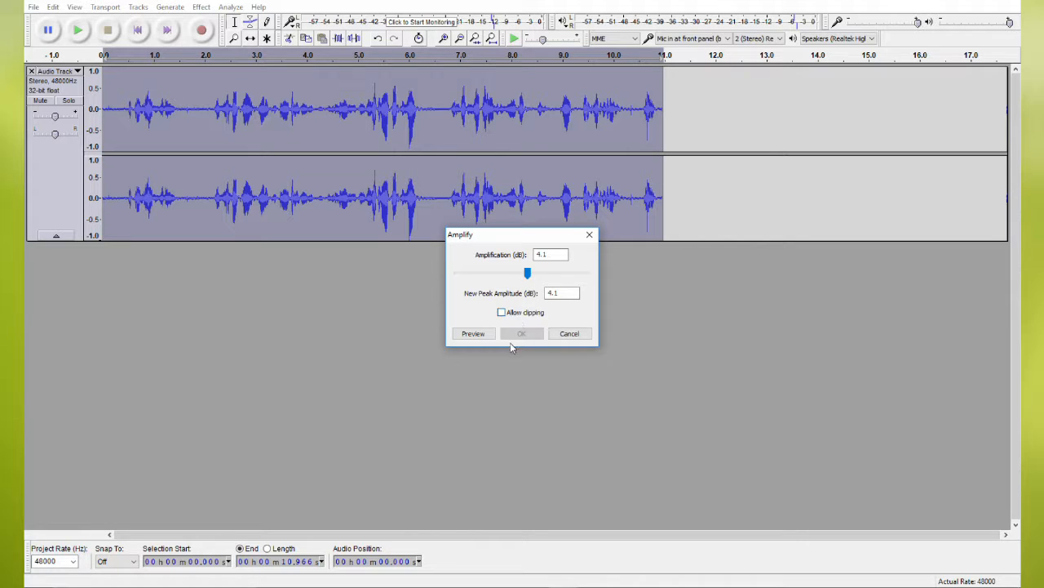
pyautogui.moveTo(496, 236); pyautogui.dragTo(348, 102)
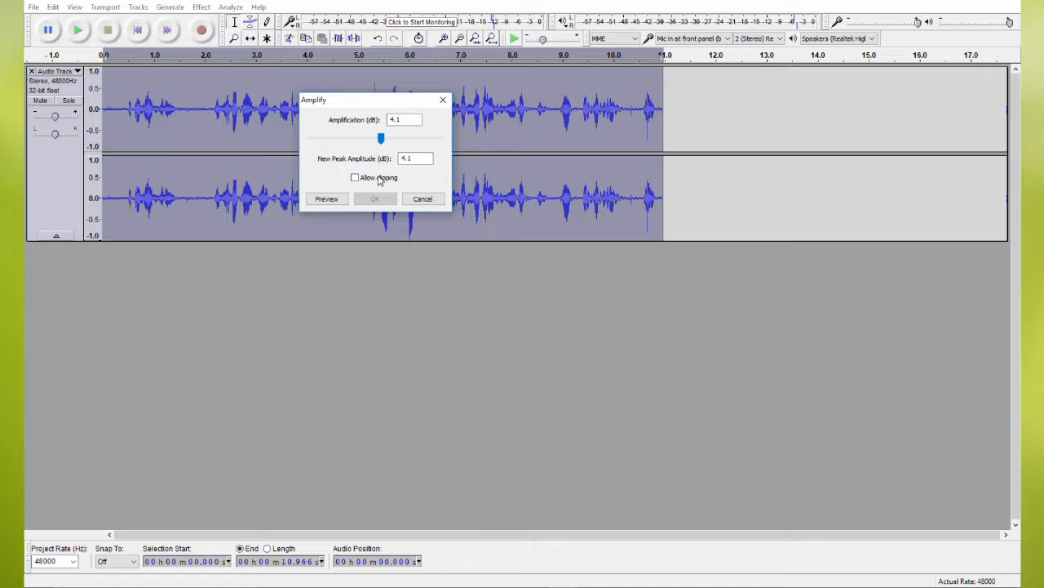
pyautogui.moveTo(378, 105); pyautogui.dragTo(478, 180)
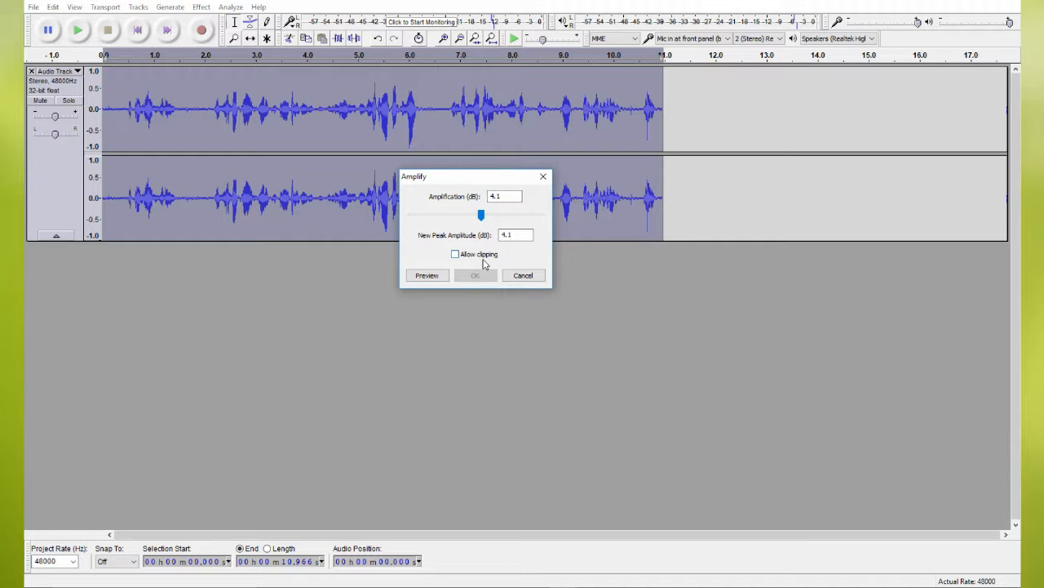
pyautogui.click(467, 258)
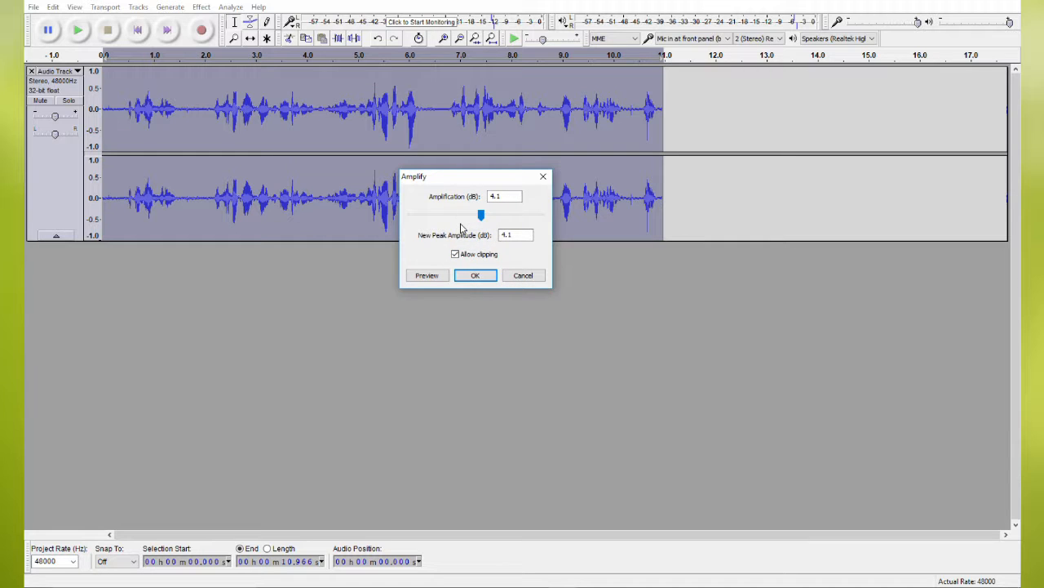
pyautogui.click(476, 276)
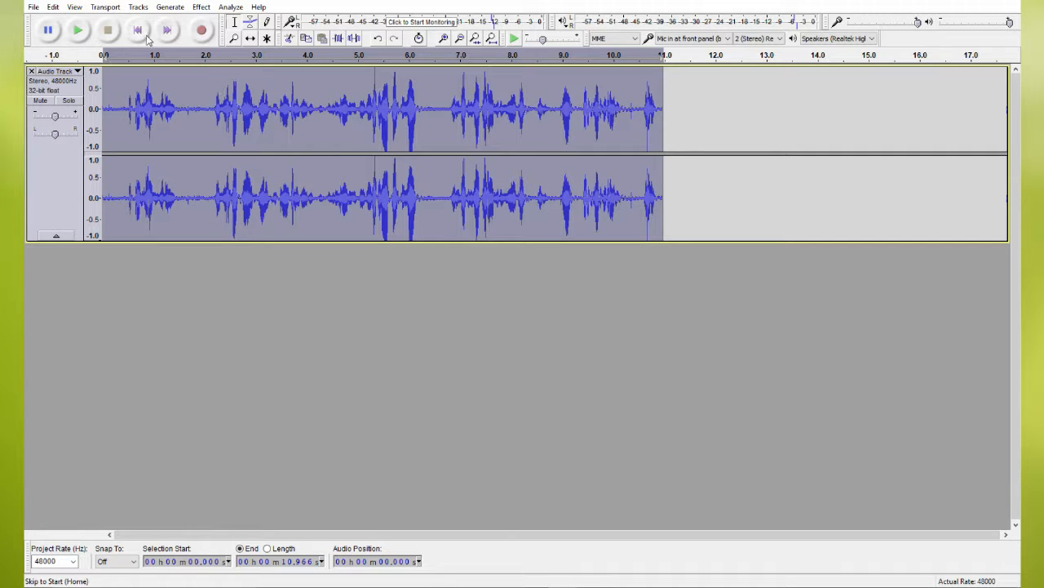
pyautogui.click(83, 25)
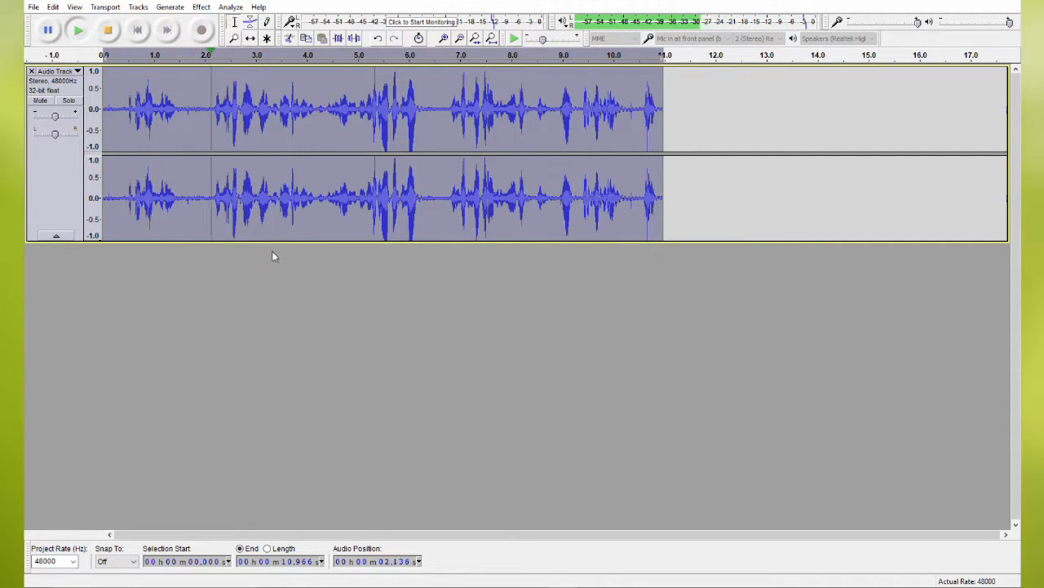
pyautogui.click(108, 30)
# Step: Undo both Amplify changes, keeping the entire recording at the track start selected
pyautogui.scroll(2, 243, 137)
pyautogui.scroll(-3, 242, 137)
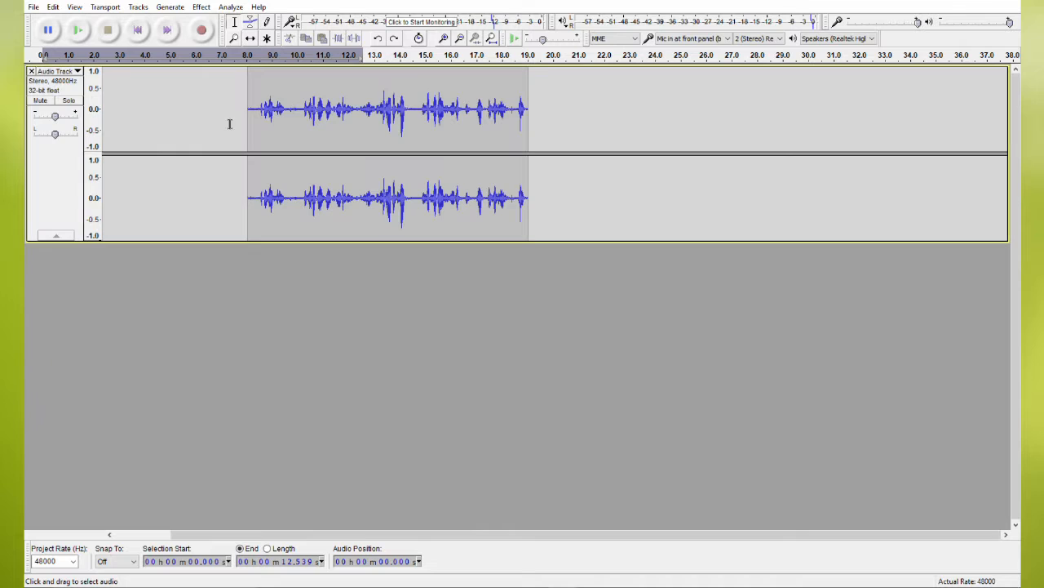
pyautogui.hotkey('ctrl', 'z')
pyautogui.scroll(1, 163, 131)
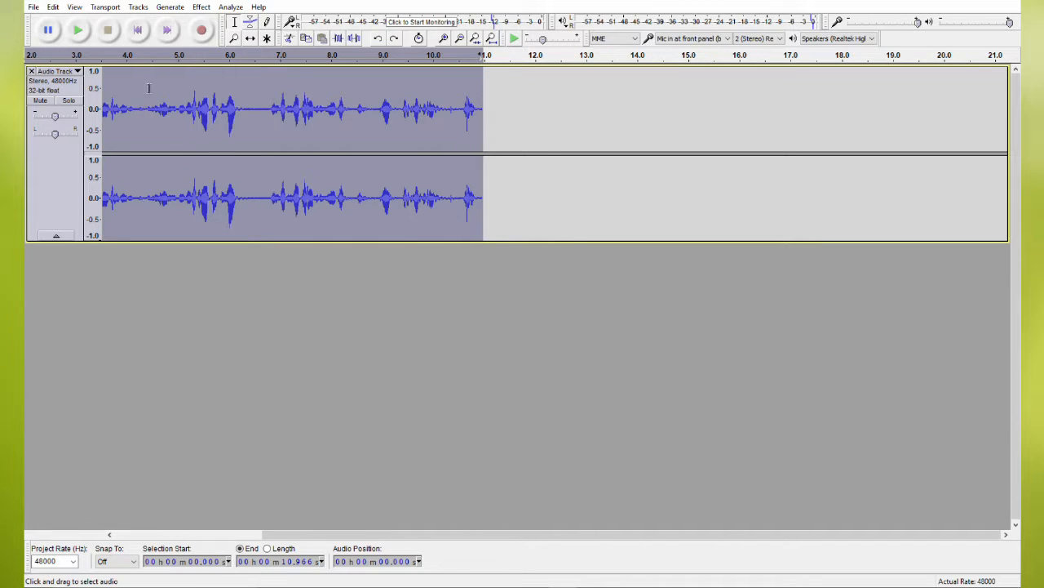
pyautogui.moveTo(327, 534); pyautogui.dragTo(176, 534)
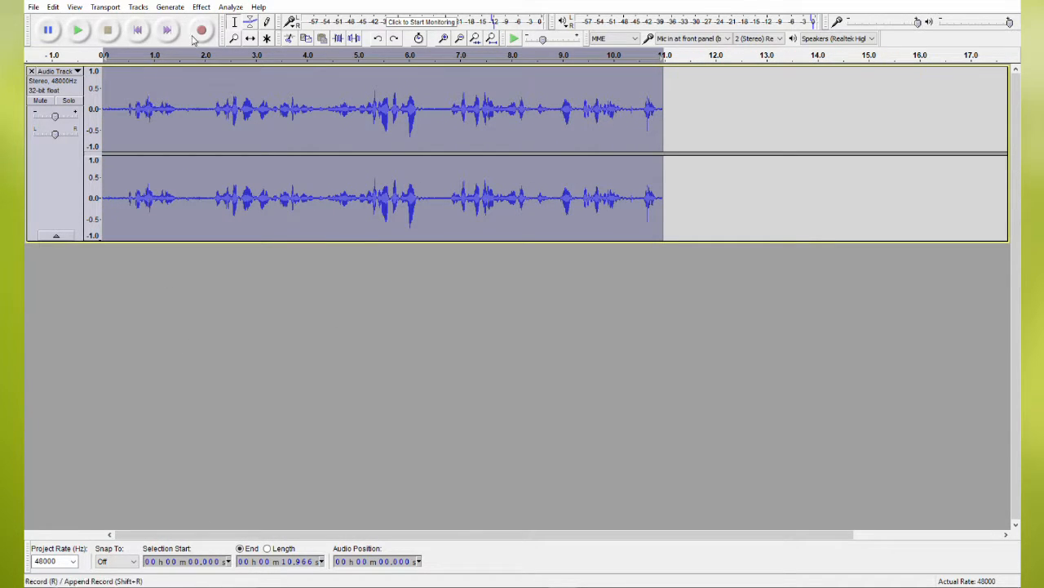
# Step: Lower the selected recording's pitch by 30 percent with the Change Pitch effect and play the result
pyautogui.click(200, 7)
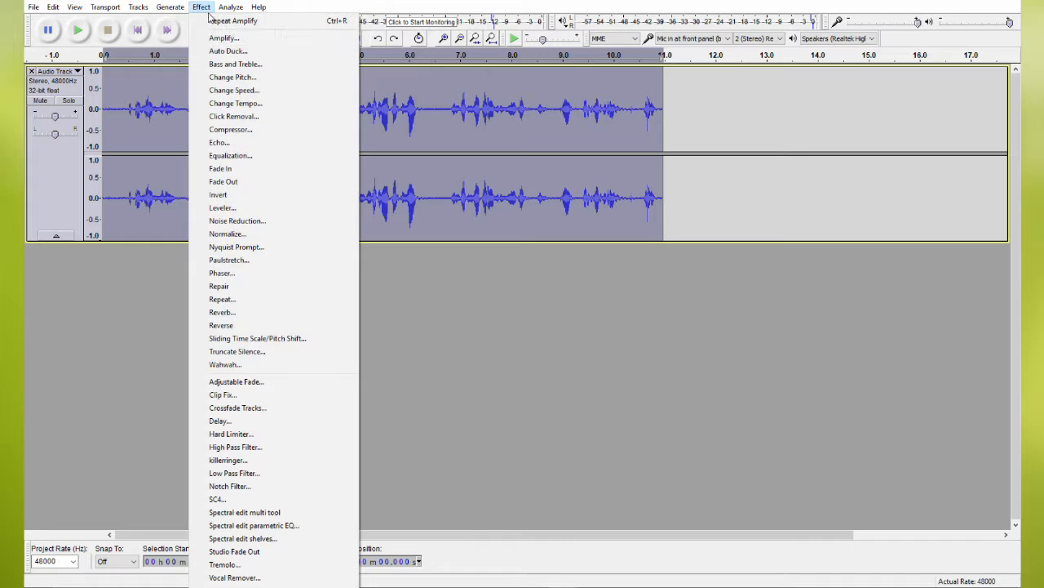
pyautogui.click(237, 78)
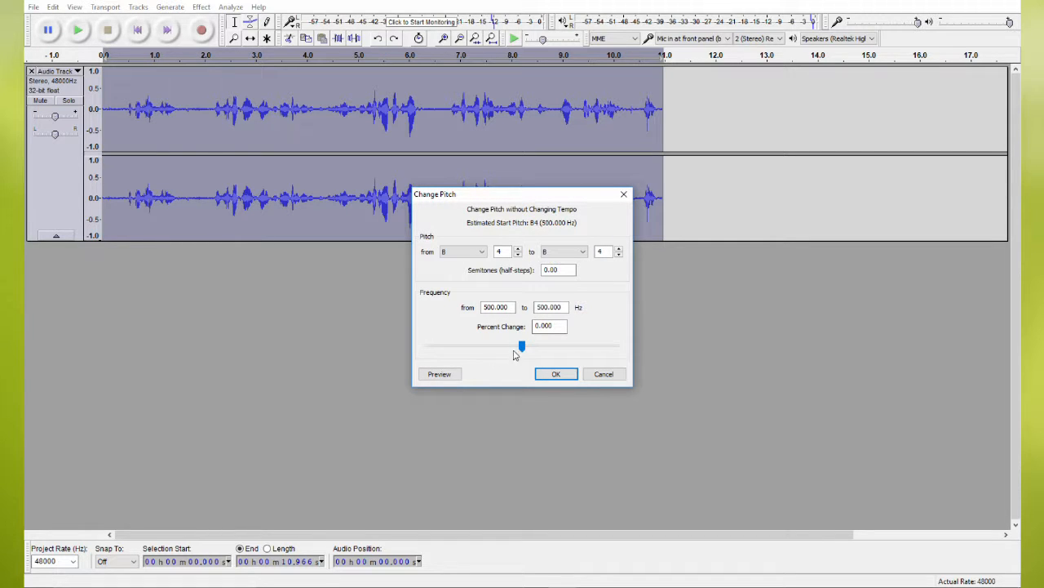
pyautogui.moveTo(522, 347); pyautogui.dragTo(494, 347)
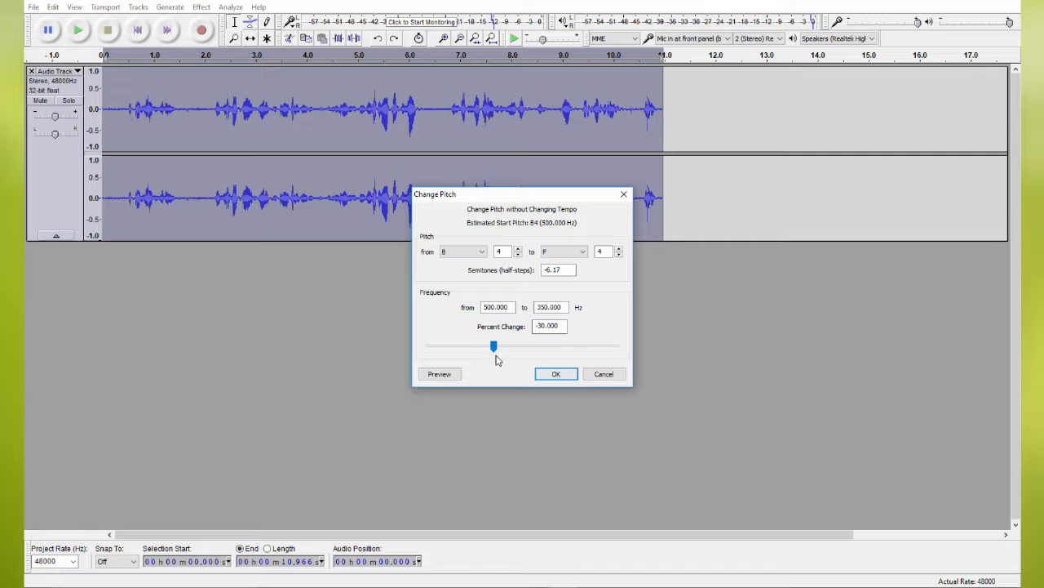
pyautogui.click(558, 375)
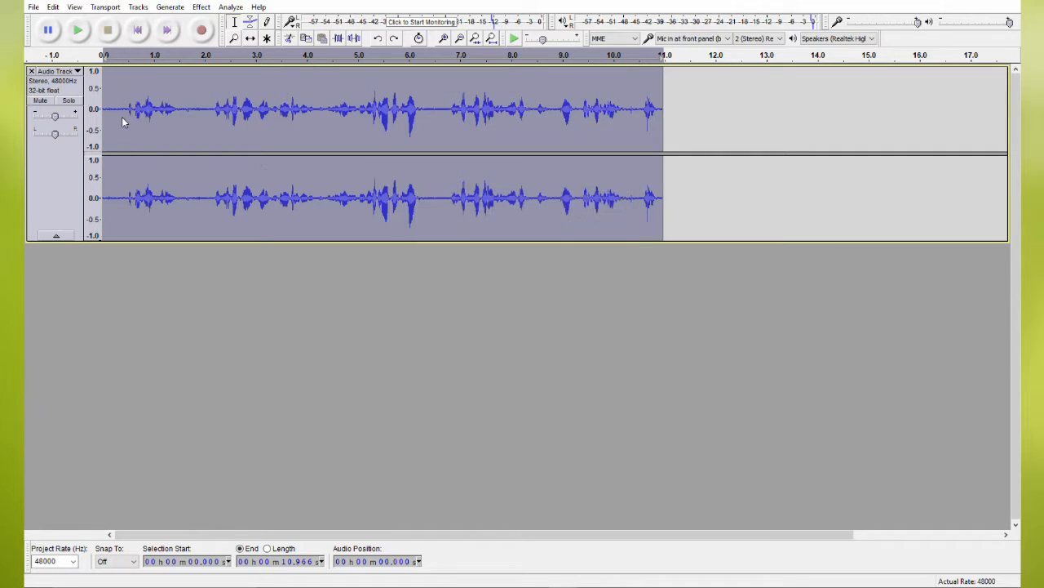
pyautogui.click(78, 31)
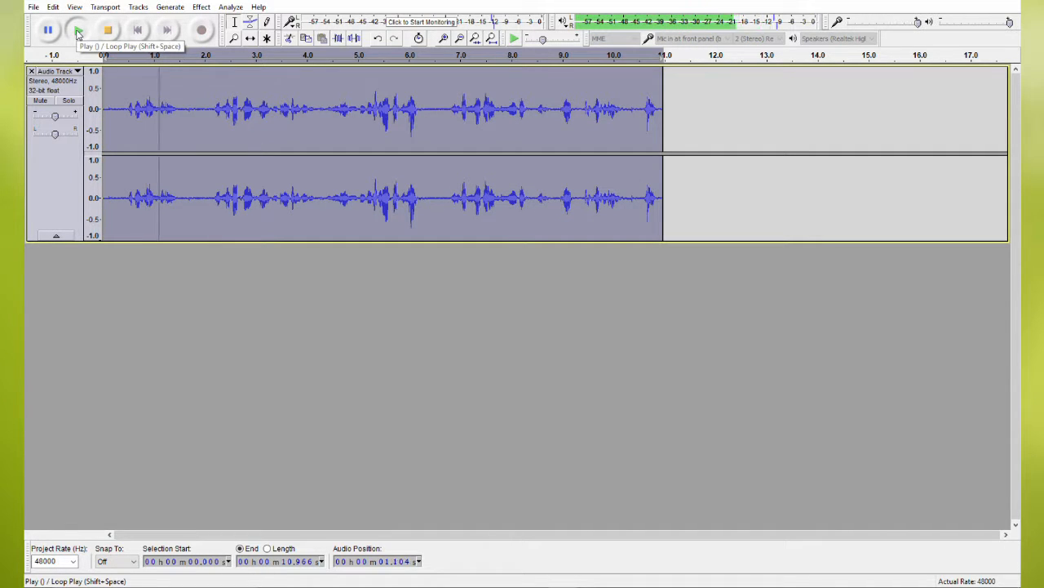
pyautogui.click(105, 30)
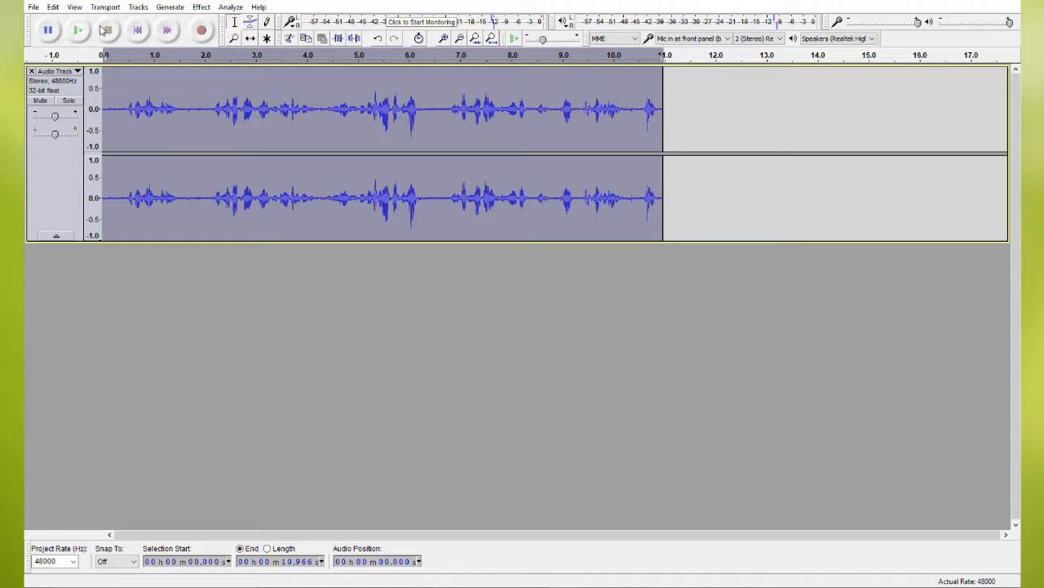
pyautogui.press('space')
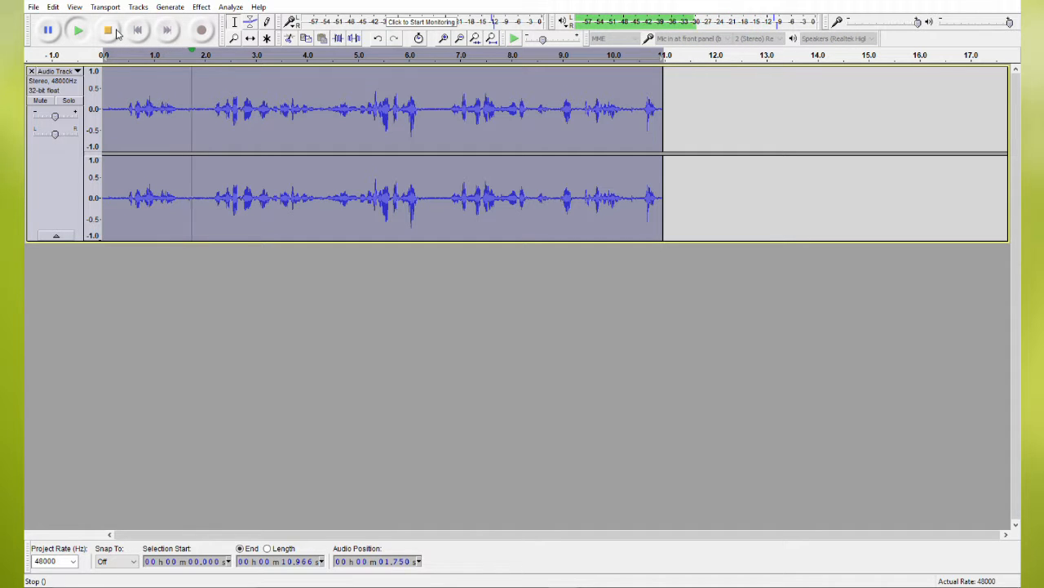
# Step: Stop playback and undo the pitch reduction, keeping the entire recording at the track start selected
pyautogui.keyDown('ctrl'); pyautogui.scroll(7, 310, 107); pyautogui.keyUp('ctrl')
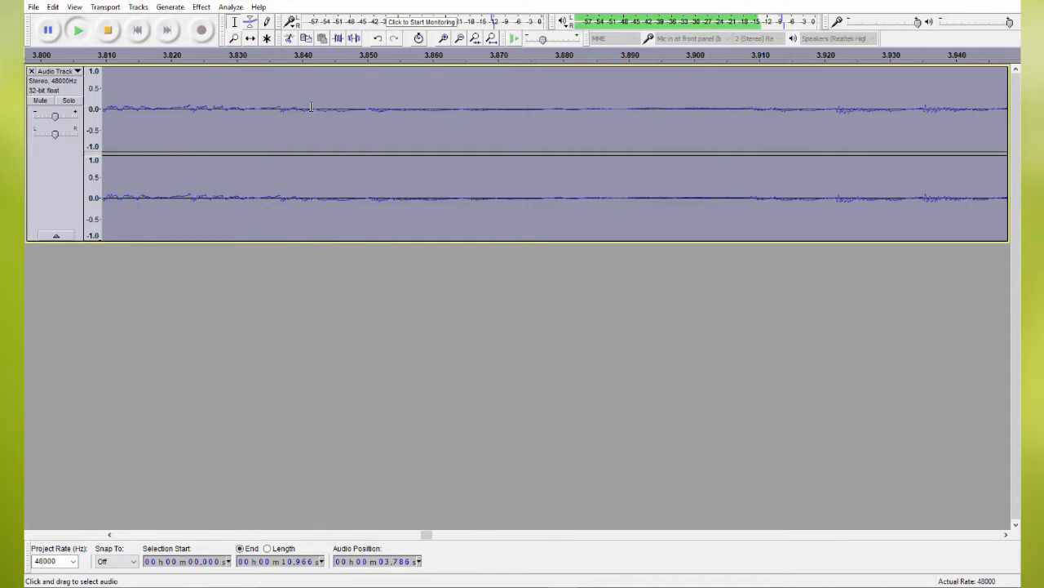
pyautogui.keyDown('ctrl'); pyautogui.scroll(-4, 293, 110); pyautogui.keyUp('ctrl')
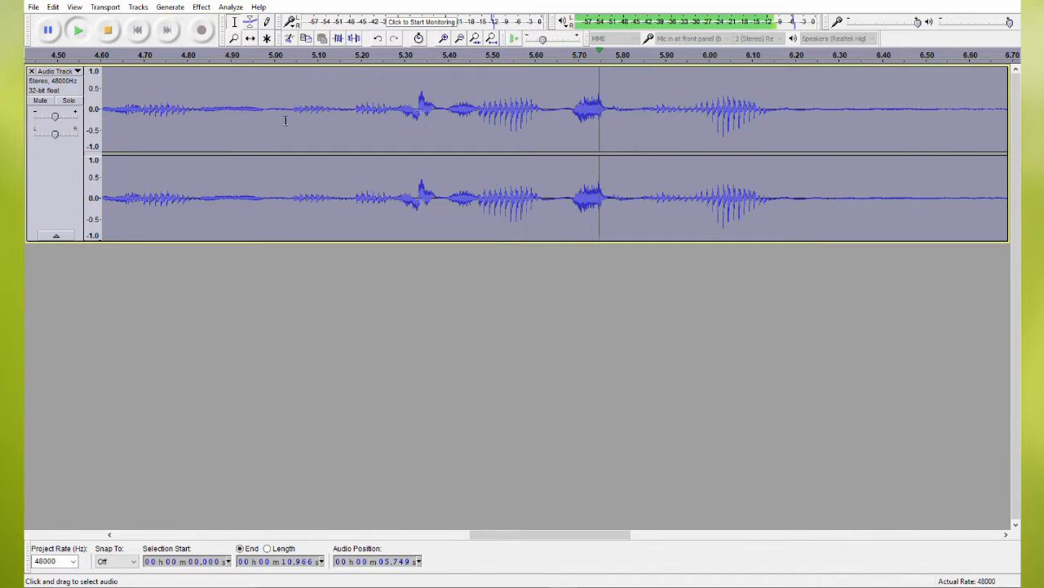
pyautogui.keyDown('ctrl'); pyautogui.scroll(-6, 261, 123); pyautogui.keyUp('ctrl')
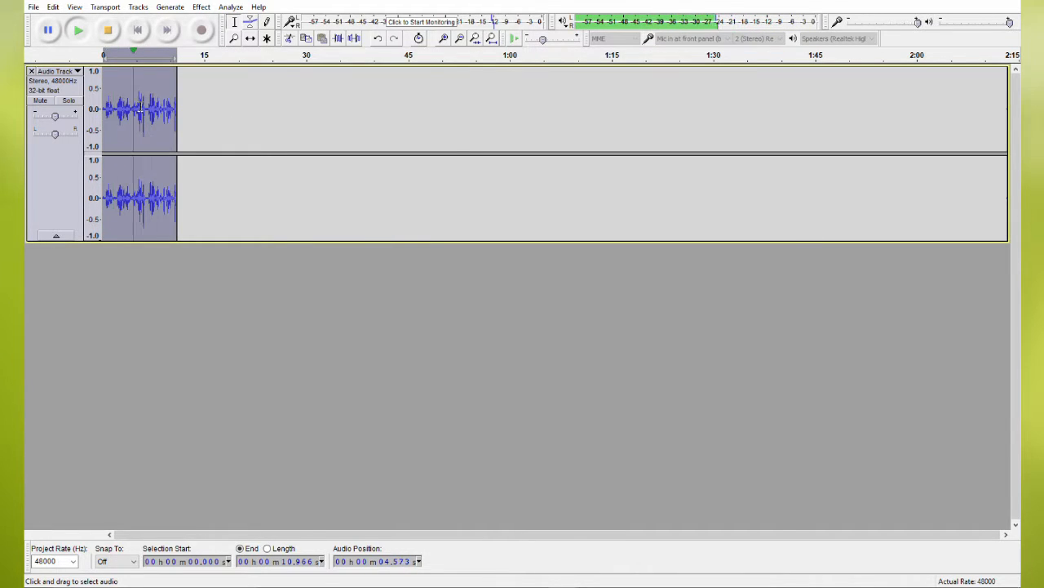
pyautogui.keyDown('ctrl'); pyautogui.scroll(3, 140, 106); pyautogui.keyUp('ctrl')
pyautogui.keyDown('ctrl'); pyautogui.scroll(-2, 111, 102); pyautogui.keyUp('ctrl')
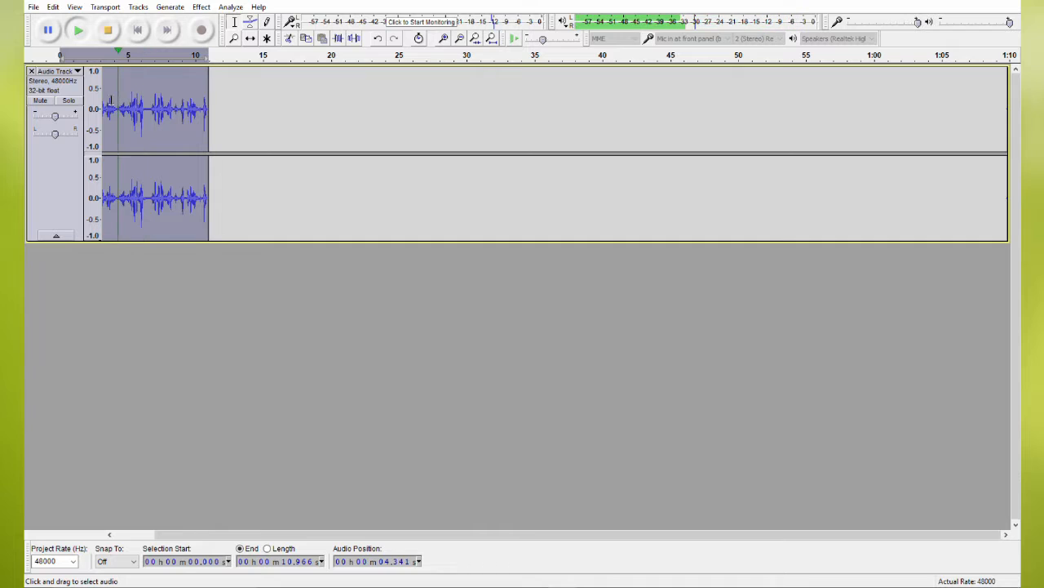
pyautogui.click(106, 31)
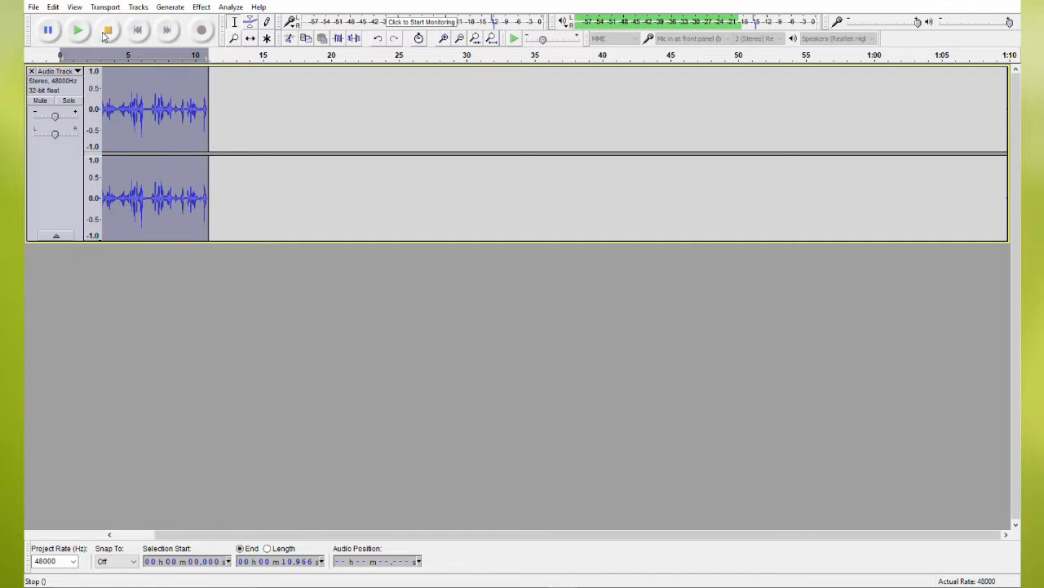
pyautogui.hotkey('ctrl', 'z')
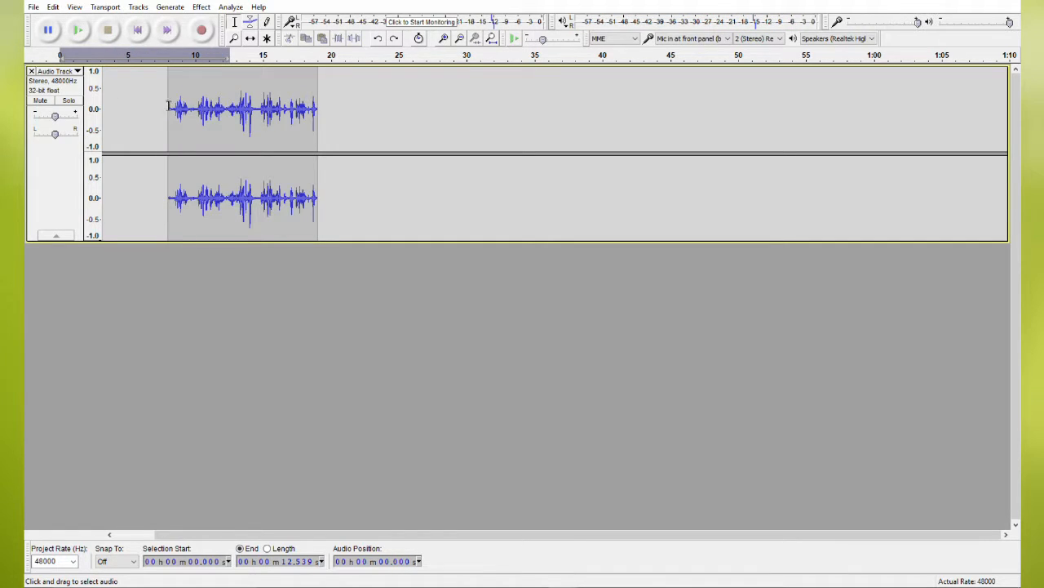
pyautogui.keyDown('ctrl'); pyautogui.scroll(2, 169, 104); pyautogui.keyUp('ctrl')
pyautogui.hotkey('ctrl', 'y')
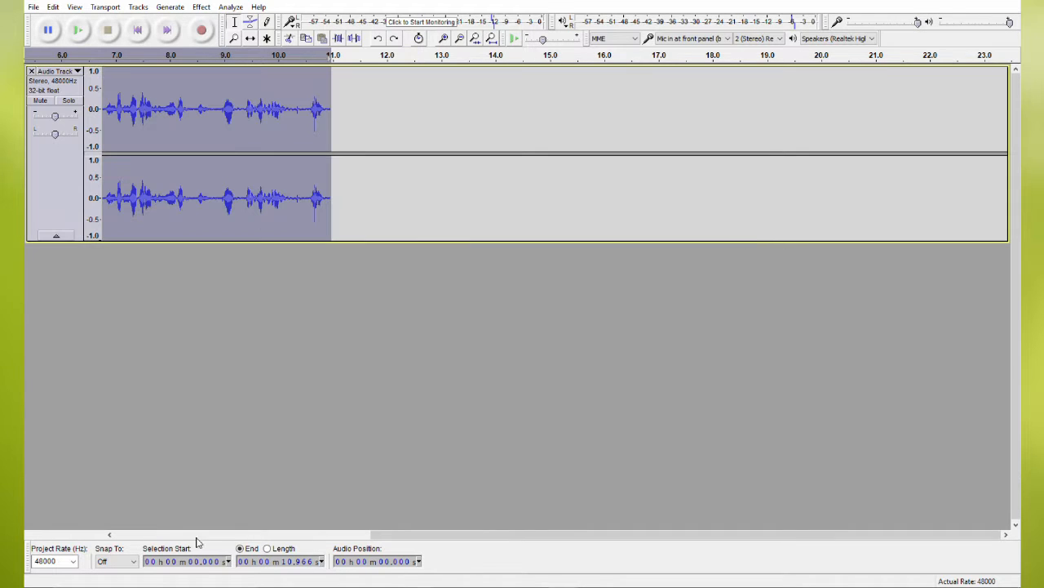
pyautogui.moveTo(457, 536); pyautogui.dragTo(172, 534)
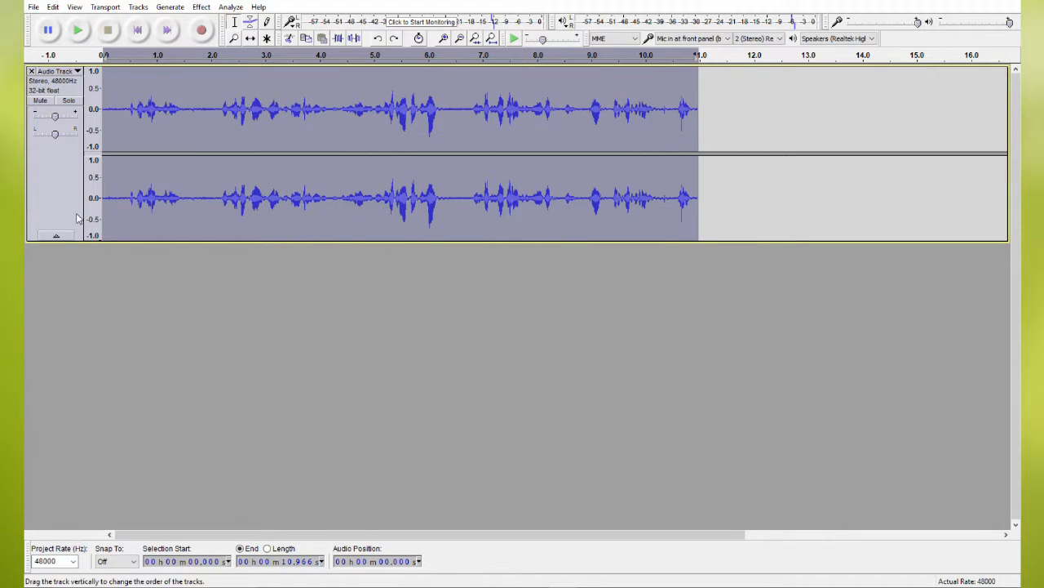
# Step: Raise the selected recording's pitch by about 31 percent with the Change Pitch effect and play the start of the result
pyautogui.click(200, 6)
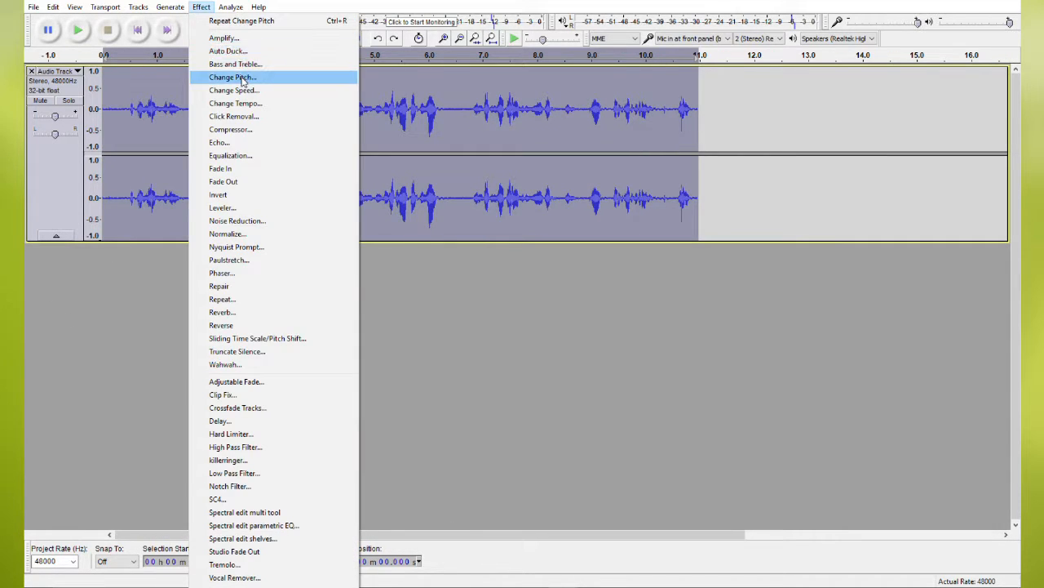
pyautogui.click(228, 77)
pyautogui.moveTo(494, 348); pyautogui.dragTo(539, 365)
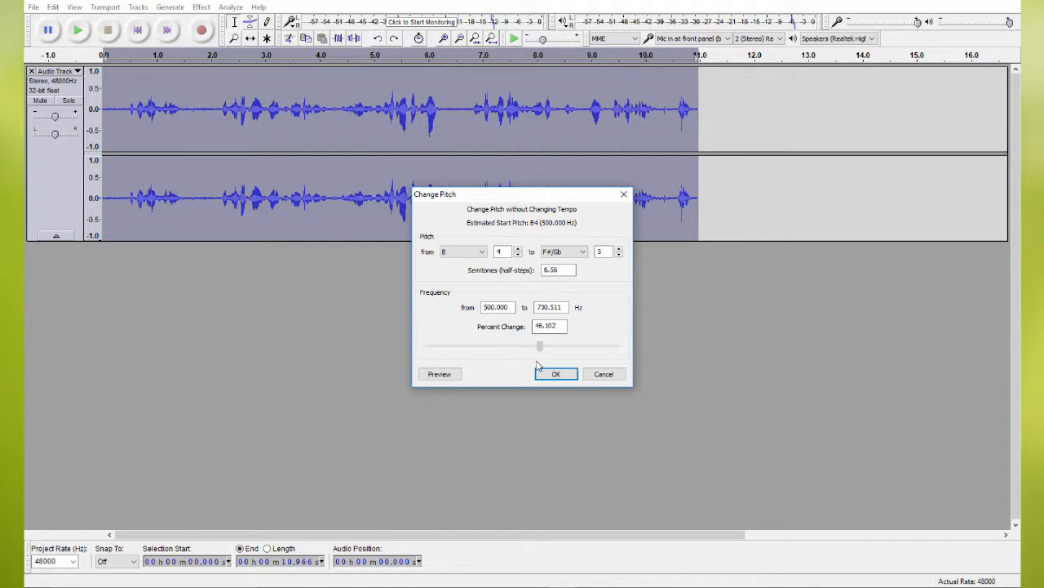
pyautogui.click(545, 374)
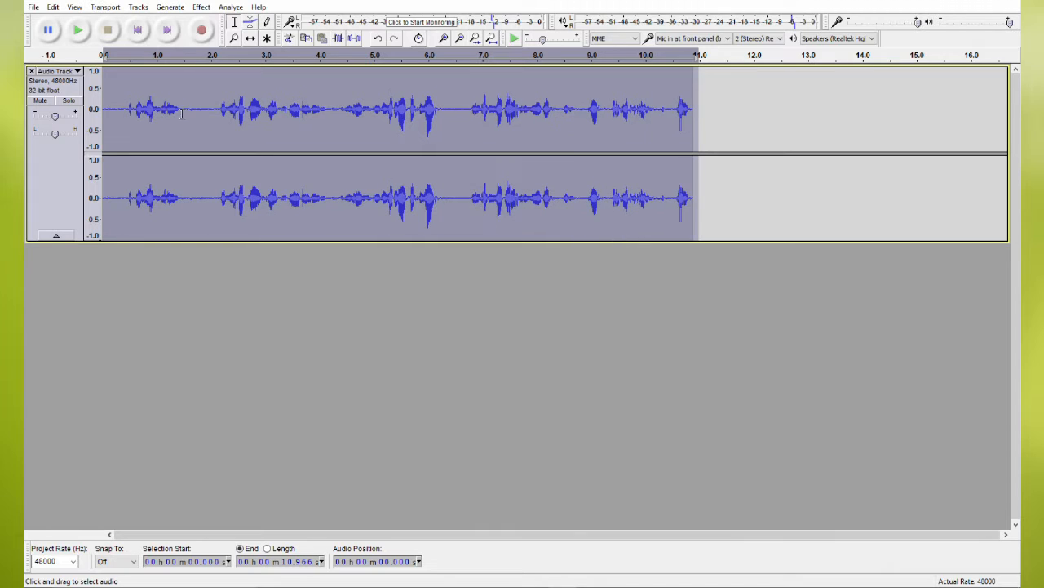
pyautogui.click(77, 30)
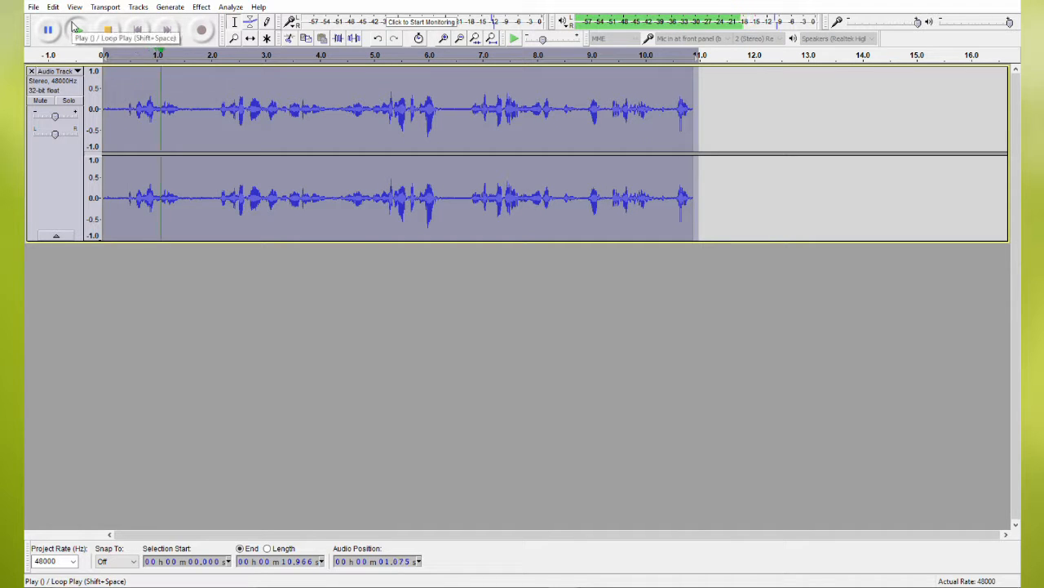
pyautogui.click(108, 30)
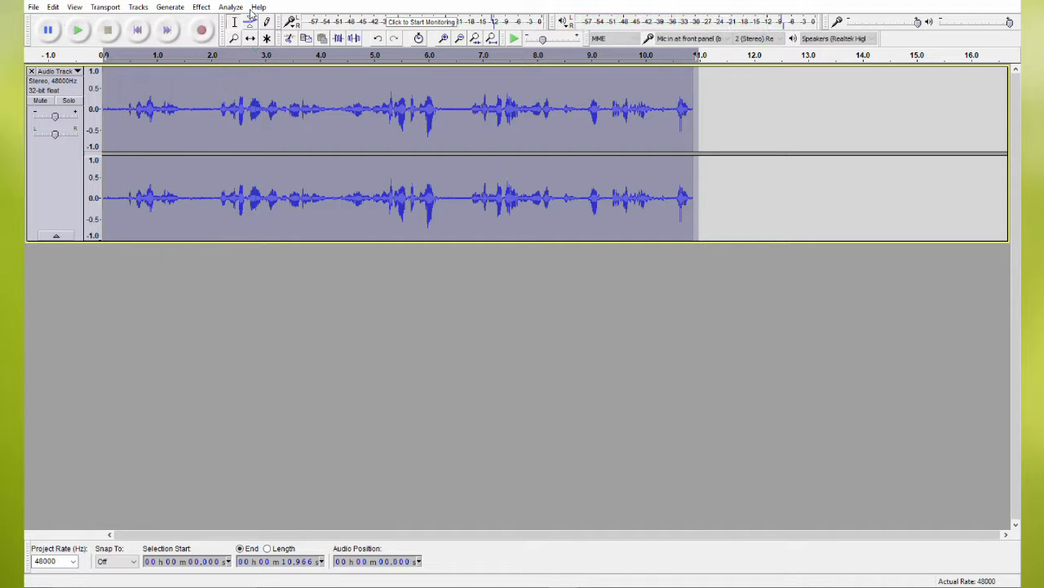
# Step: Raise the selected recording's pitch further by a larger percentage with Change Pitch and play the start of the result
pyautogui.click(202, 7)
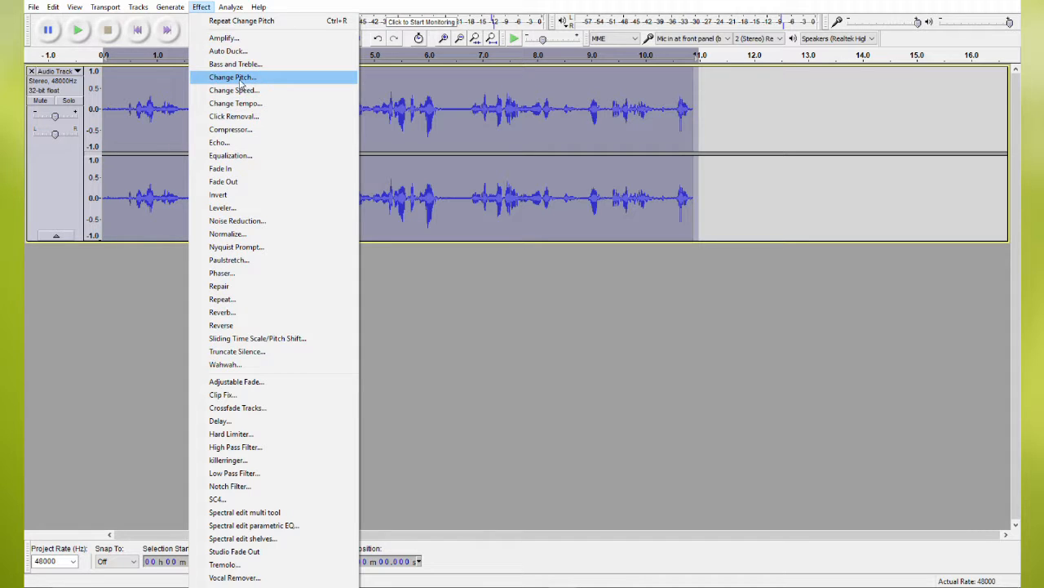
pyautogui.click(228, 77)
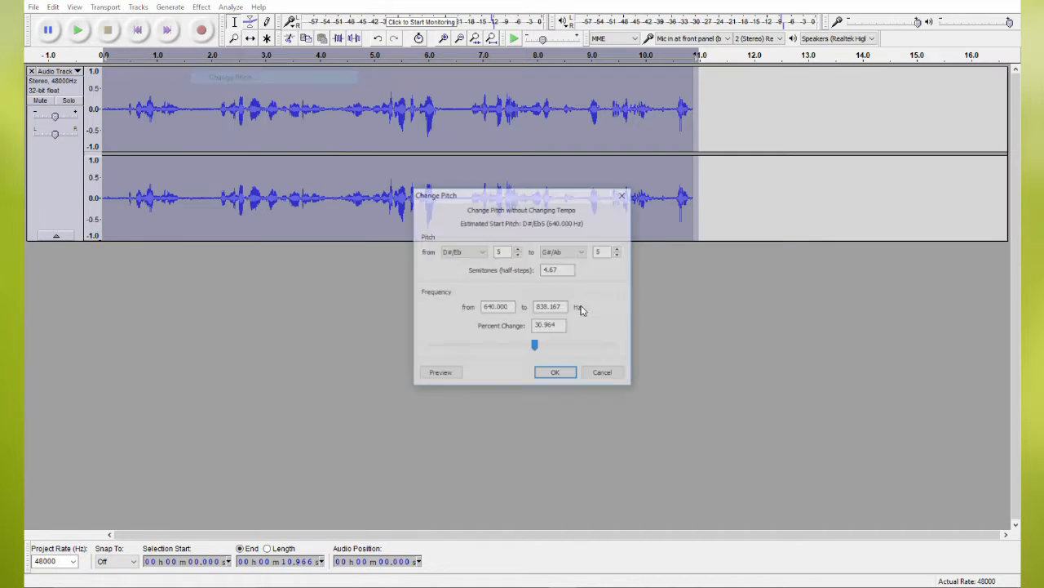
pyautogui.moveTo(536, 346); pyautogui.dragTo(554, 346)
pyautogui.click(556, 373)
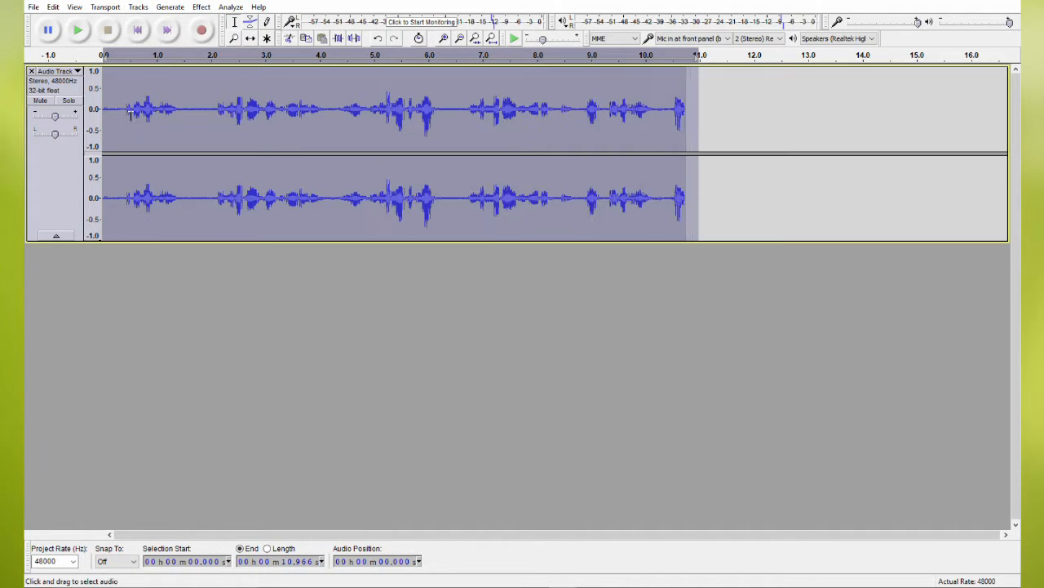
pyautogui.press('space')
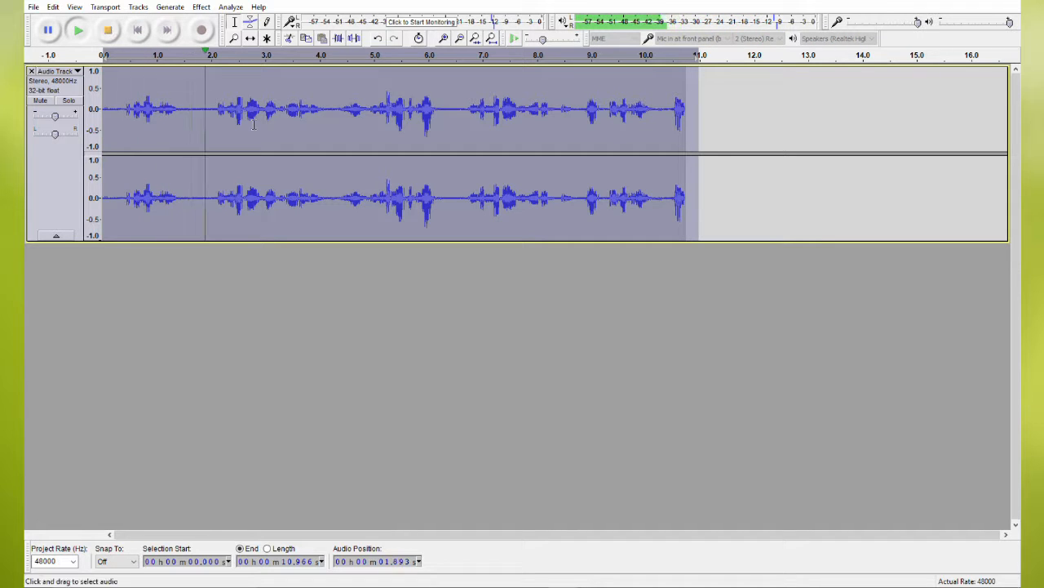
pyautogui.click(108, 30)
# Step: Undo both pitch increases, leaving the entire original recording at the track start selected
pyautogui.click(284, 274)
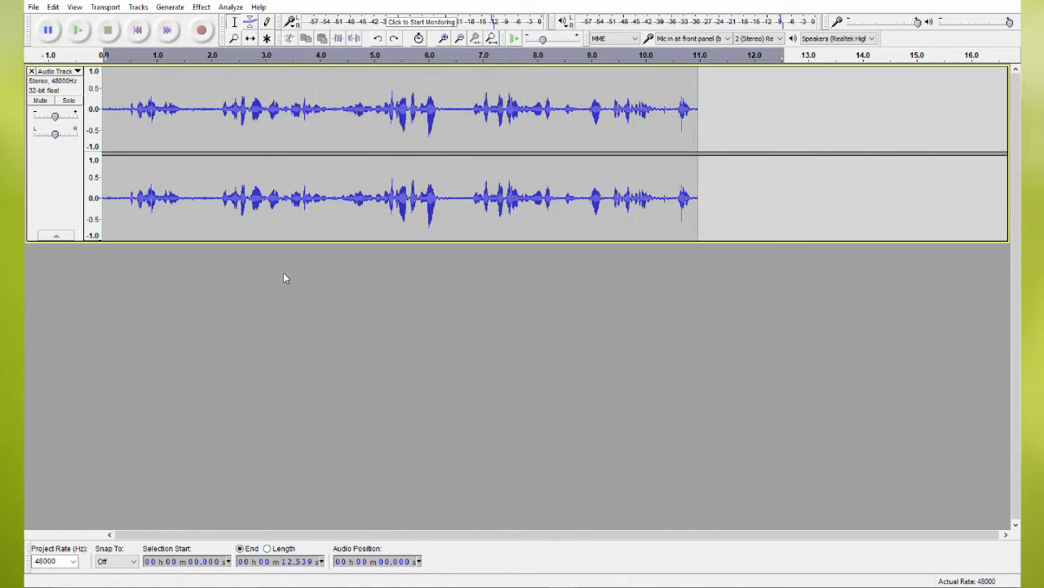
pyautogui.hotkey('ctrl', 'a')
pyautogui.hotkey('ctrl', '3')
pyautogui.hotkey('ctrl', '3')
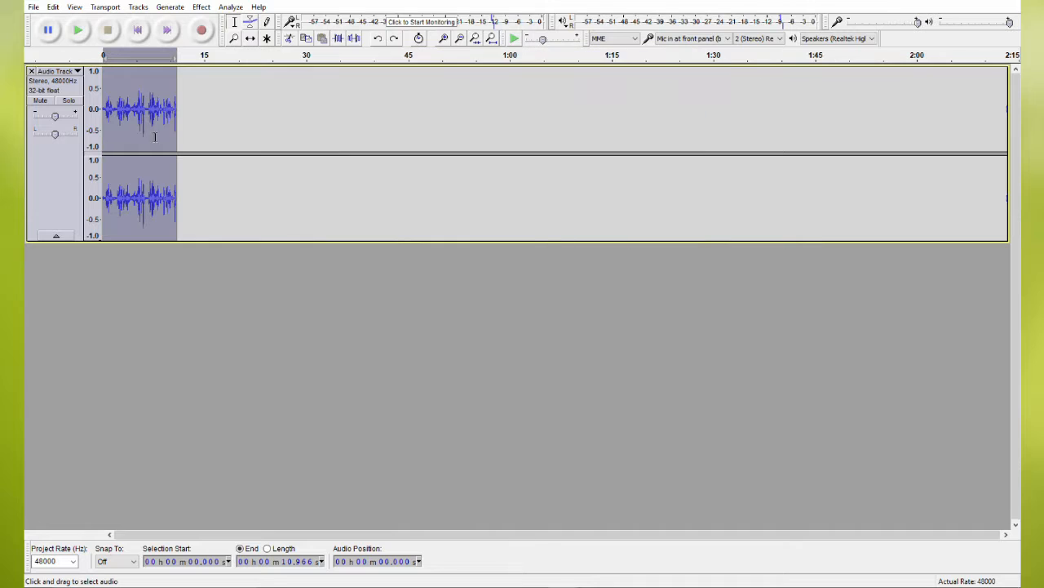
pyautogui.click(202, 7)
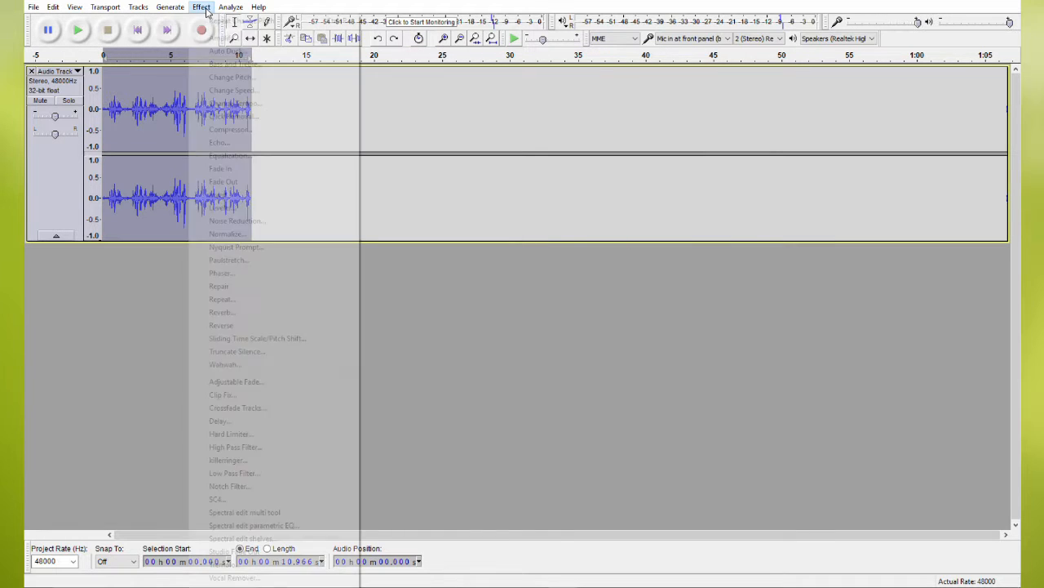
pyautogui.click(237, 103)
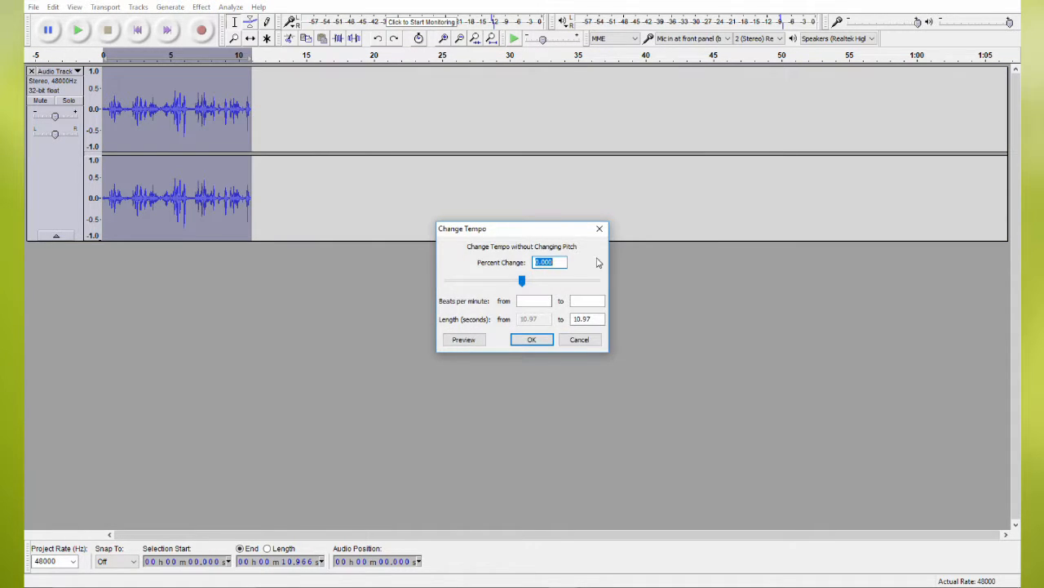
pyautogui.moveTo(539, 235); pyautogui.dragTo(496, 134)
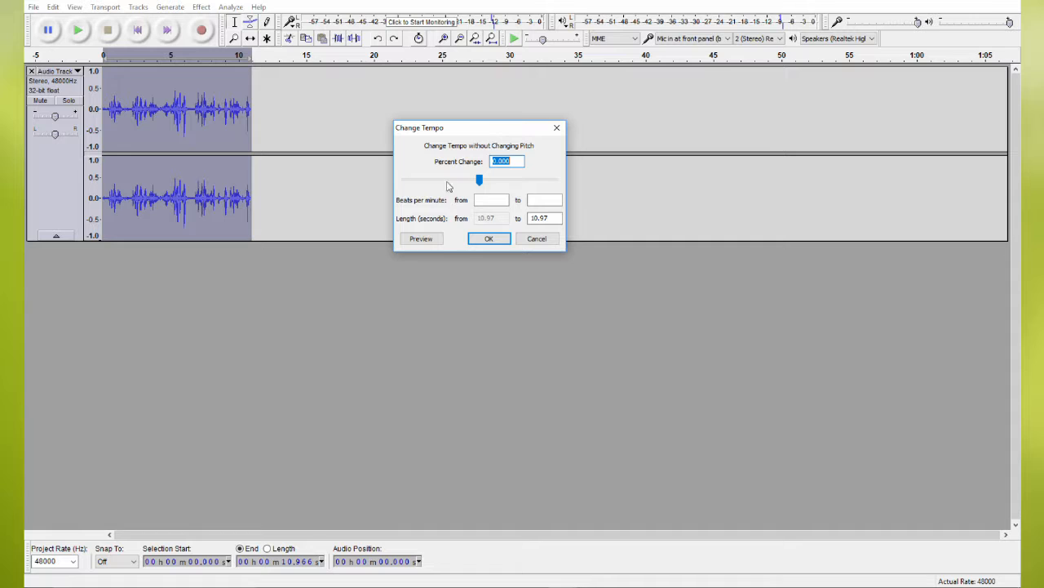
pyautogui.click(556, 127)
pyautogui.scroll(5, 172, 122)
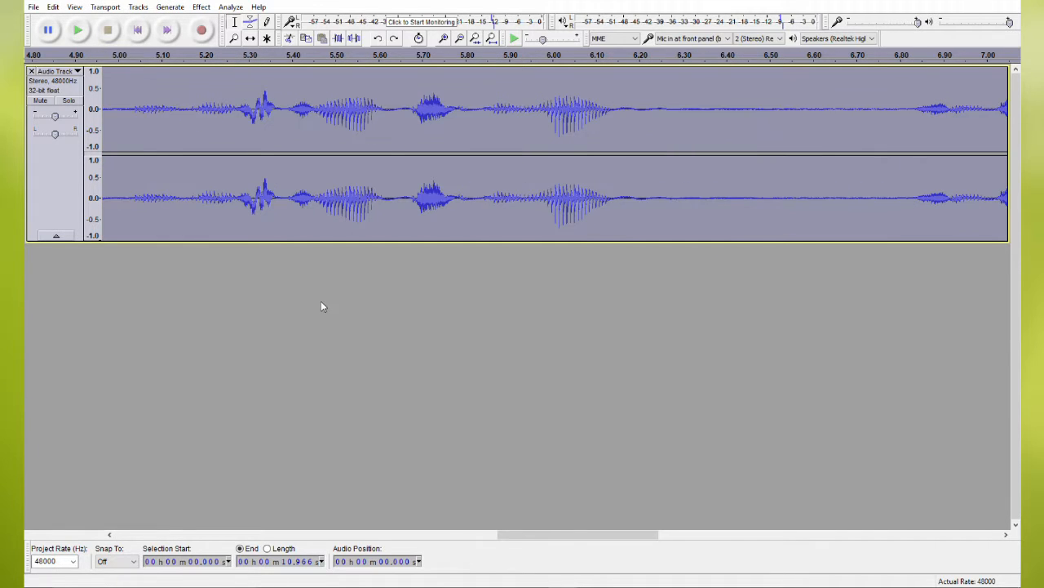
pyautogui.scroll(-2, 221, 116)
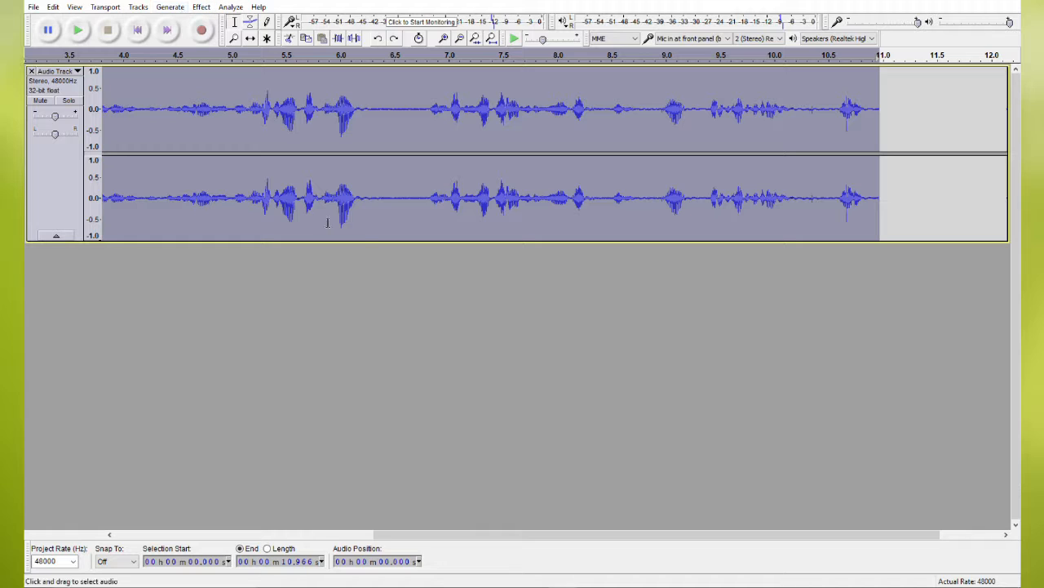
pyautogui.click(201, 6)
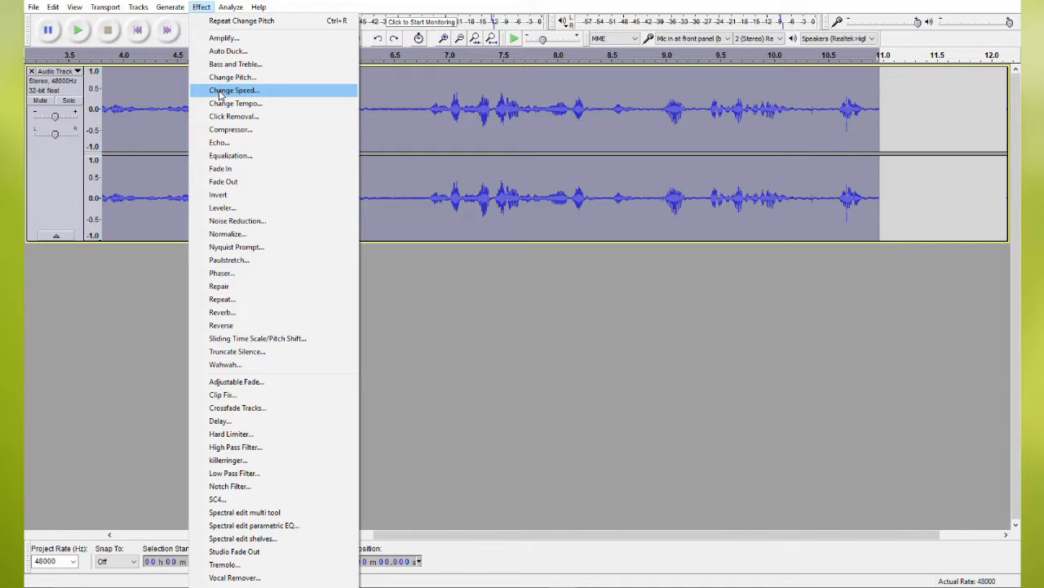
pyautogui.click(220, 91)
pyautogui.click(548, 357)
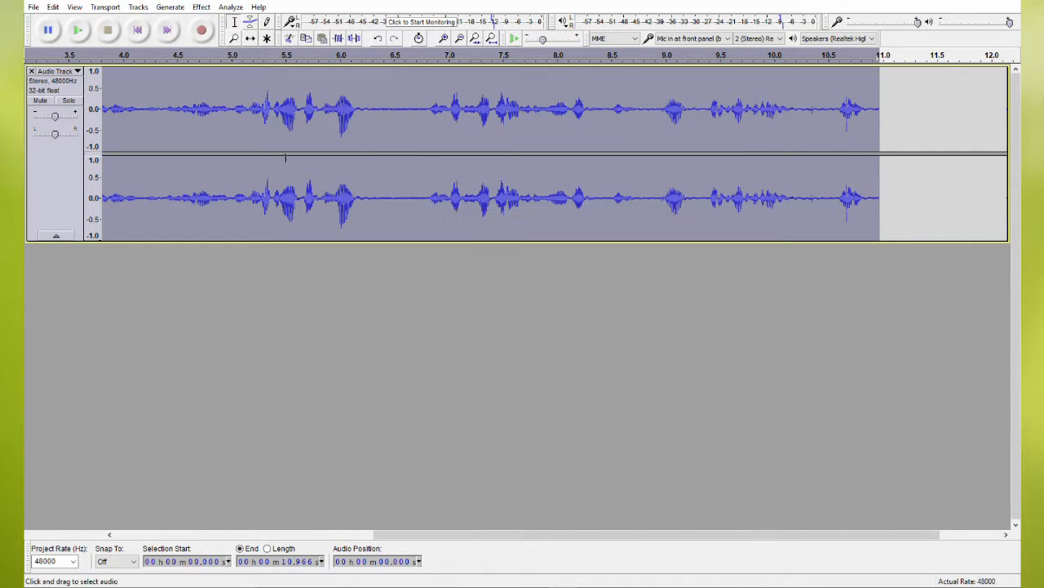
# Step: Try speeding up the selected recording to a length of about 8.75 s with Change Speed, play its start, and undo the change
pyautogui.click(202, 7)
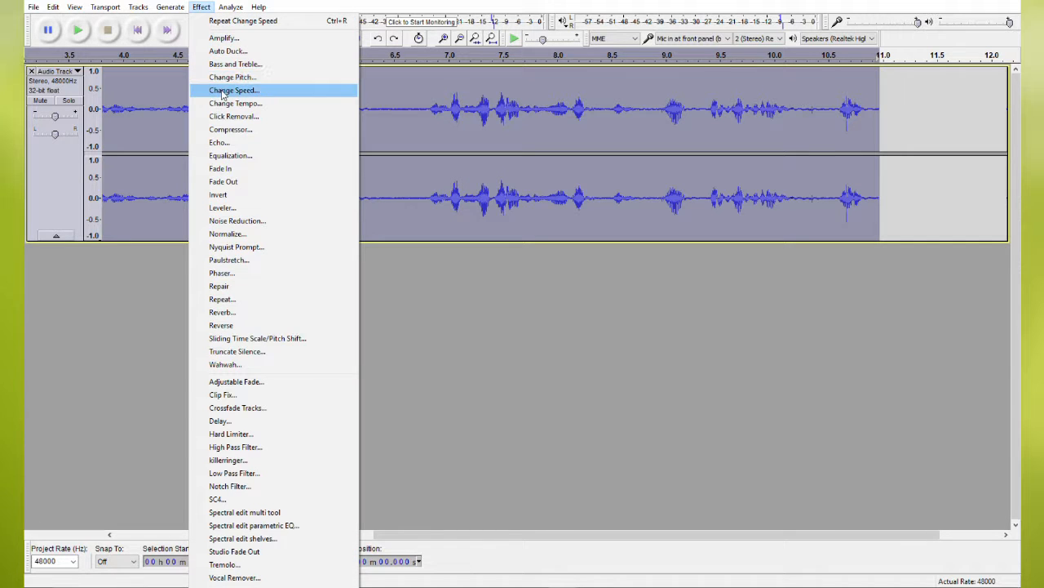
pyautogui.click(222, 91)
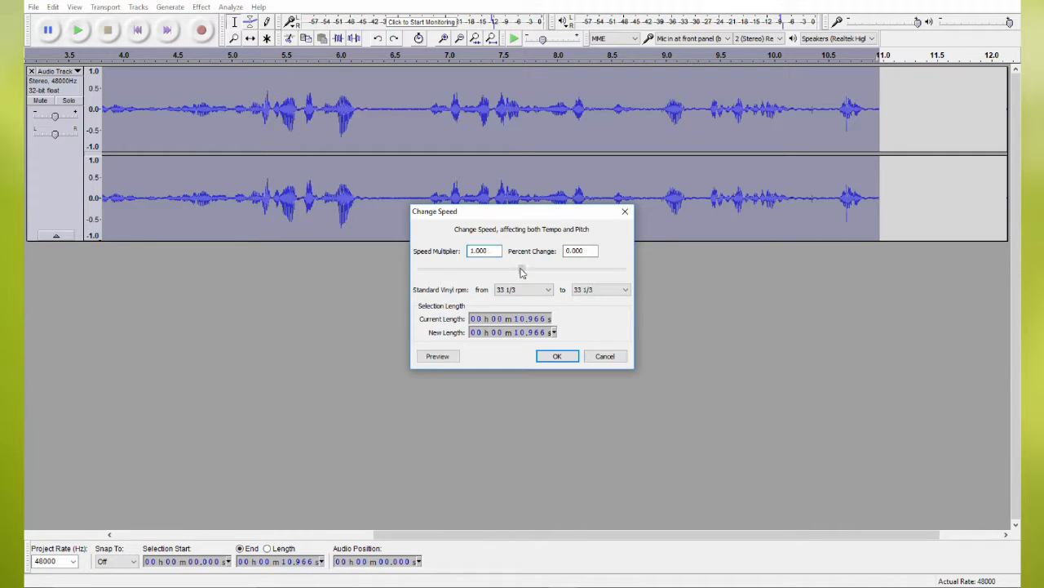
pyautogui.moveTo(521, 269); pyautogui.dragTo(550, 267)
pyautogui.click(585, 251)
pyautogui.click(554, 361)
pyautogui.scroll(-2, 261, 173)
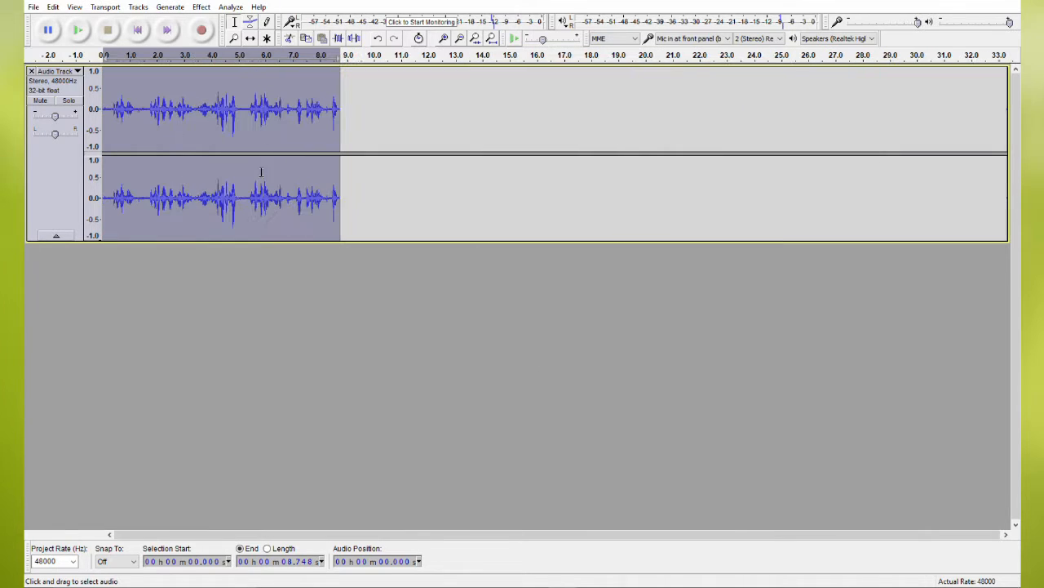
pyautogui.click(79, 31)
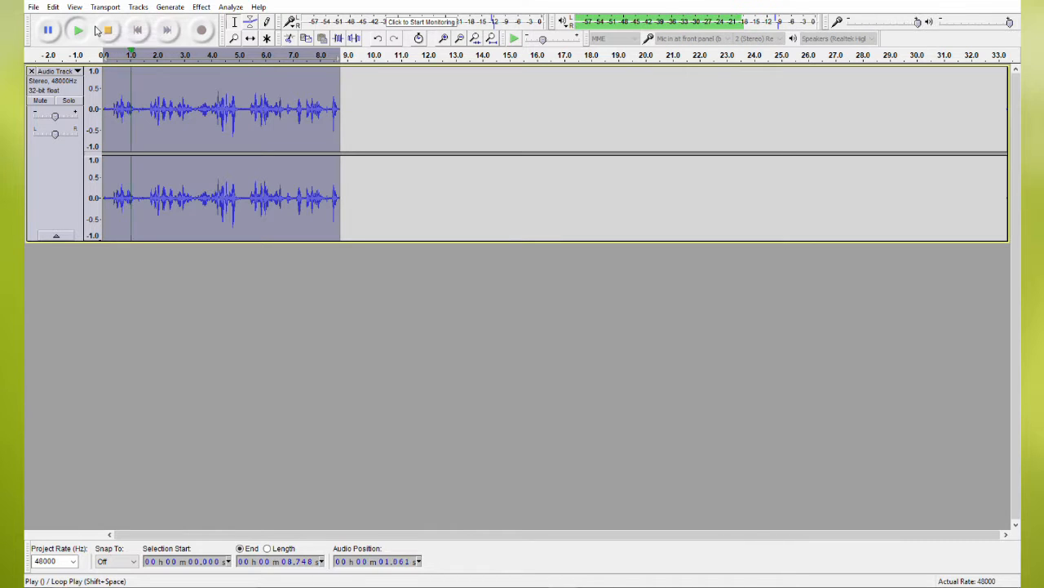
pyautogui.click(105, 31)
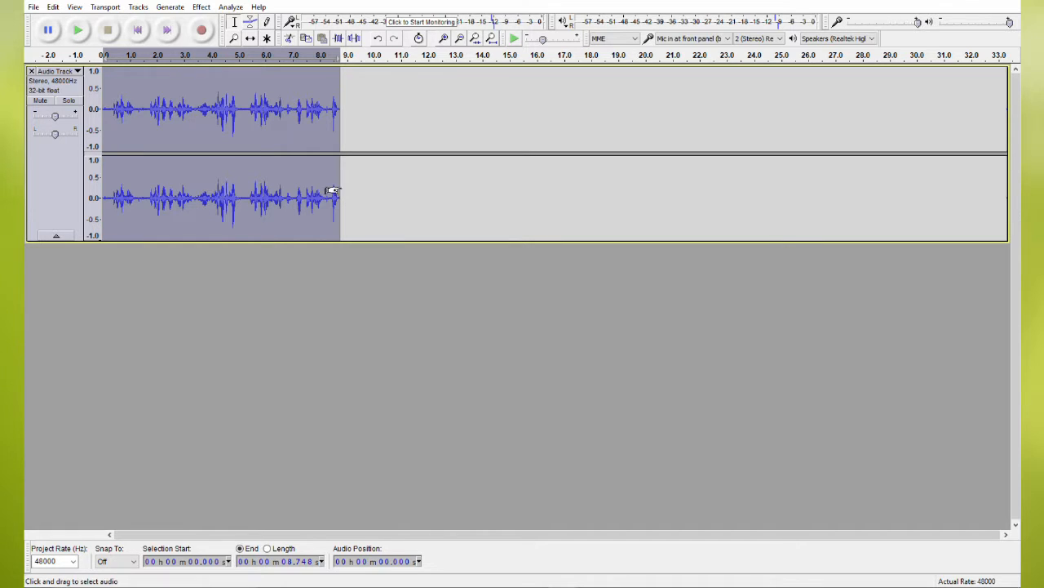
pyautogui.hotkey('ctrl', 'z')
# Step: Shorten the selected recording to about 7.35 s with the Change Tempo effect and play the start of the result
pyautogui.click(201, 6)
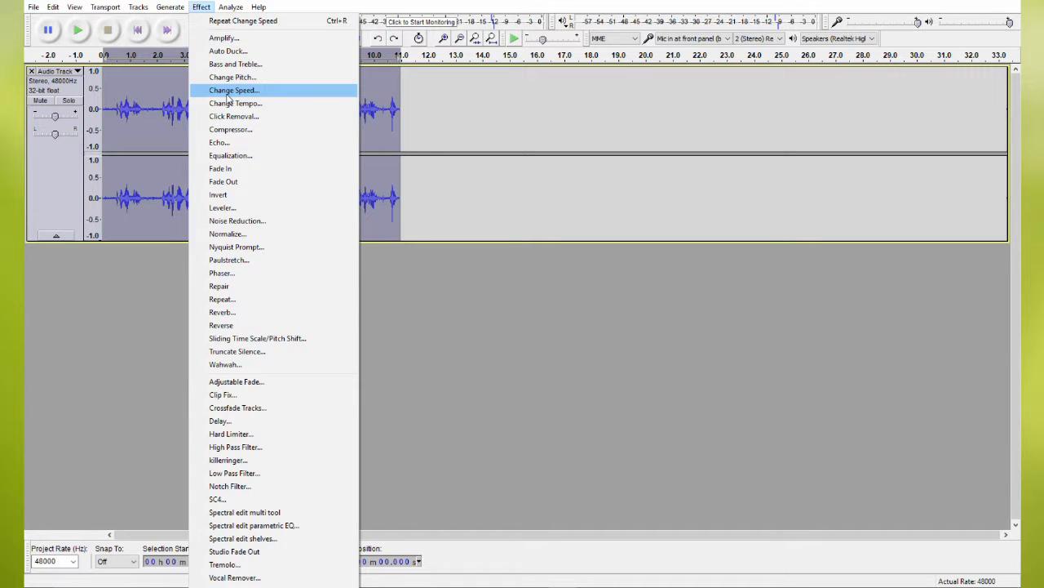
pyautogui.click(233, 103)
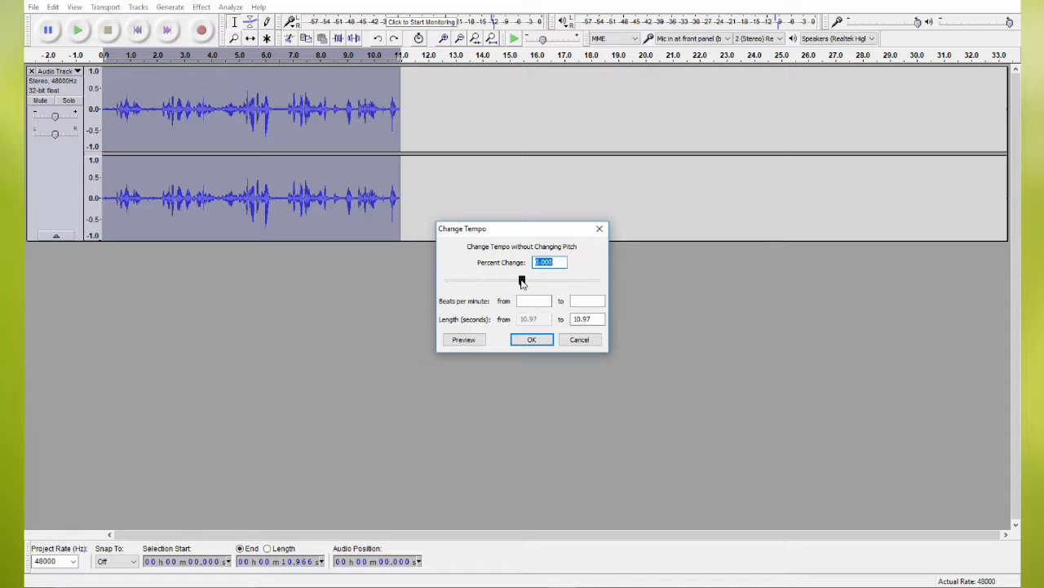
pyautogui.click(535, 338)
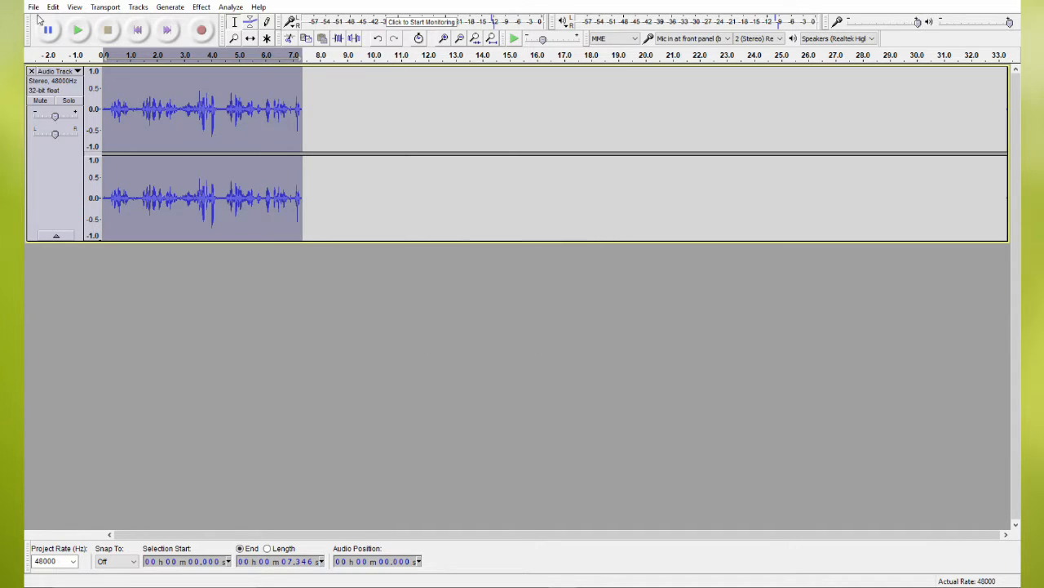
pyautogui.click(78, 31)
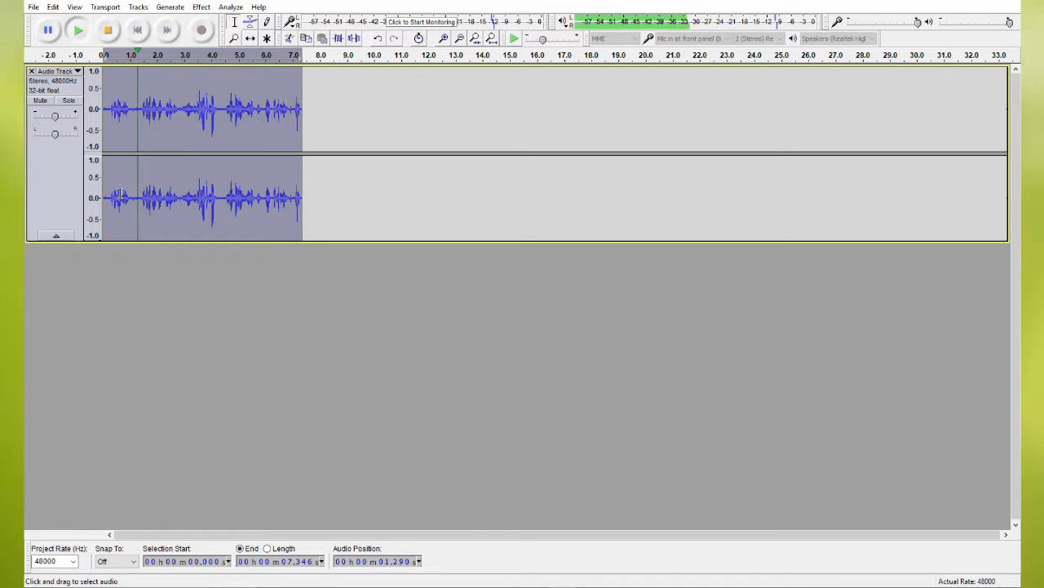
# Step: Apply the Change Tempo effect again to the selected recording, shortening it to about 4.92 s, and play the result
pyautogui.click(108, 30)
pyautogui.click(202, 7)
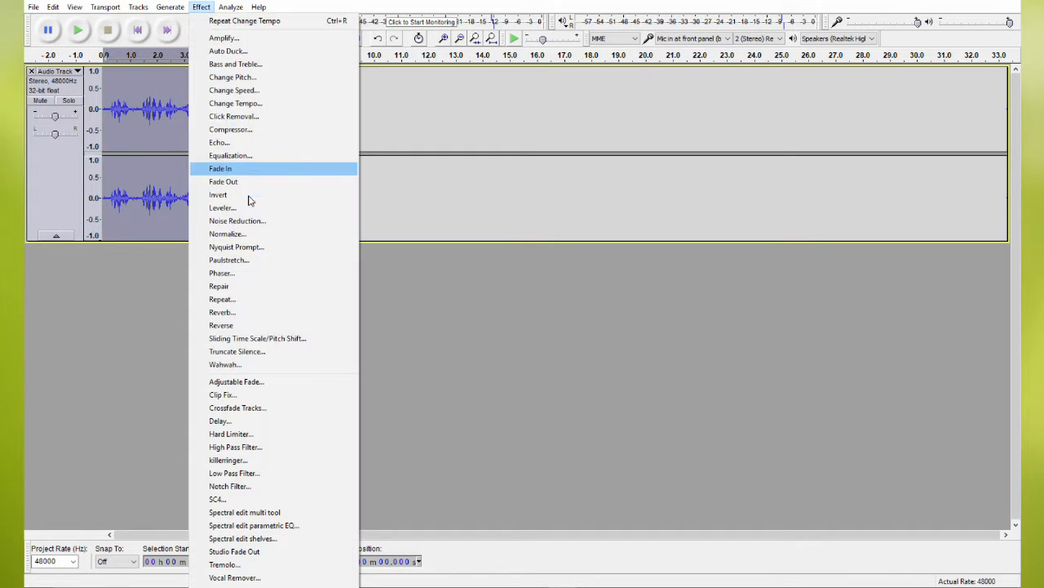
pyautogui.click(194, 182)
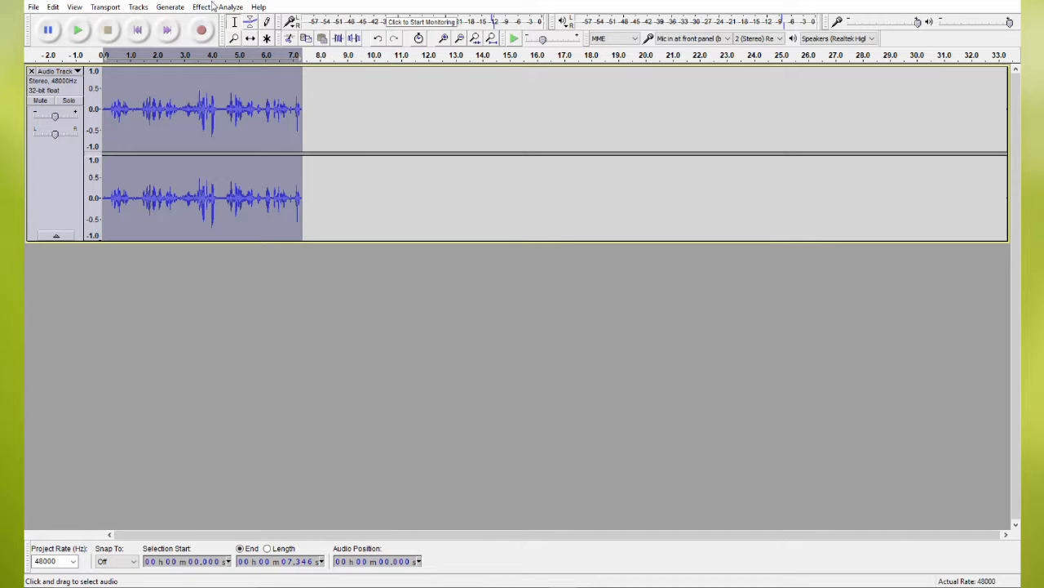
pyautogui.click(201, 8)
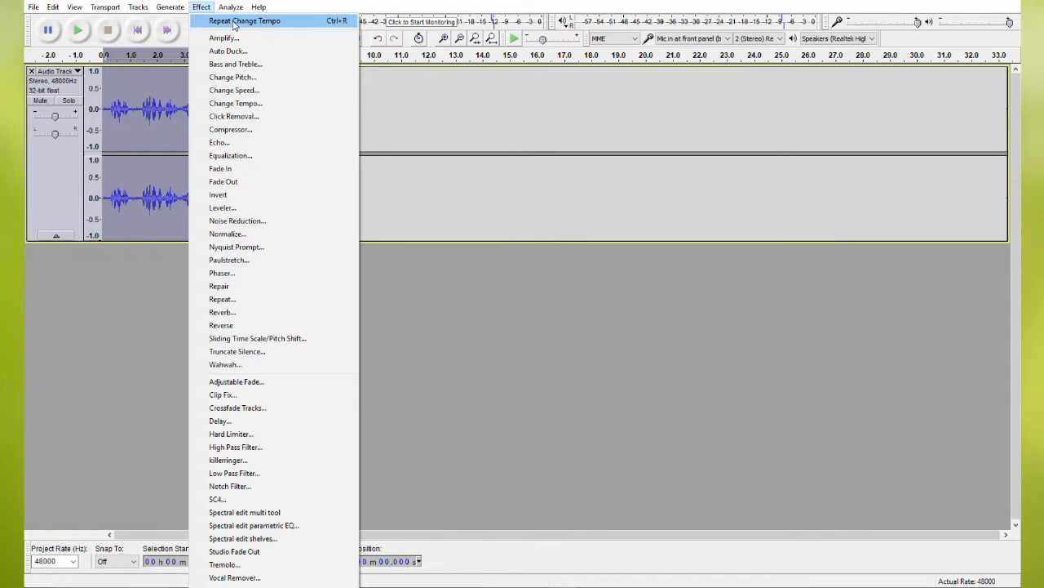
pyautogui.click(231, 22)
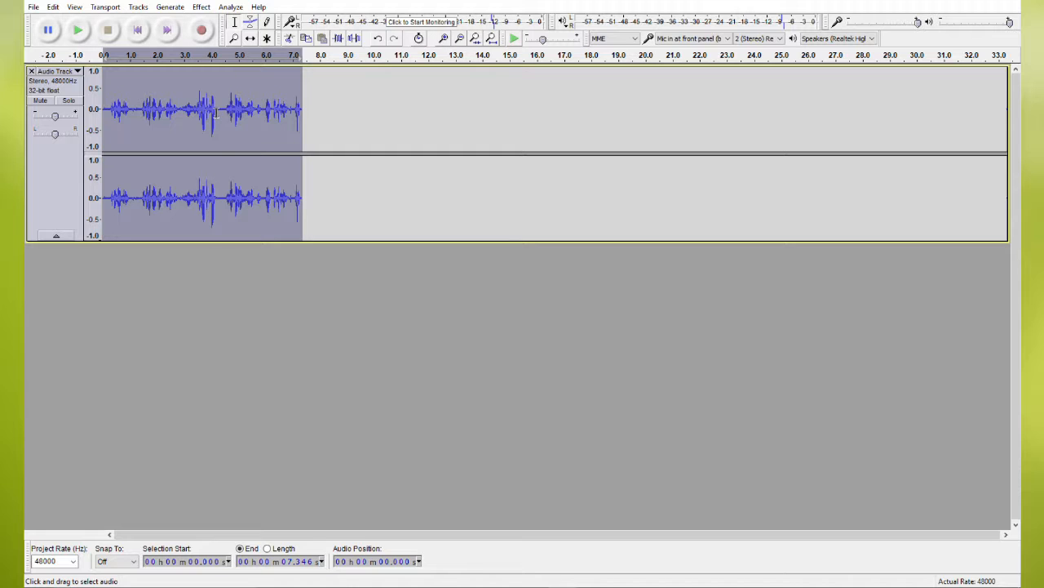
pyautogui.hotkey('ctrl', 'z')
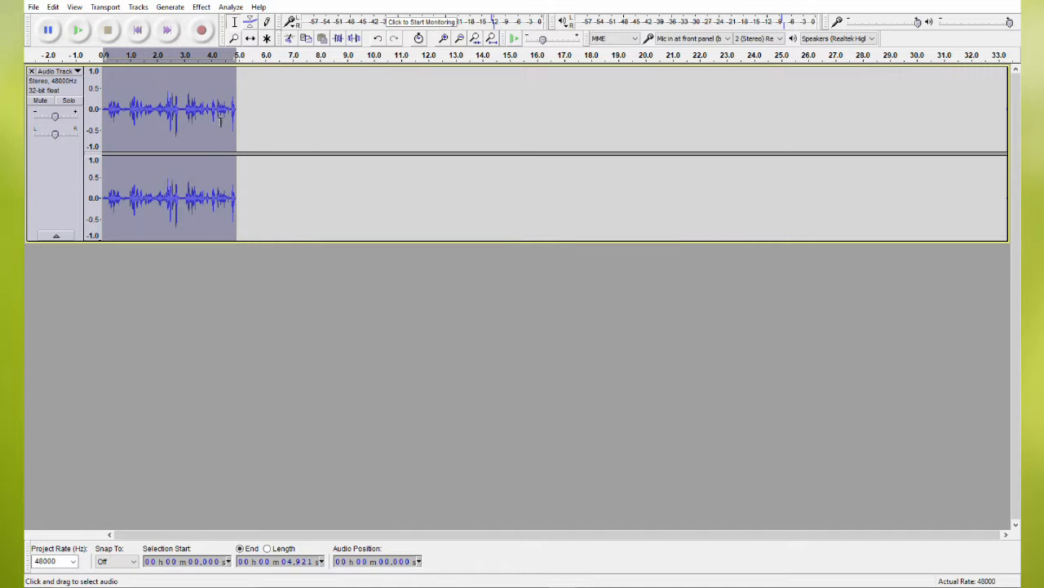
pyautogui.click(78, 30)
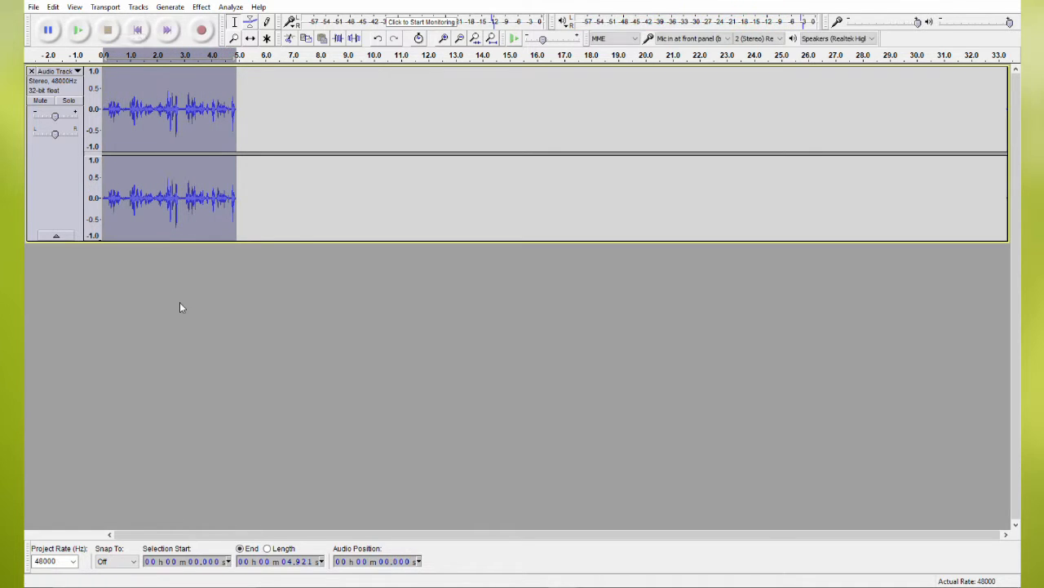
# Step: Undo both tempo changes and briefly play the recording, keeping it selected at the track start
pyautogui.hotkey('ctrl', 'z')
pyautogui.hotkey('ctrl', 'z')
pyautogui.click(77, 33)
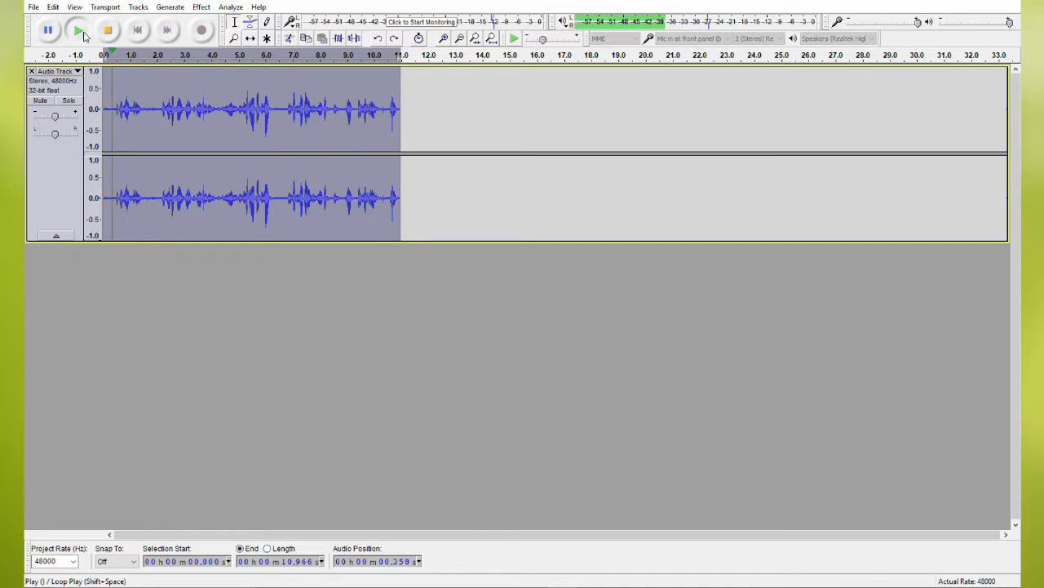
pyautogui.click(79, 32)
pyautogui.hotkey('ctrl', 'z')
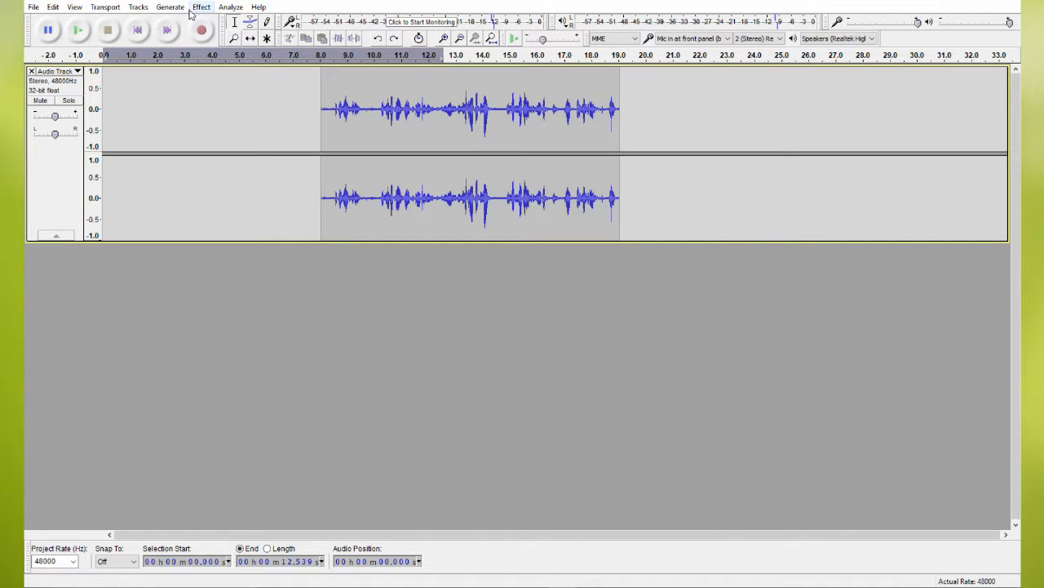
pyautogui.hotkey('ctrl', 'y')
# Step: Try slowing the selected recording to a length of about 18.9 s with Change Tempo, play its start, and undo the change
pyautogui.click(204, 7)
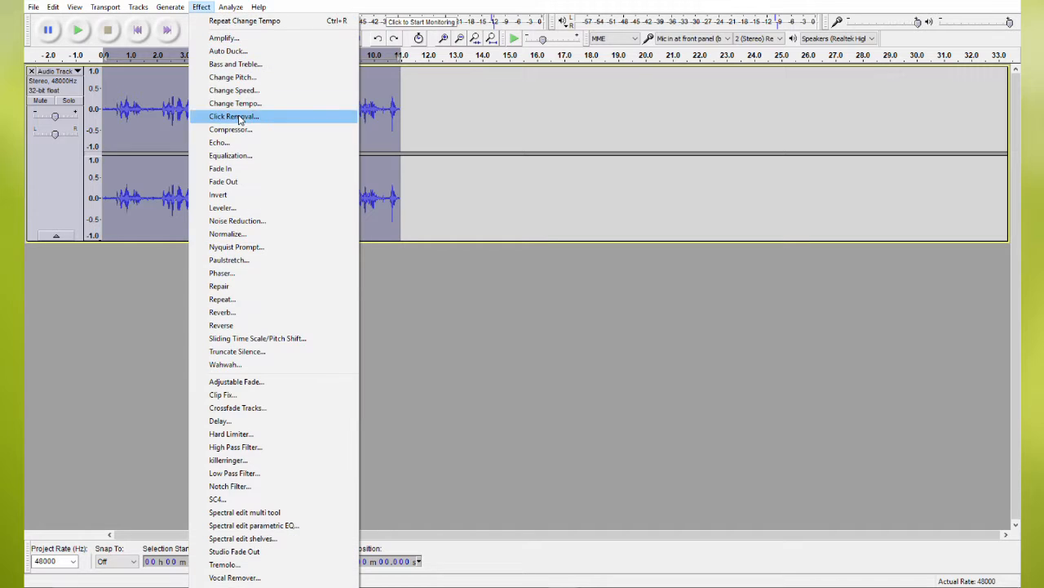
pyautogui.click(243, 106)
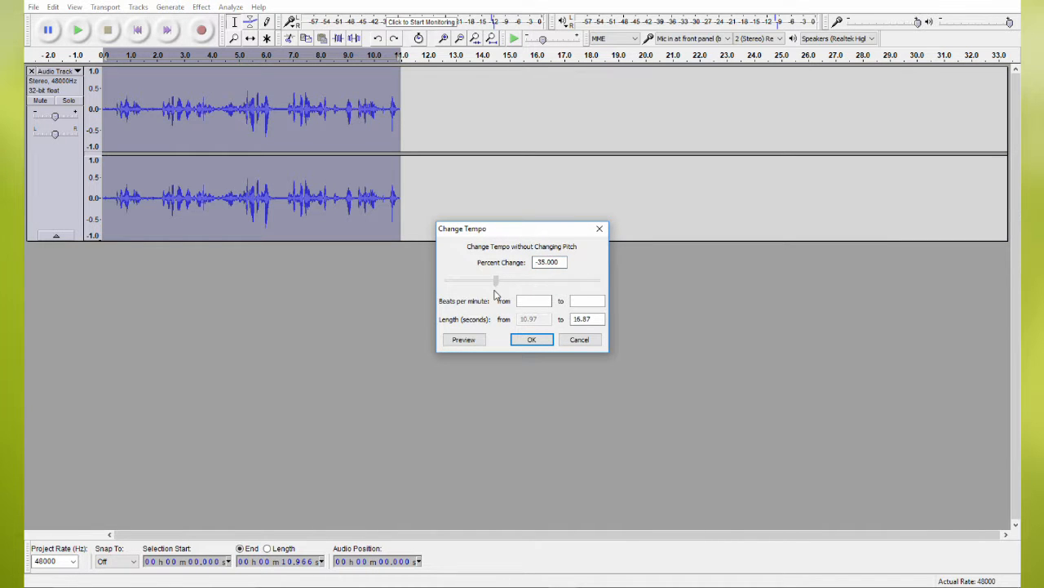
pyautogui.click(531, 340)
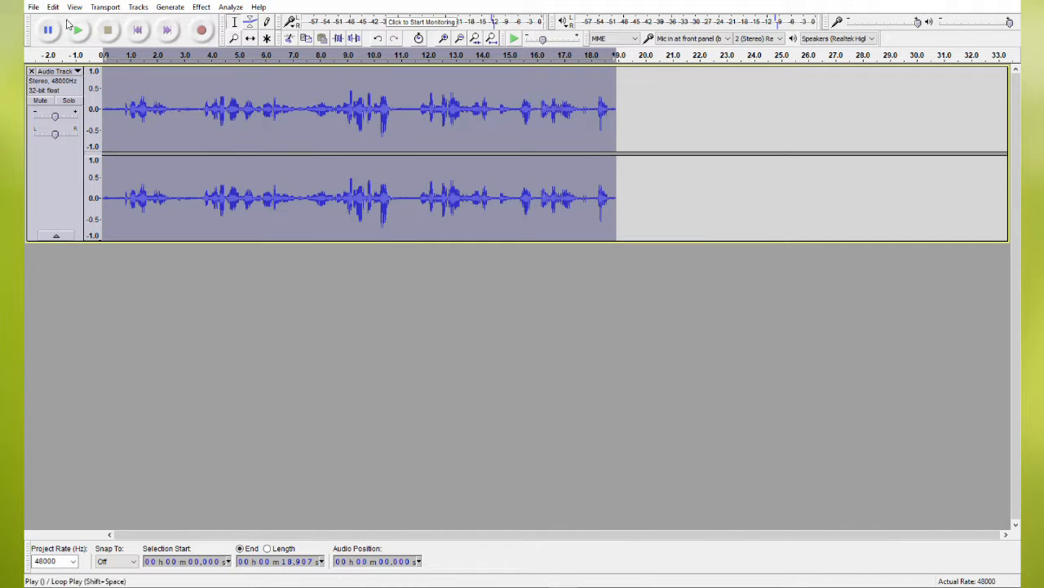
pyautogui.click(72, 28)
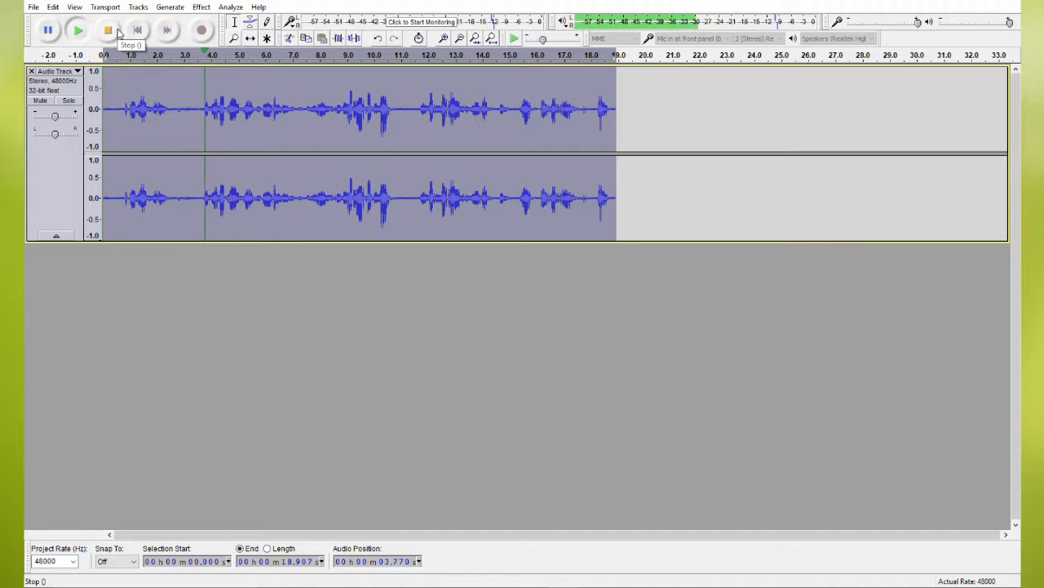
pyautogui.click(111, 30)
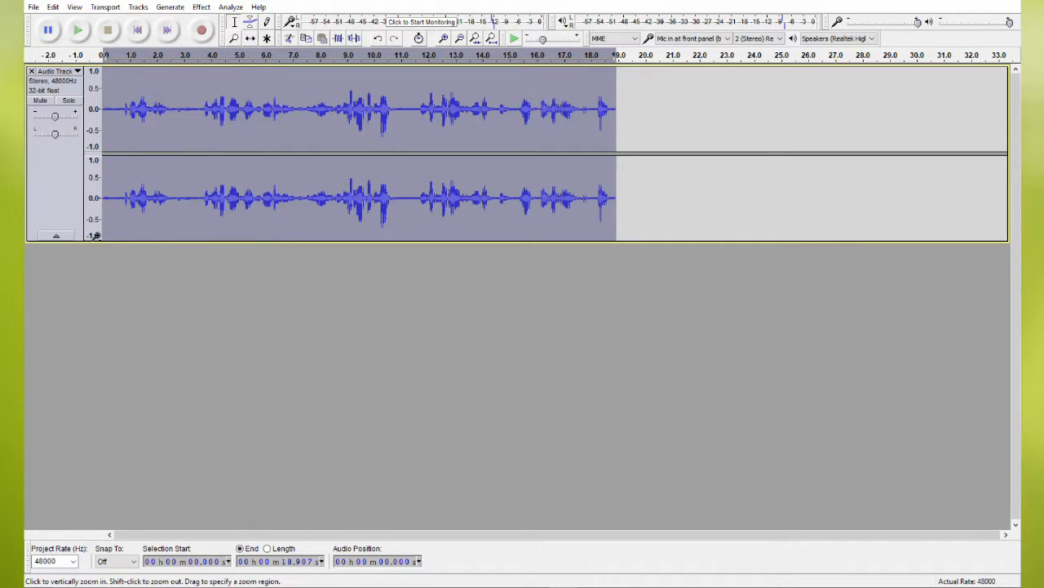
pyautogui.hotkey('ctrl', 'z')
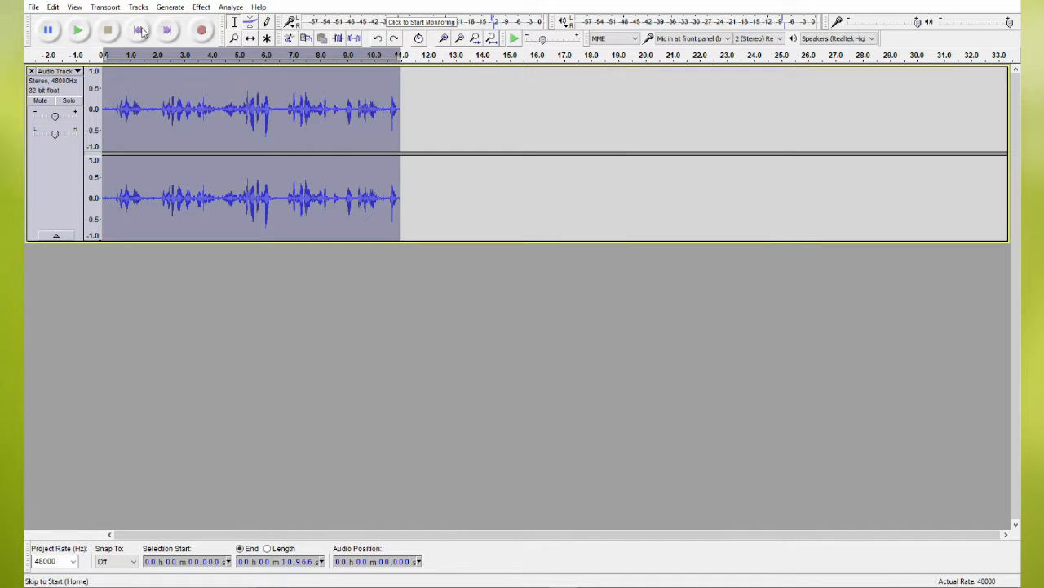
# Step: Try the Echo effect on the selected recording with a 1-second delay and a 0.5 decay factor, and play its start
pyautogui.click(201, 7)
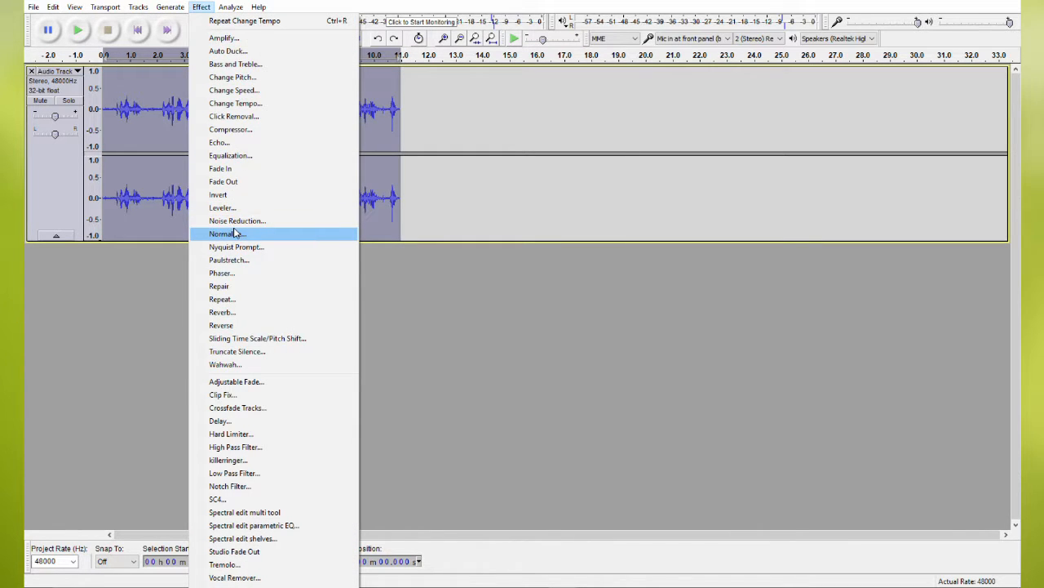
pyautogui.click(252, 145)
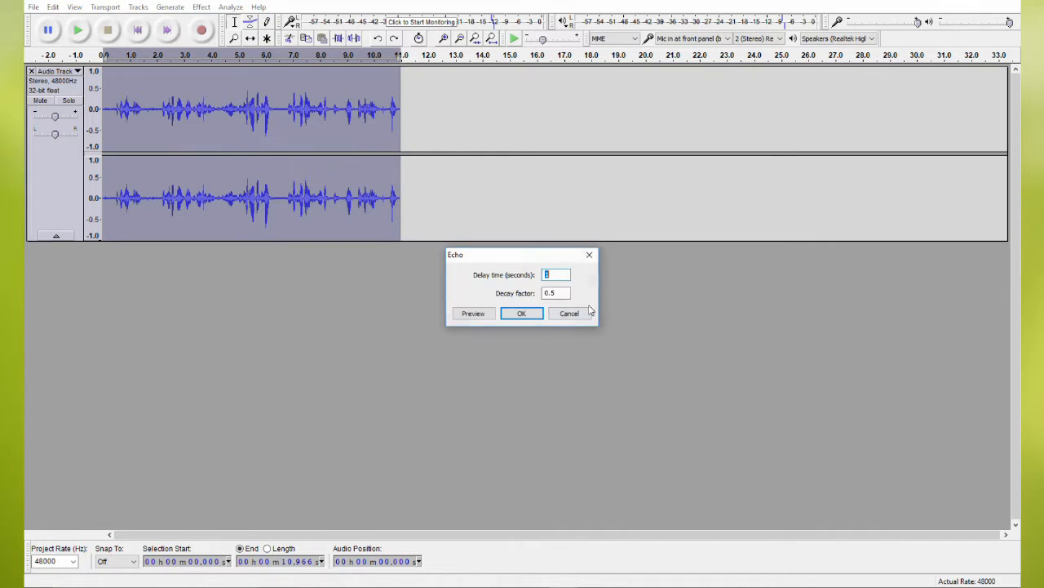
pyautogui.click(522, 311)
pyautogui.click(77, 29)
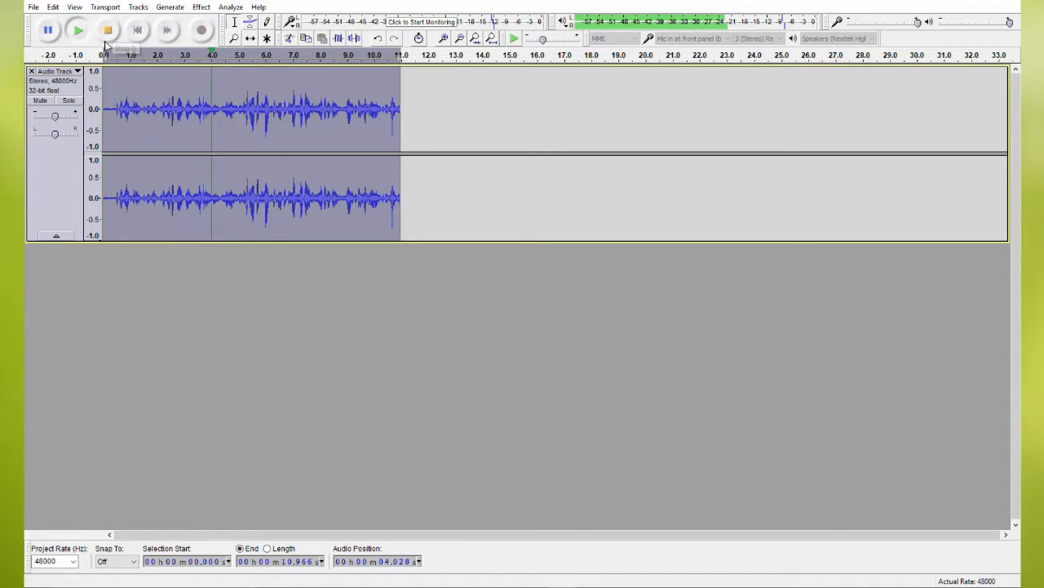
pyautogui.click(113, 36)
# Step: Try the Reverb effect with its current settings on the whole selected recording and play the start of the result
pyautogui.click(201, 8)
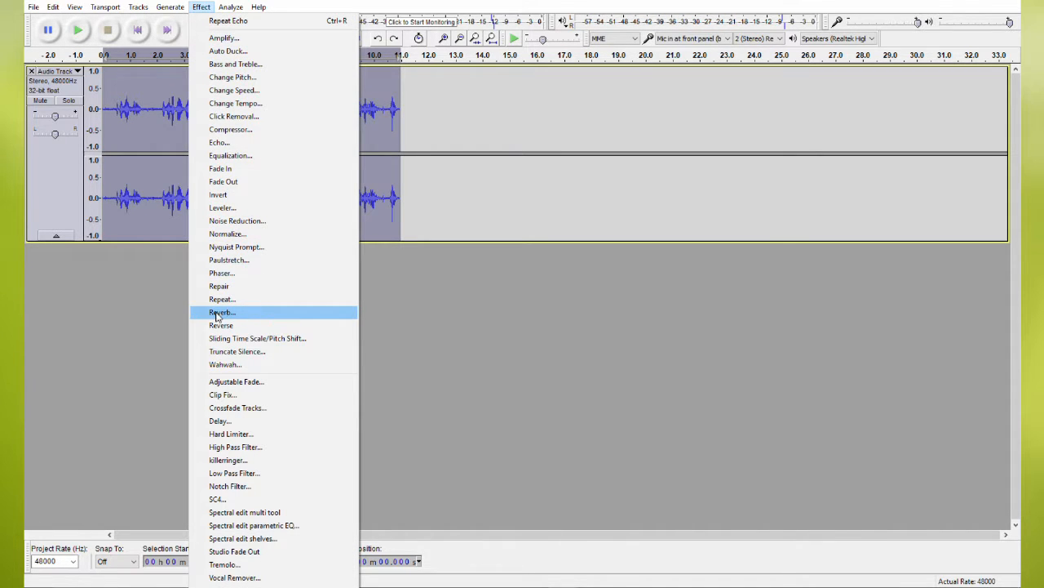
pyautogui.click(219, 312)
pyautogui.click(553, 412)
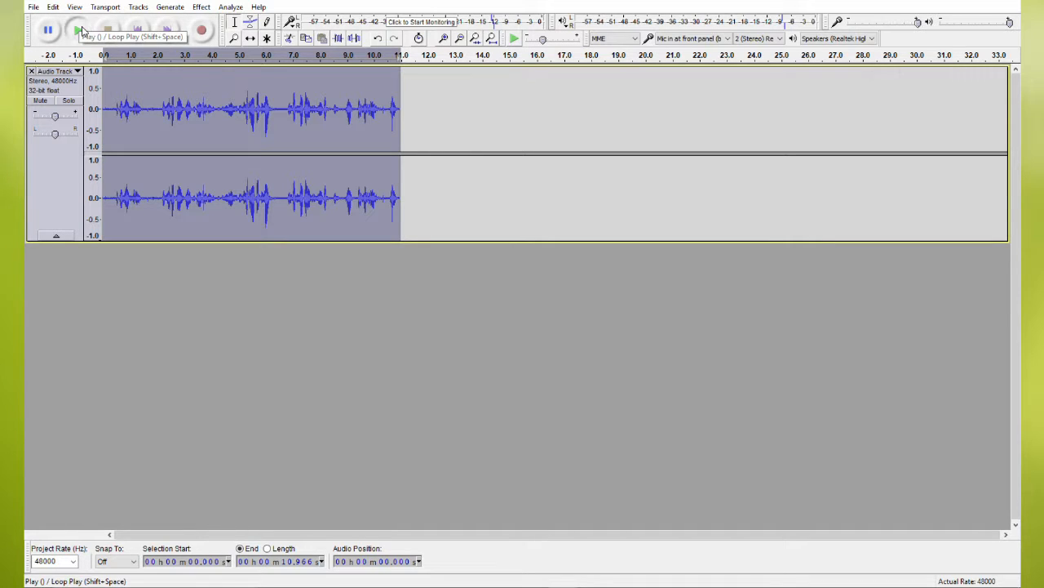
pyautogui.click(79, 30)
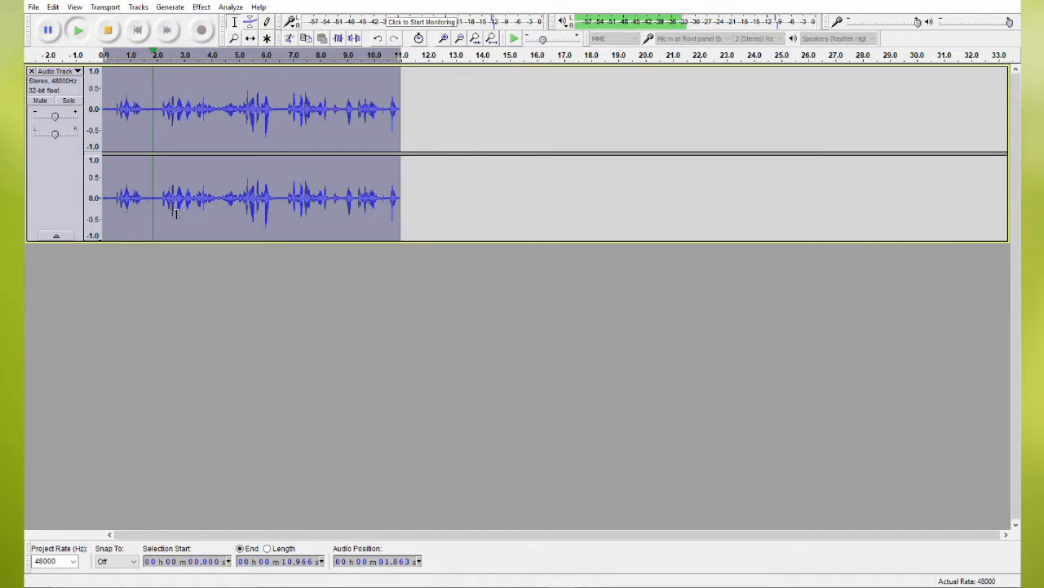
pyautogui.press('space')
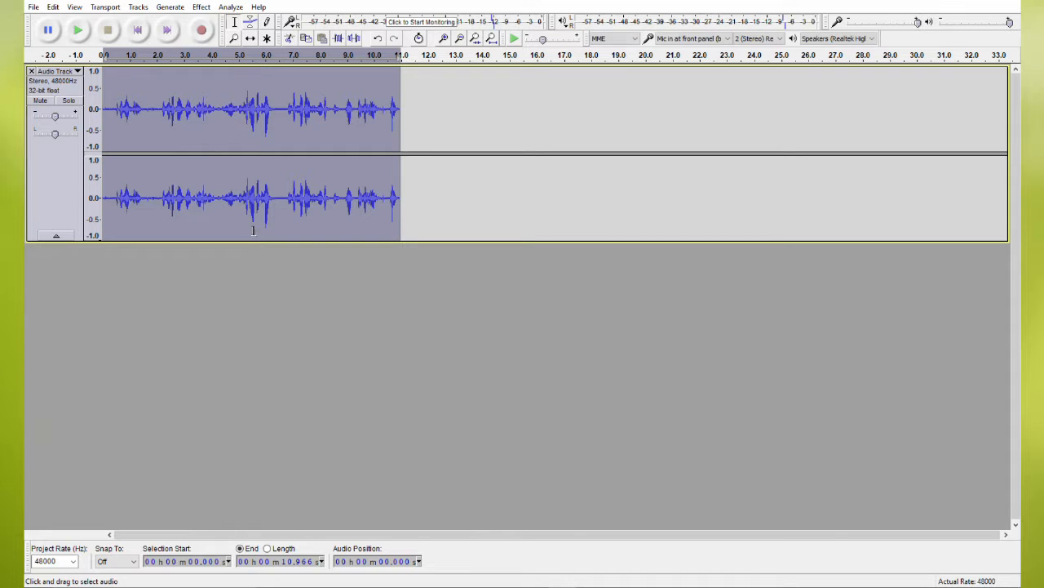
# Step: Try a Fade In on about the first 1.4 s of the recording, play the start, and undo the fade
pyautogui.click(201, 8)
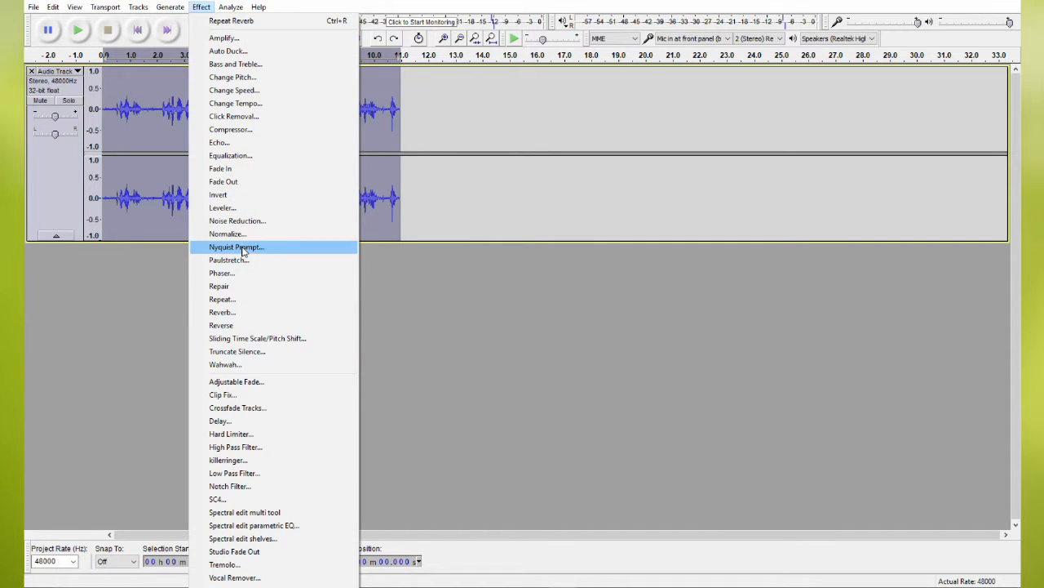
pyautogui.click(180, 97)
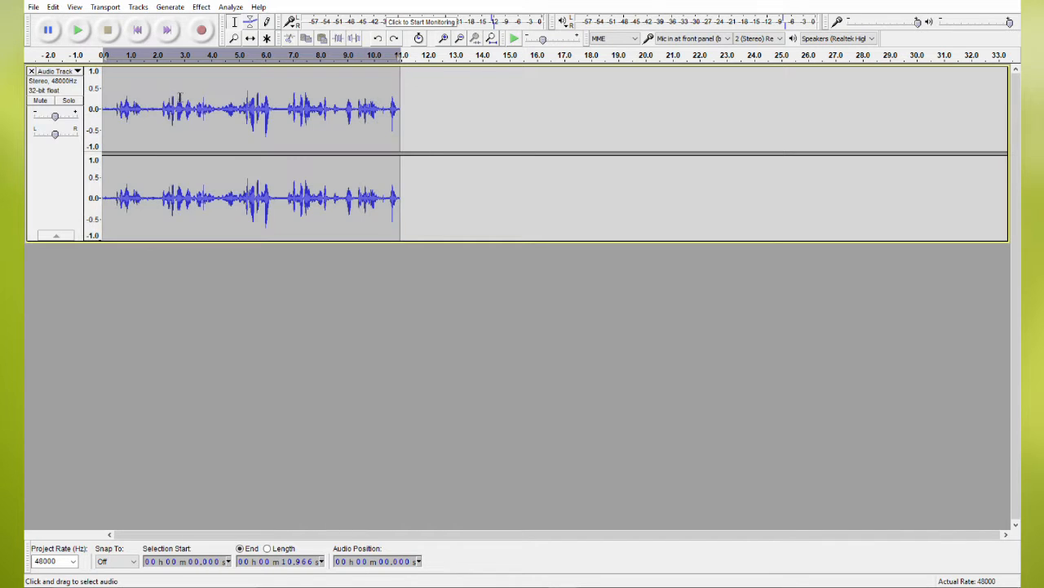
pyautogui.moveTo(141, 95); pyautogui.dragTo(103, 98)
pyautogui.click(201, 6)
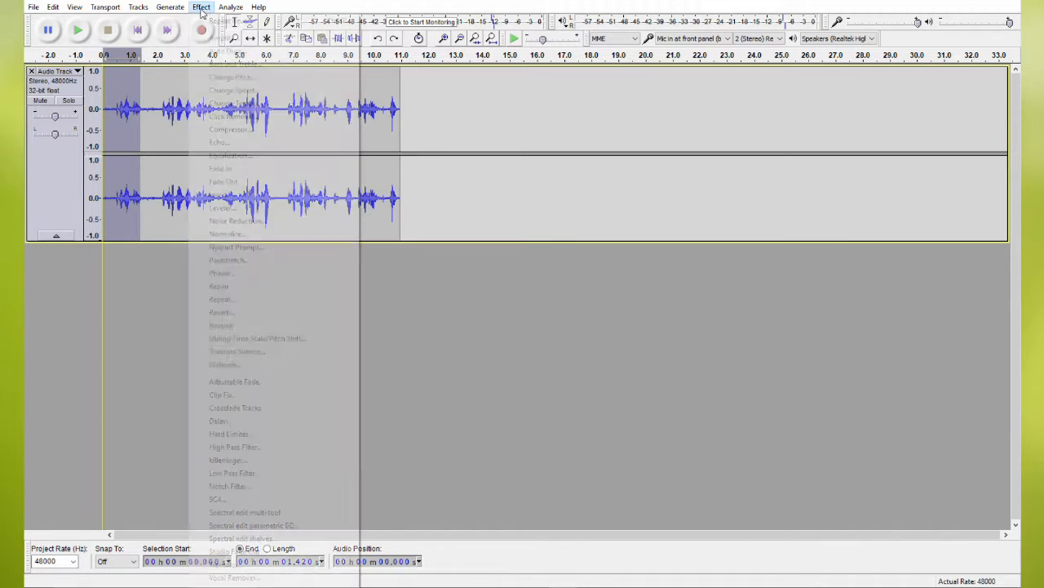
pyautogui.click(254, 169)
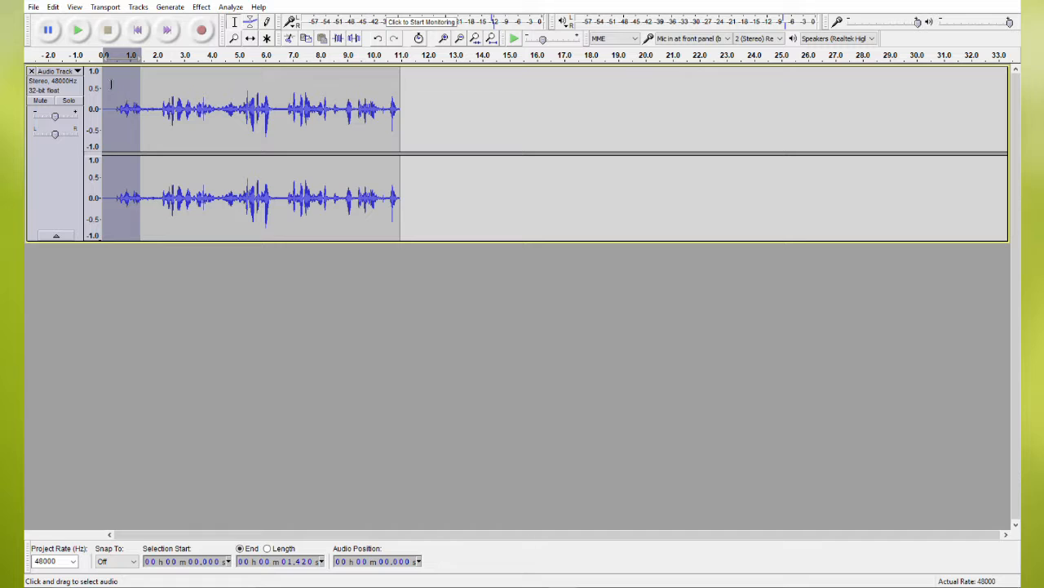
pyautogui.click(111, 85)
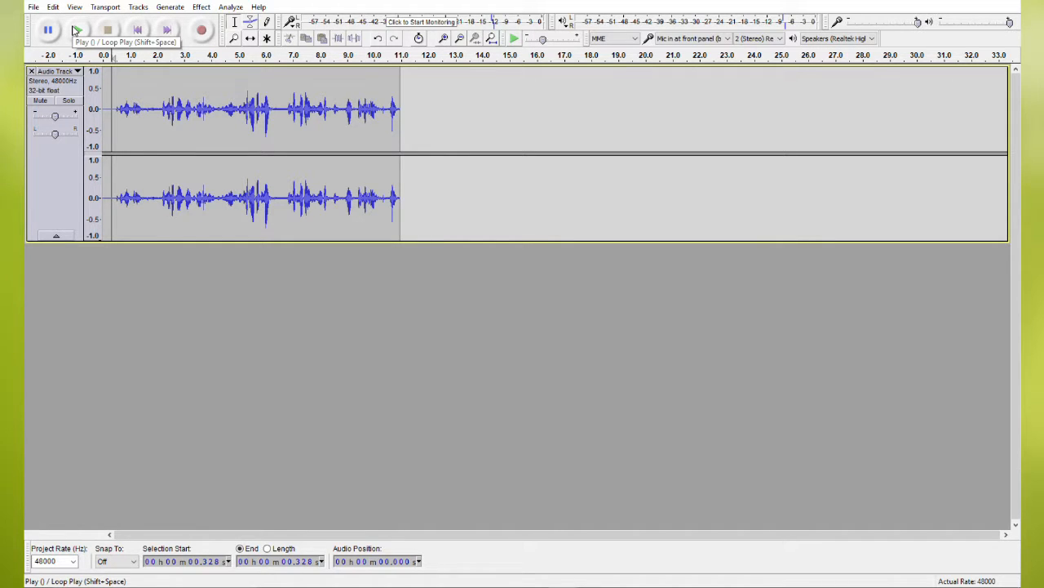
pyautogui.click(75, 30)
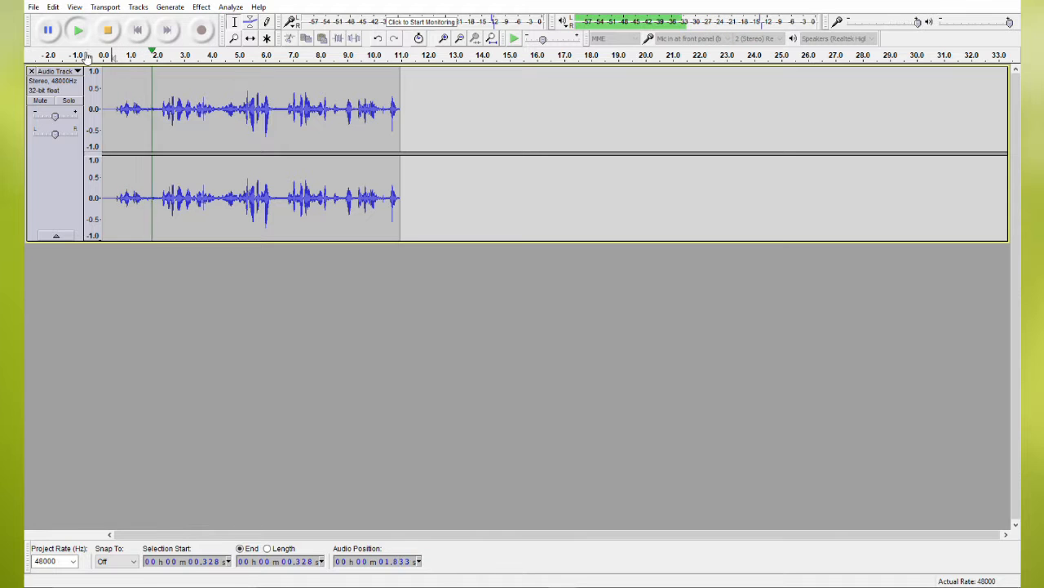
pyautogui.press('space')
pyautogui.hotkey('ctrl', 'z')
# Step: Try a Fade Out on about the last 1.3 s of the recording, play from about 7.6 s, and undo the fade
pyautogui.moveTo(400, 123); pyautogui.dragTo(365, 130)
pyautogui.click(202, 6)
pyautogui.click(253, 181)
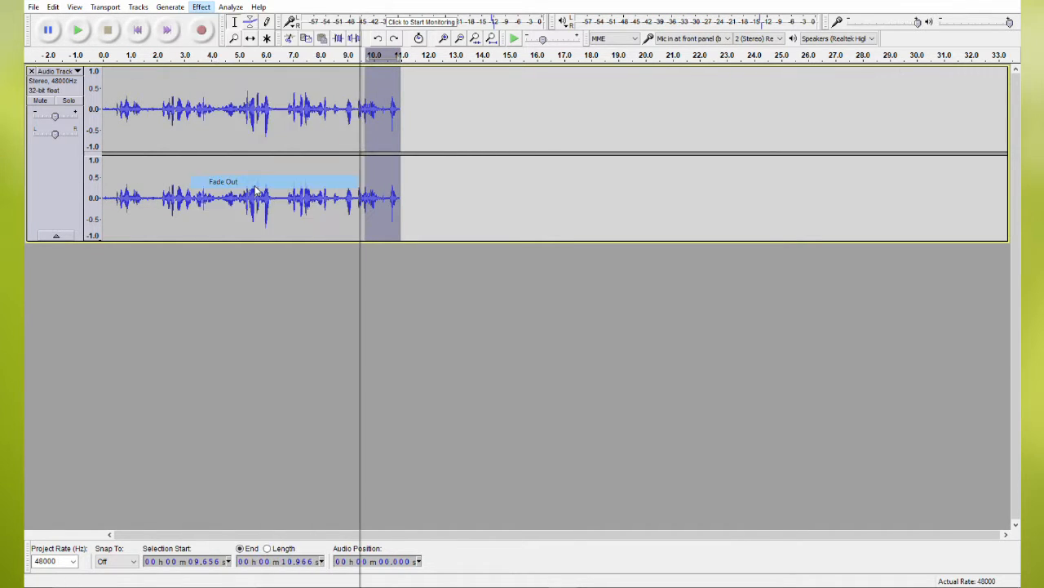
pyautogui.click(310, 93)
pyautogui.press('space')
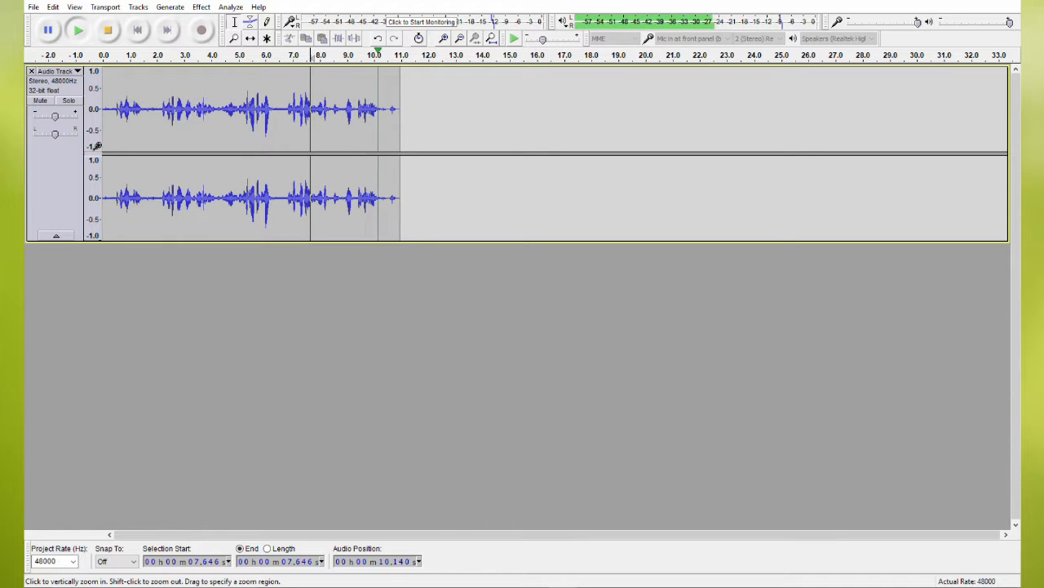
pyautogui.hotkey('ctrl', 'z')
# Step: Try the Reverse effect on the entire recording, play the start of the result, and undo the reversal
pyautogui.doubleClick(127, 164)
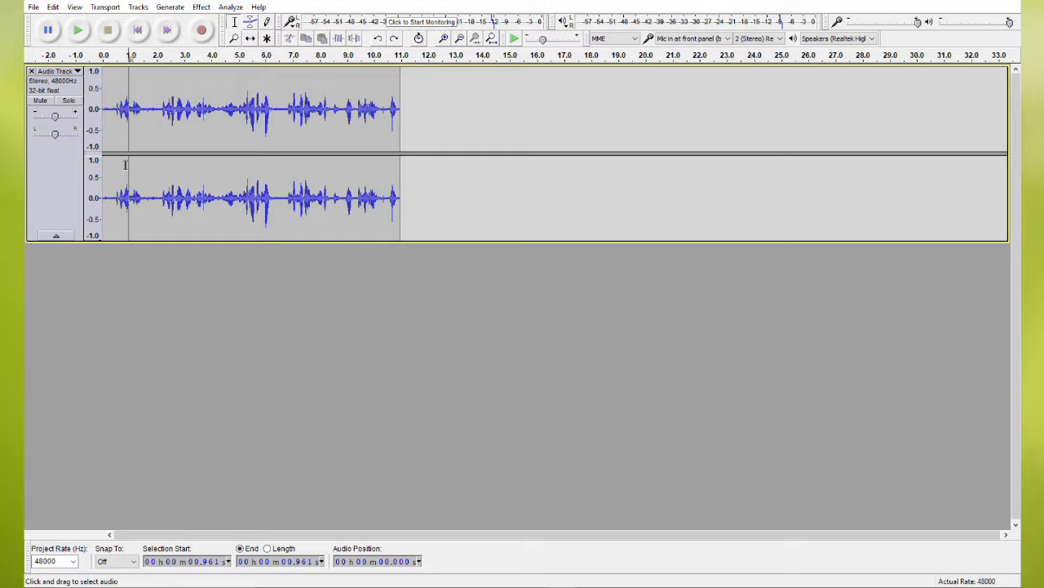
pyautogui.click(199, 7)
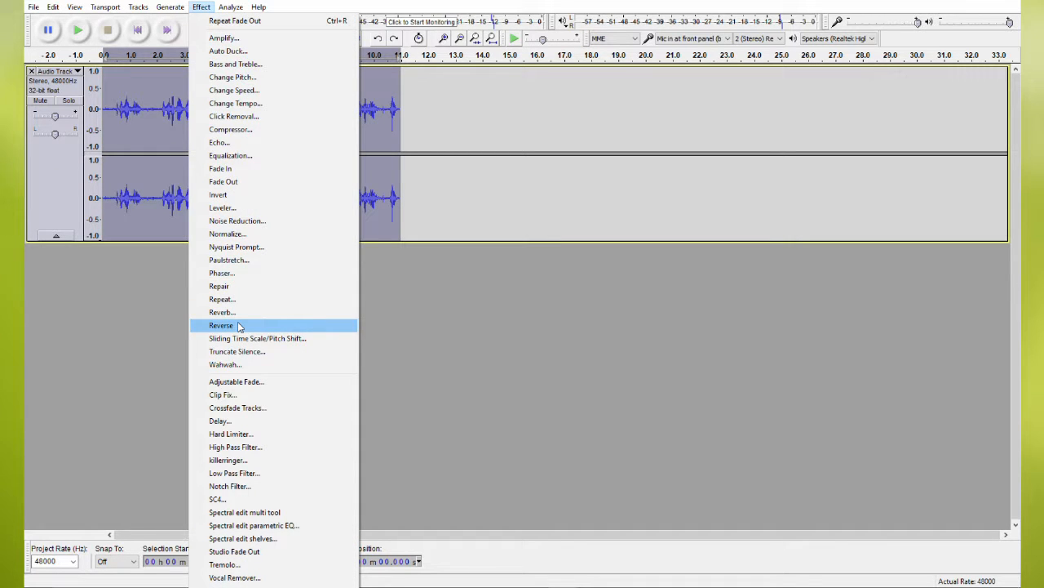
pyautogui.click(239, 326)
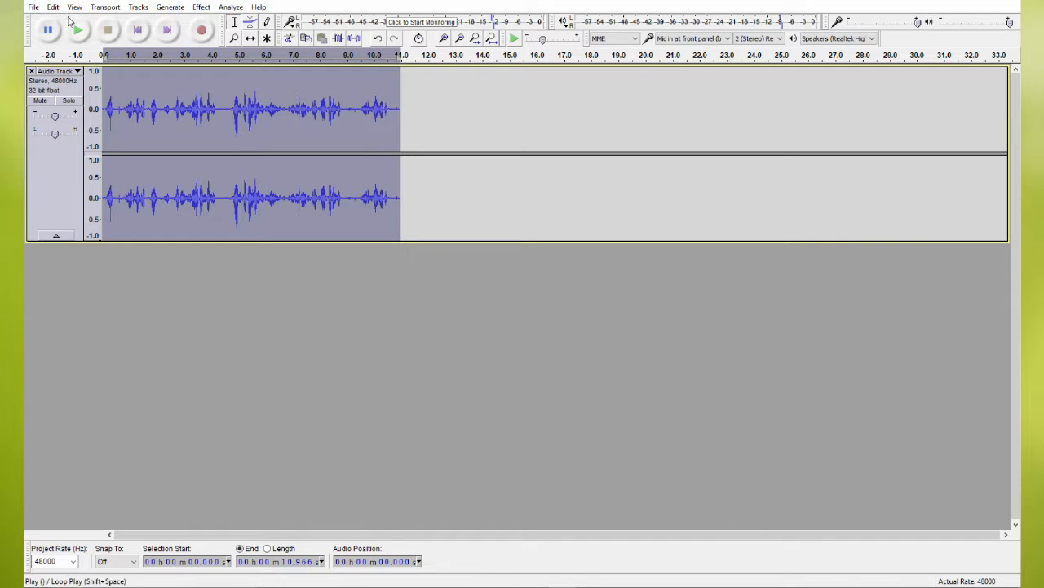
pyautogui.press('space')
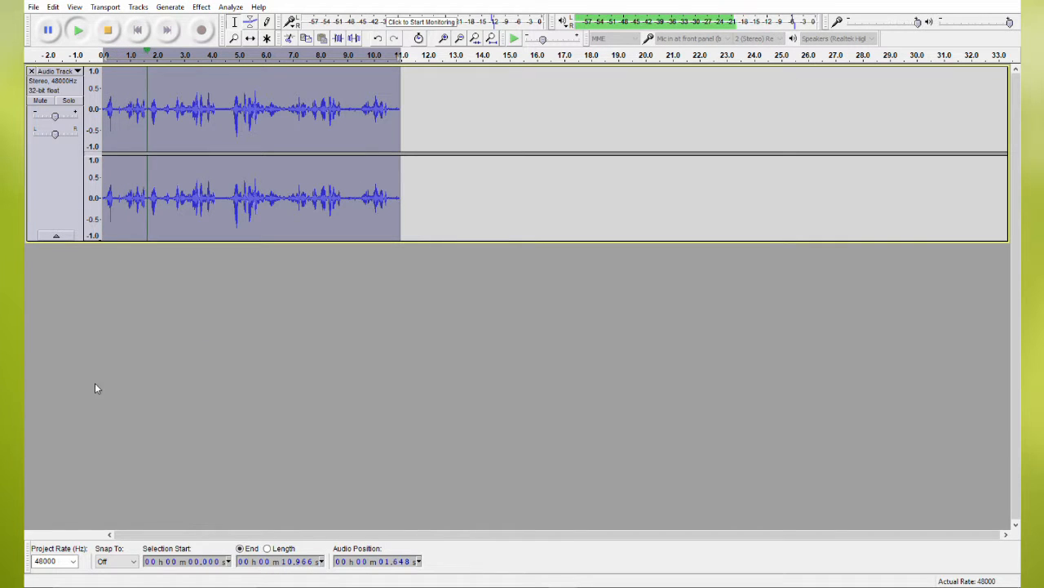
pyautogui.click(109, 31)
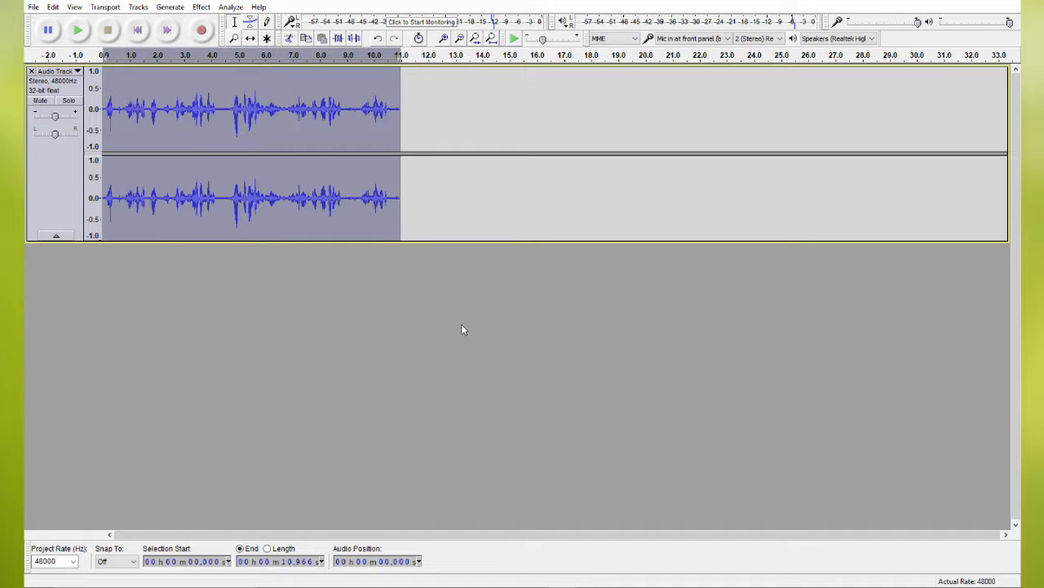
pyautogui.click(200, 6)
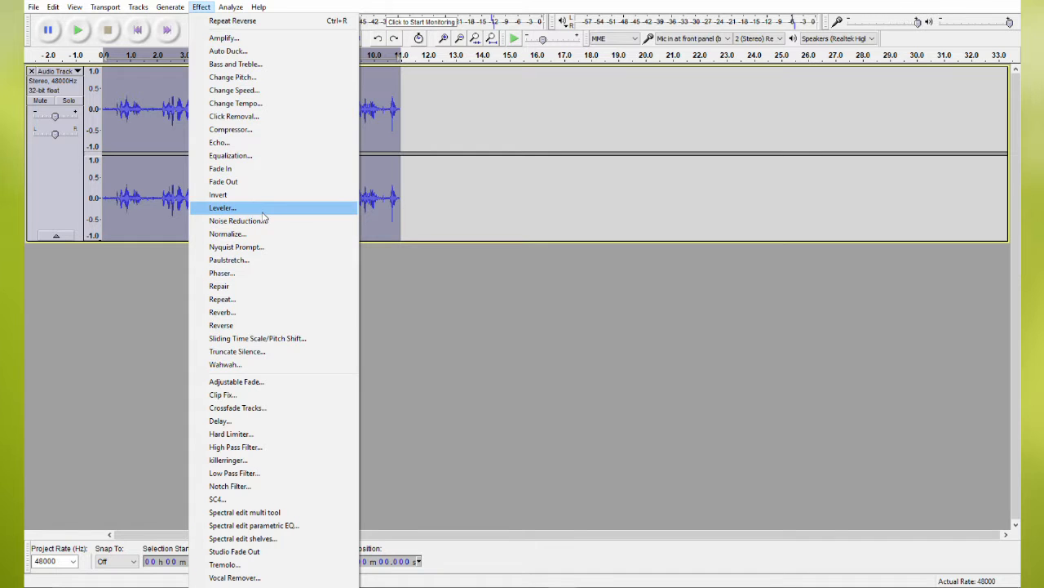
# Step: Clear the selection and play about the first 4 s of the unprocessed recording
pyautogui.click(446, 351)
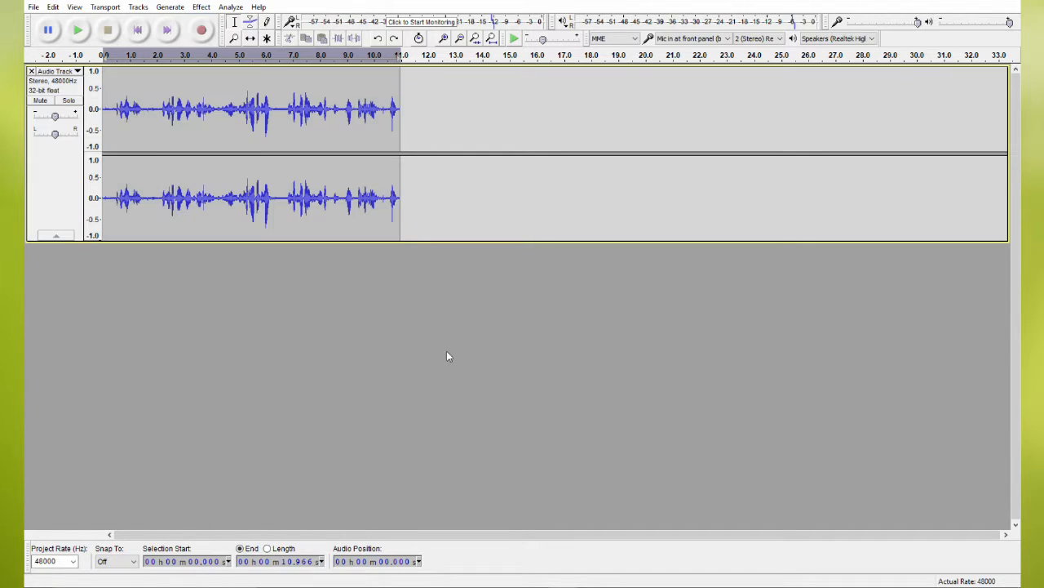
pyautogui.scroll(4, 63, 164)
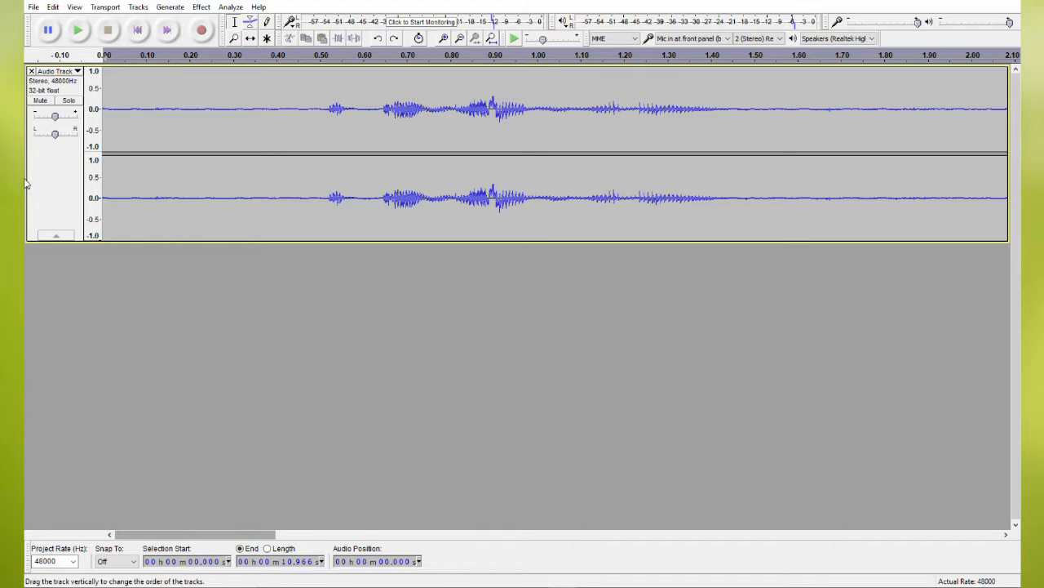
pyautogui.scroll(-2, 196, 118)
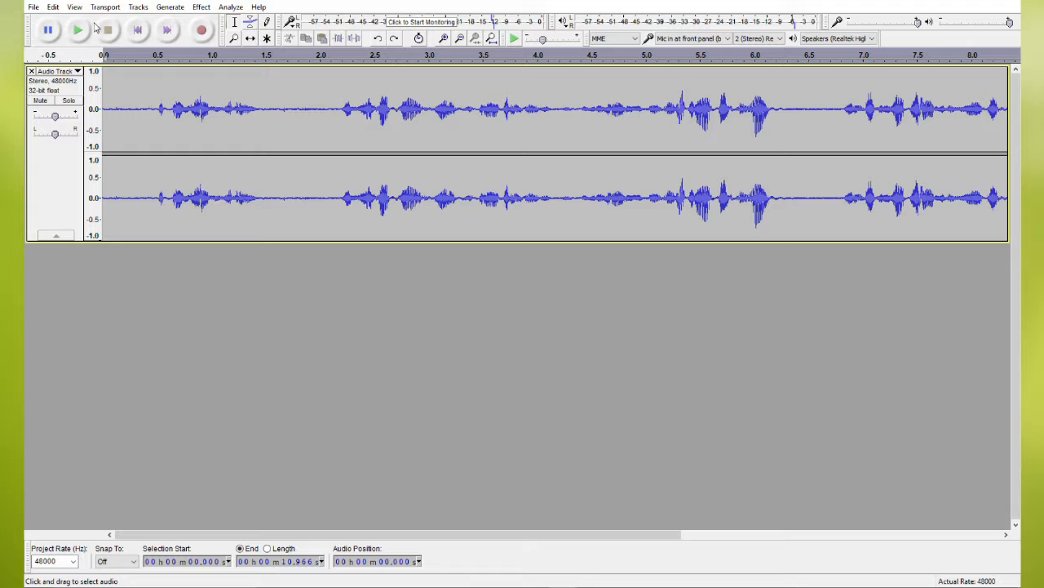
pyautogui.click(78, 29)
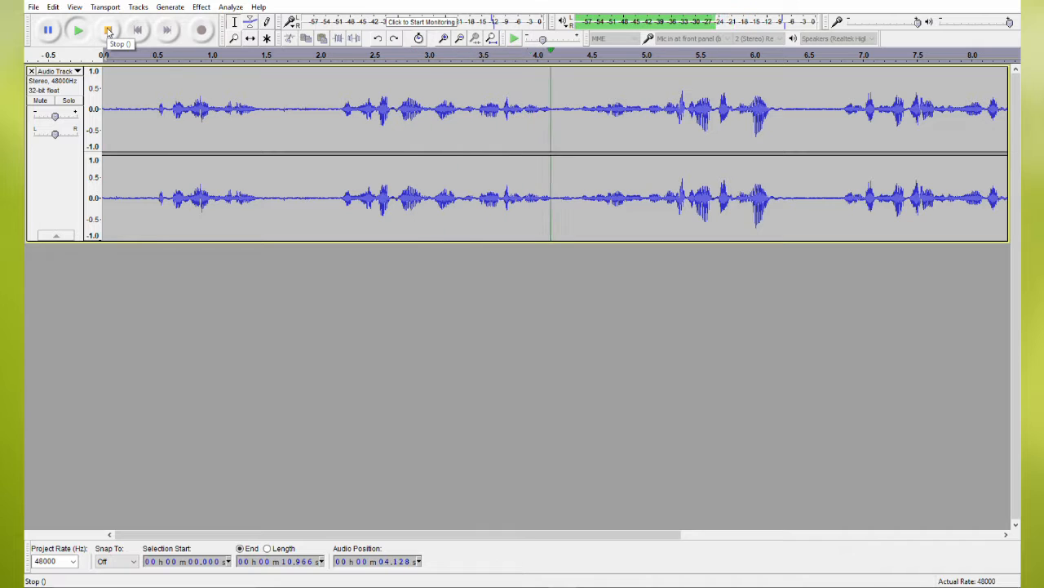
pyautogui.click(108, 30)
# Step: Play two speechless passages to hear the background noise: the first 0.49 s and the stretch from about 1.47 s to 2.12 s
pyautogui.moveTo(155, 106); pyautogui.dragTo(90, 110)
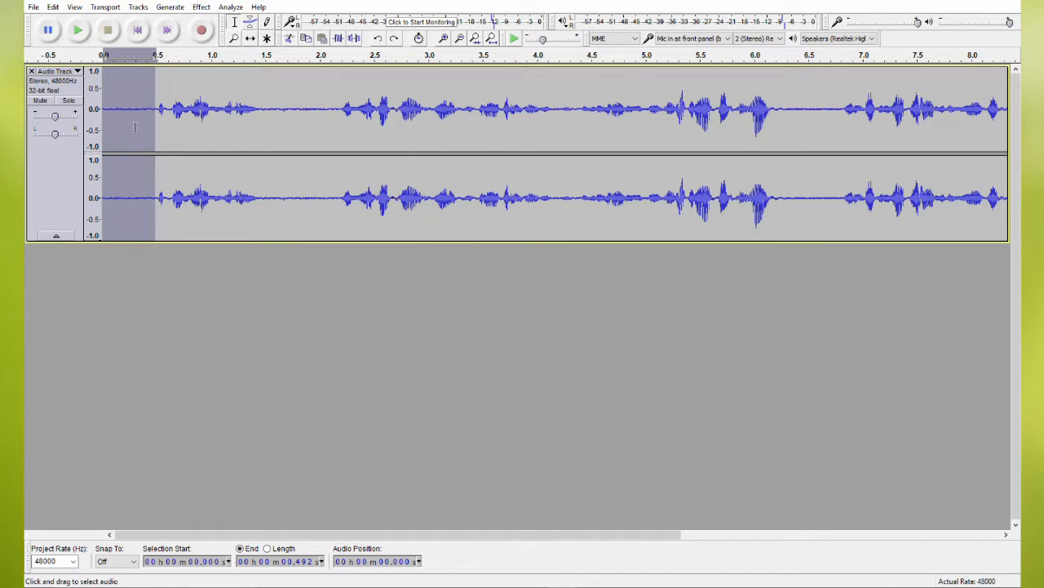
pyautogui.press('space')
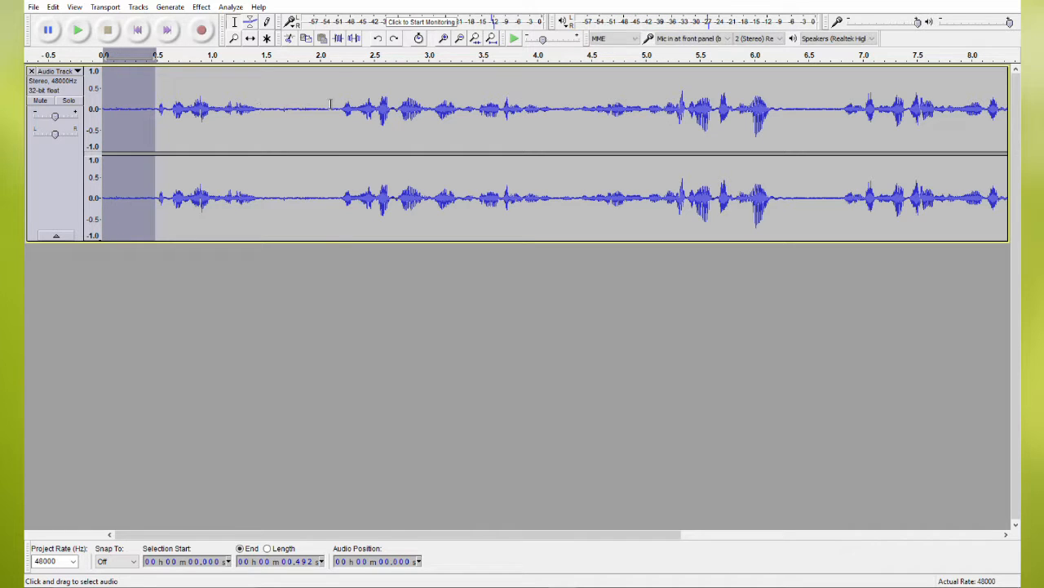
pyautogui.moveTo(332, 106); pyautogui.dragTo(263, 98)
pyautogui.click(78, 29)
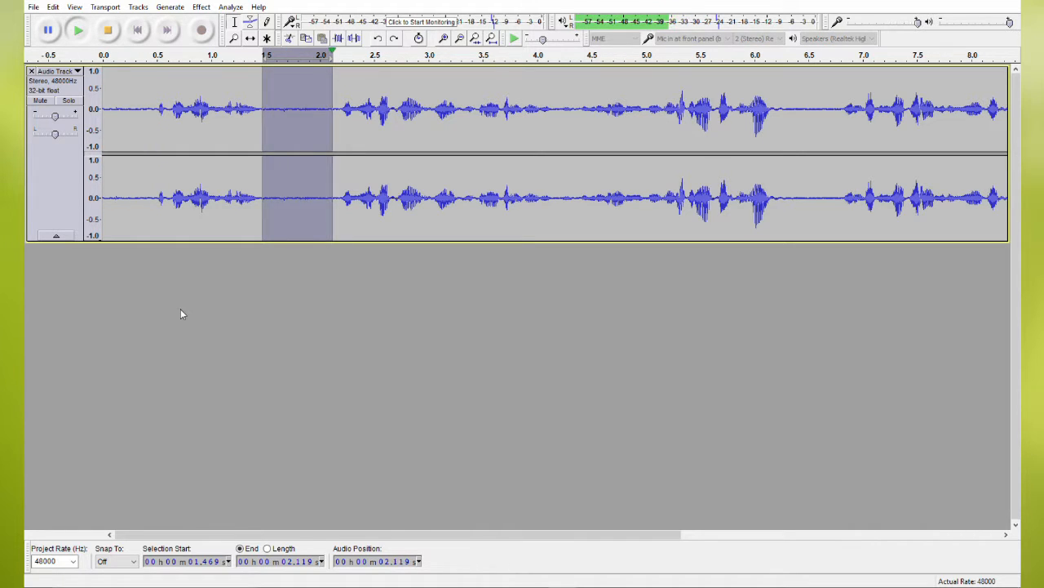
# Step: Capture a Noise Reduction noise profile from about the first 0.49 s of the recording
pyautogui.moveTo(155, 98); pyautogui.dragTo(49, 110)
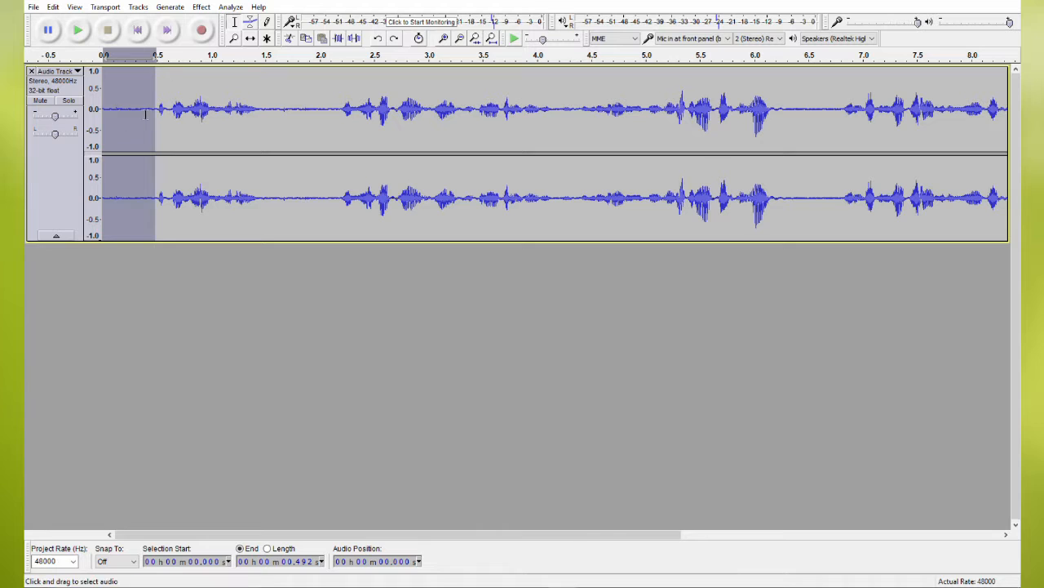
pyautogui.click(201, 7)
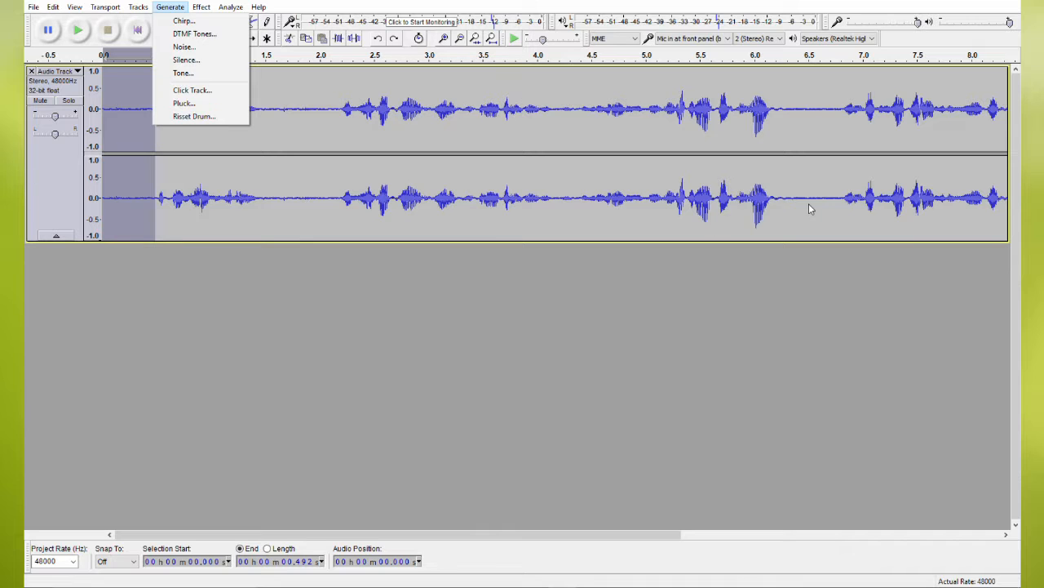
pyautogui.moveTo(197, 9)
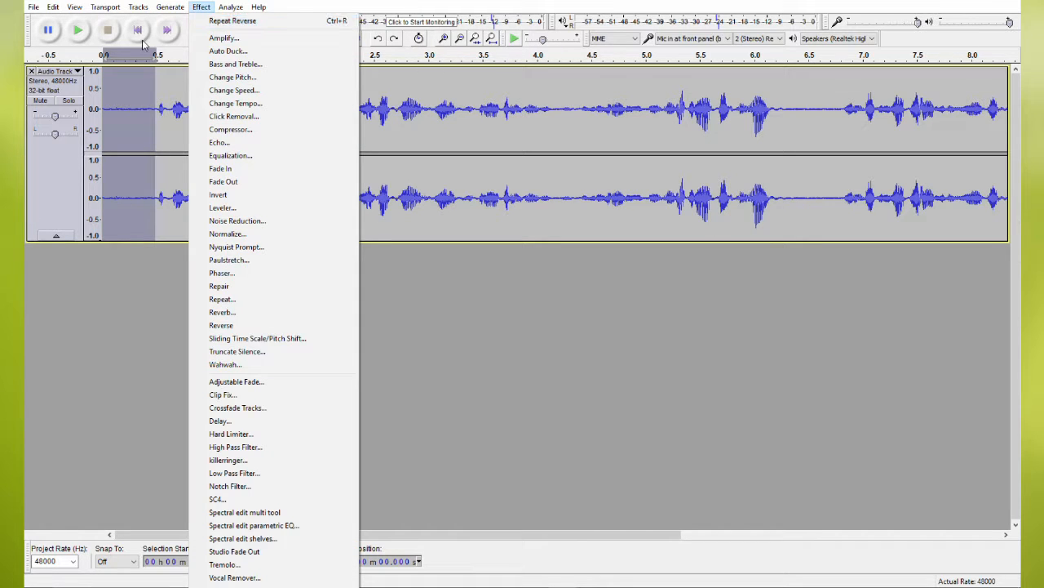
pyautogui.click(234, 221)
pyautogui.moveTo(504, 182); pyautogui.dragTo(521, 124)
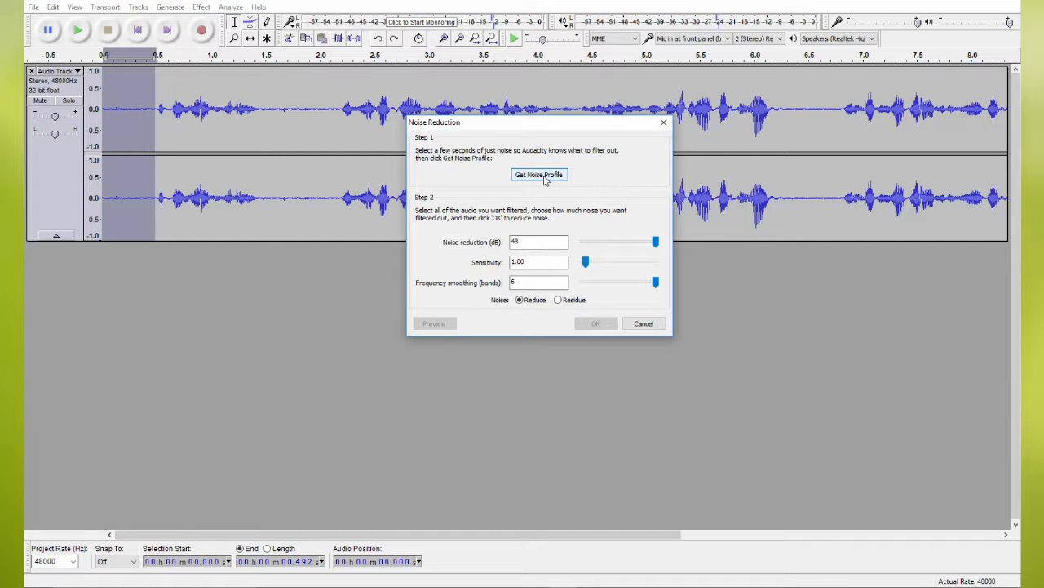
pyautogui.click(544, 178)
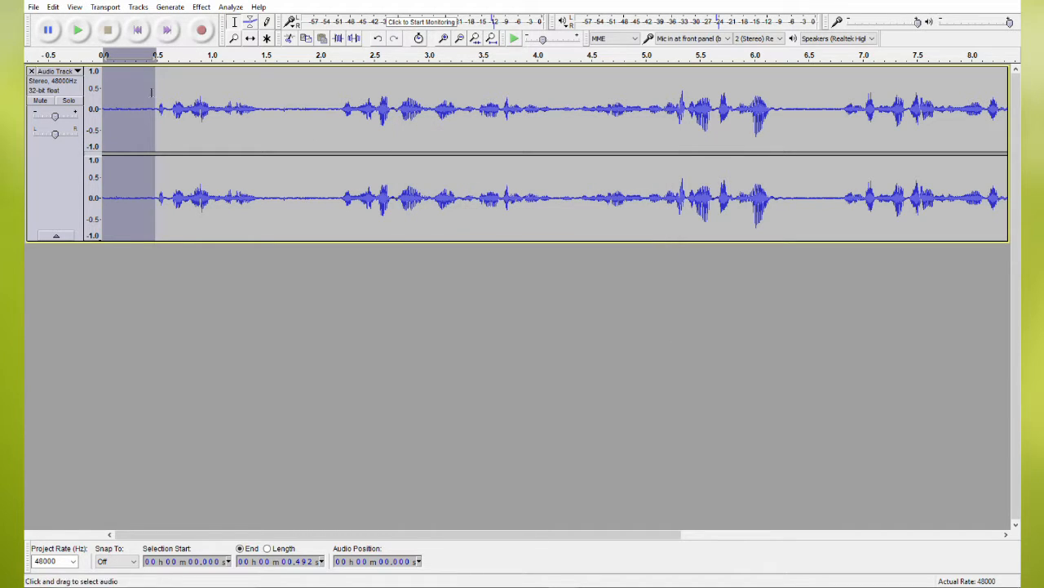
# Step: Apply Noise Reduction to the entire track with 30 dB reduction, sensitivity 3.50 and frequency smoothing of 0 bands
pyautogui.click(61, 181)
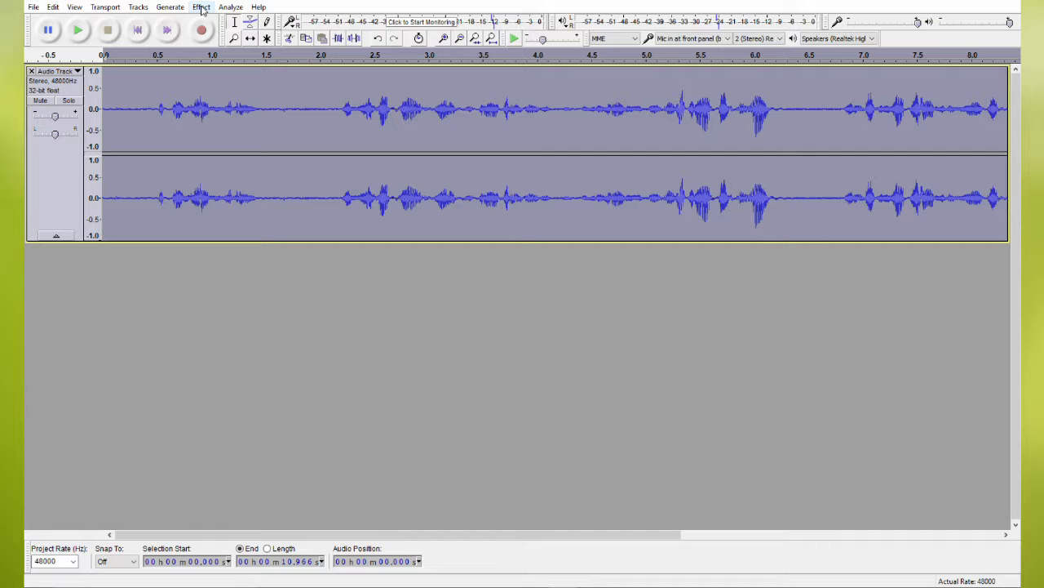
pyautogui.click(202, 8)
pyautogui.click(250, 220)
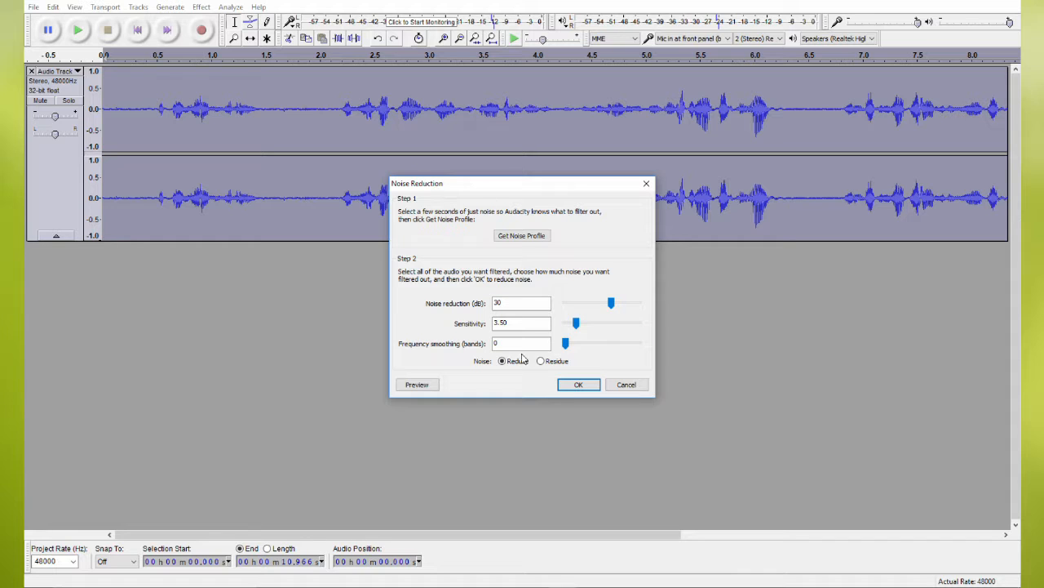
pyautogui.doubleClick(531, 302)
pyautogui.click(510, 302)
pyautogui.click(581, 385)
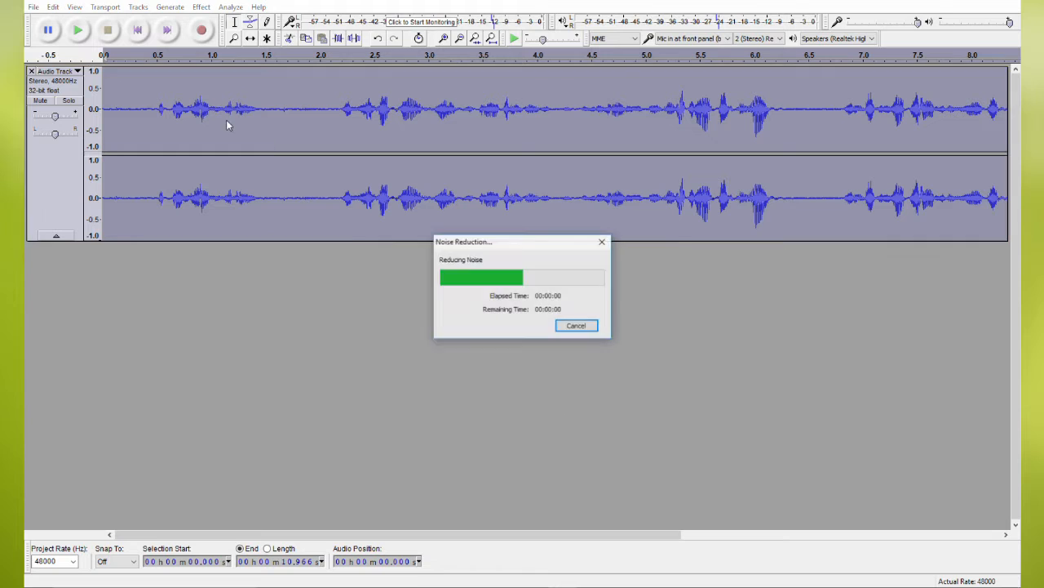
# Step: Play the noise-reduced recording from about 0.03 s and stop playback
pyautogui.click(149, 135)
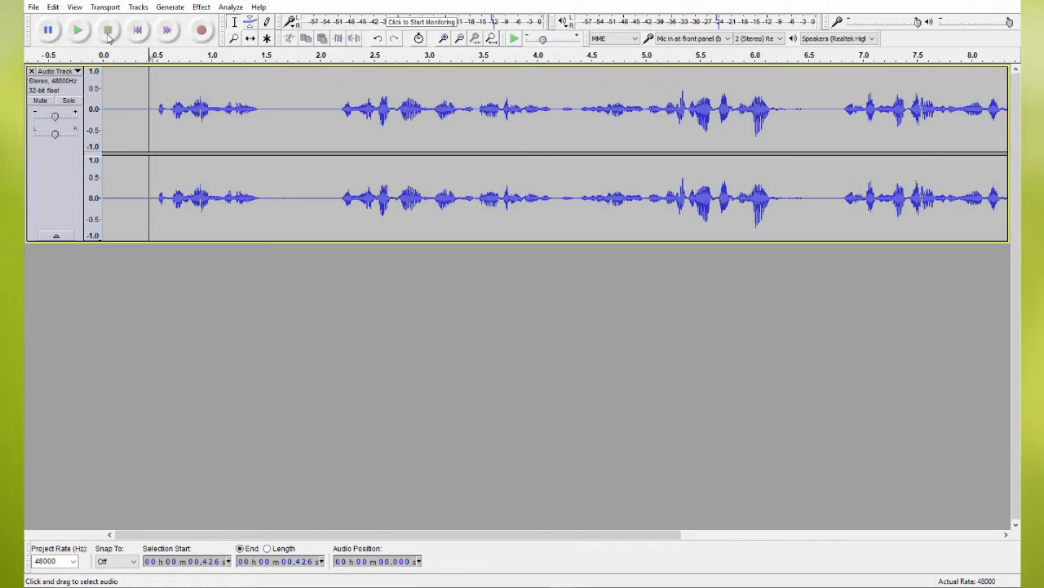
pyautogui.click(105, 88)
pyautogui.click(78, 30)
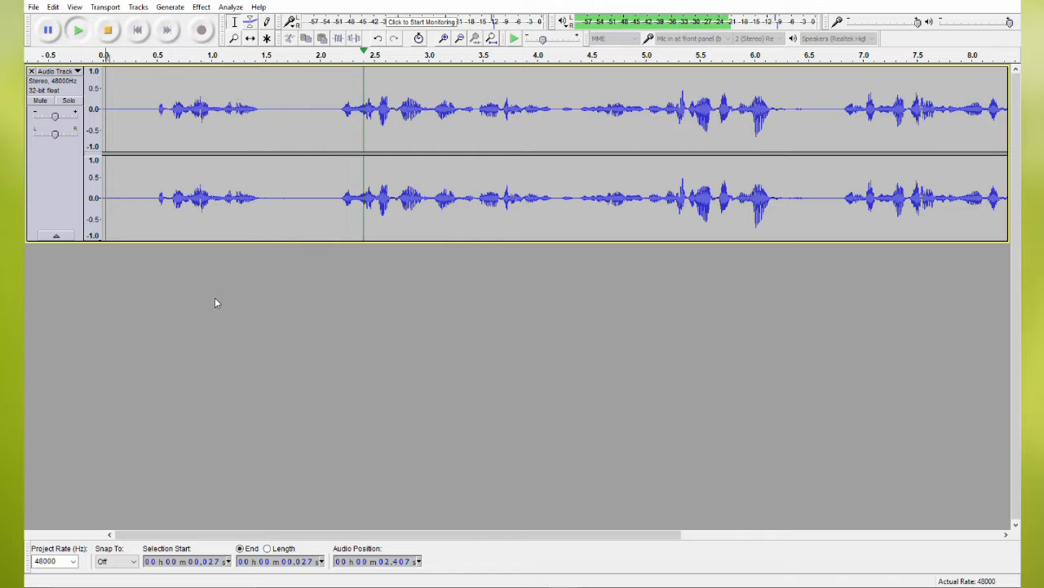
pyautogui.click(110, 39)
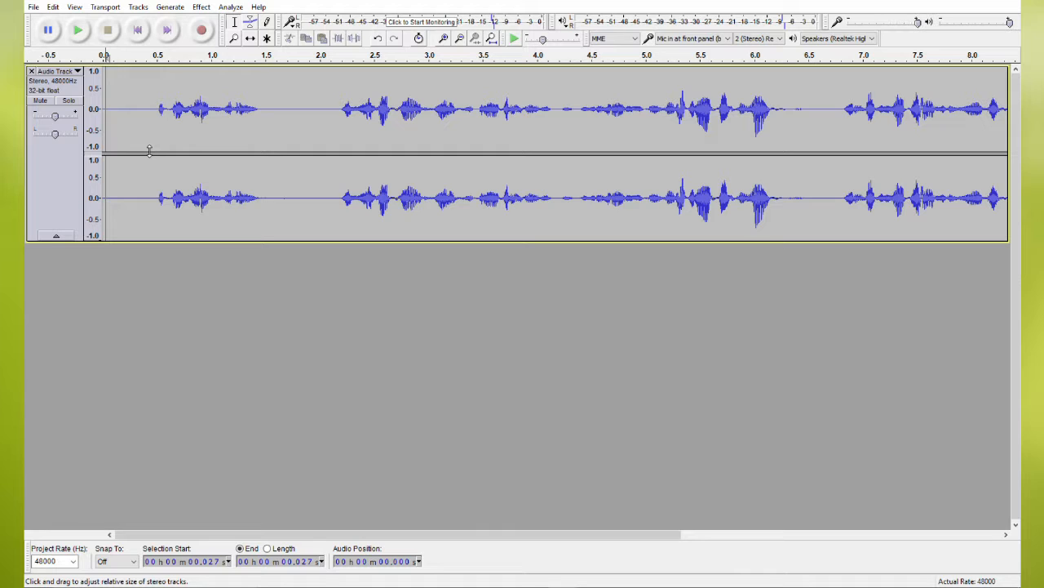
# Step: Play the noise-reduced recording from about 0.46 s, return the cursor to the start and inspect the cleaned waveform
pyautogui.click(148, 102)
pyautogui.click(152, 104)
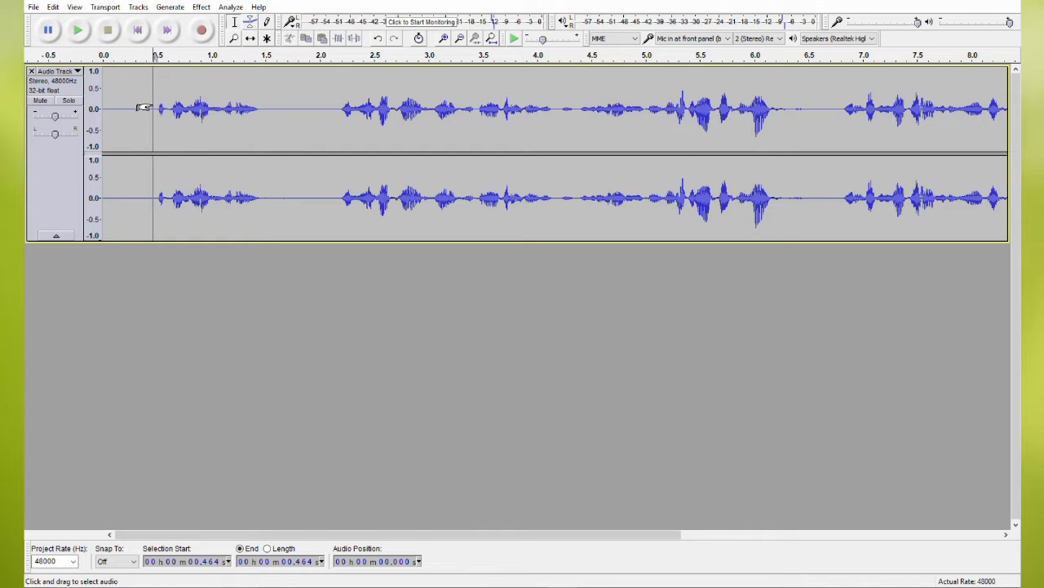
pyautogui.click(78, 31)
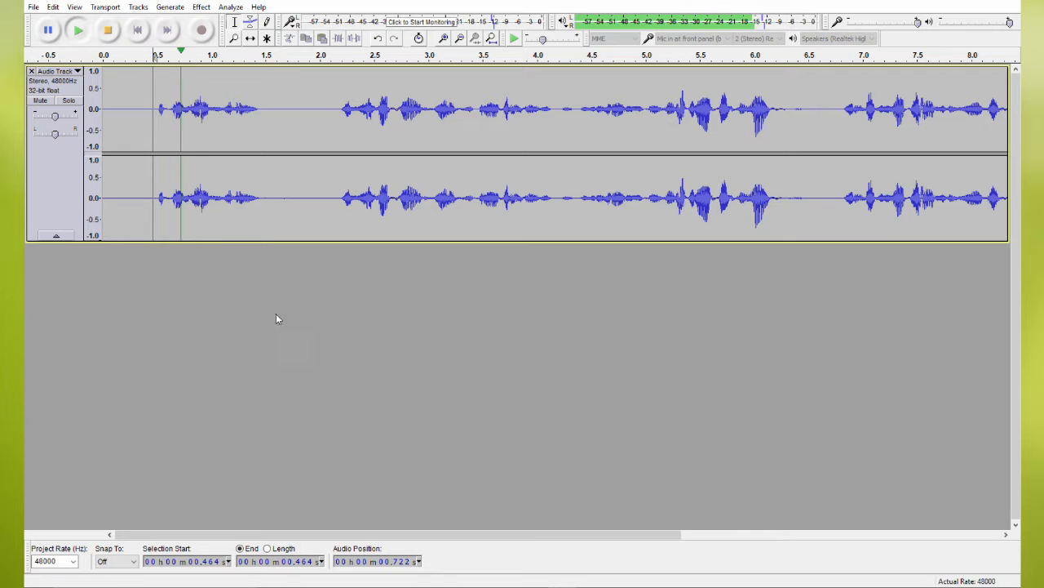
pyautogui.scroll(-2, 419, 210)
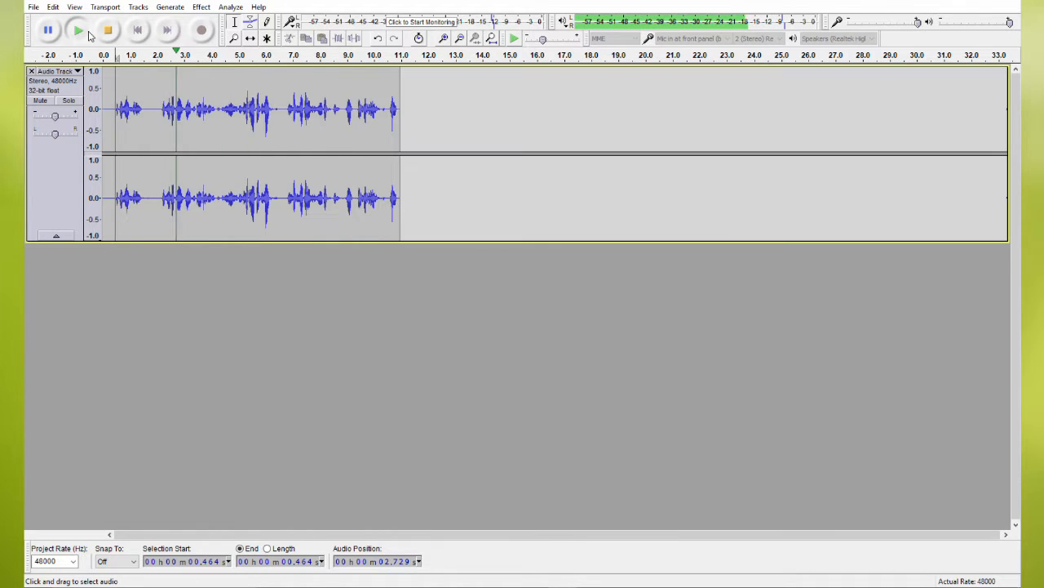
pyautogui.click(108, 31)
pyautogui.click(102, 110)
pyautogui.scroll(3, 440, 443)
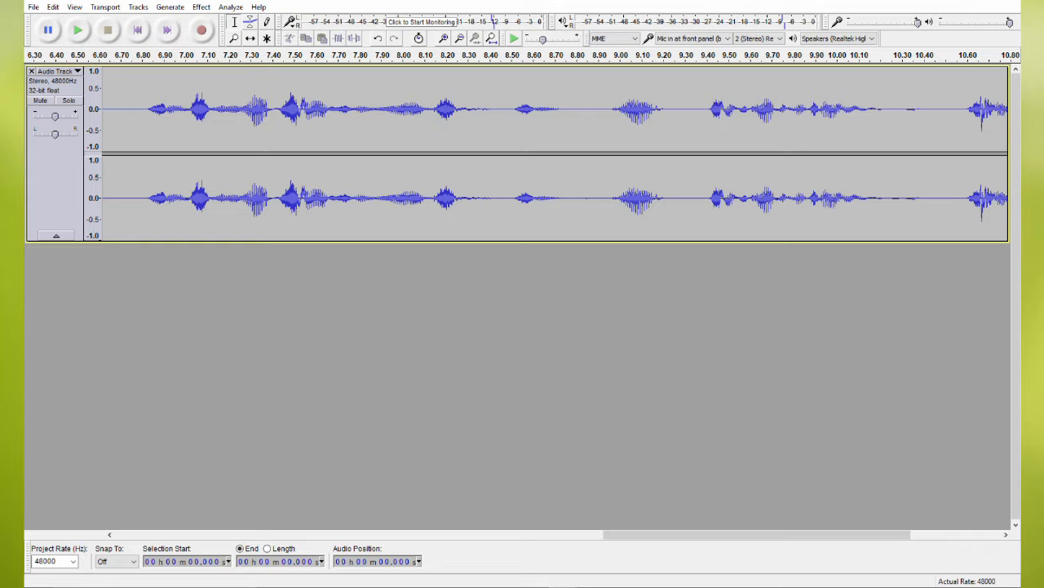
pyautogui.scroll(-3, 351, 356)
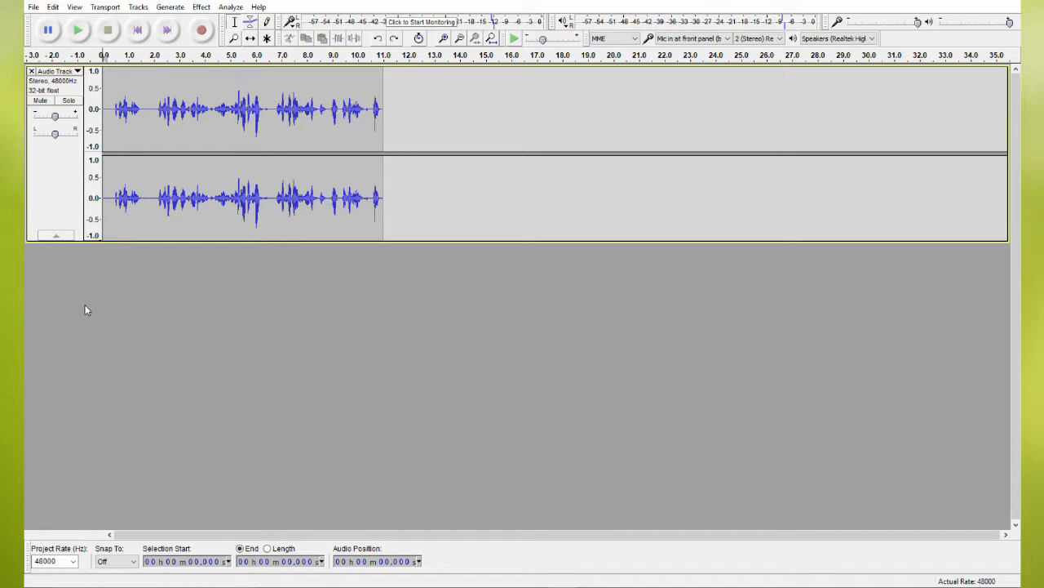
# Step: Open the audio export and browse to the ThunderVoid folder on the Data Volume (F:) drive
pyautogui.click(33, 7)
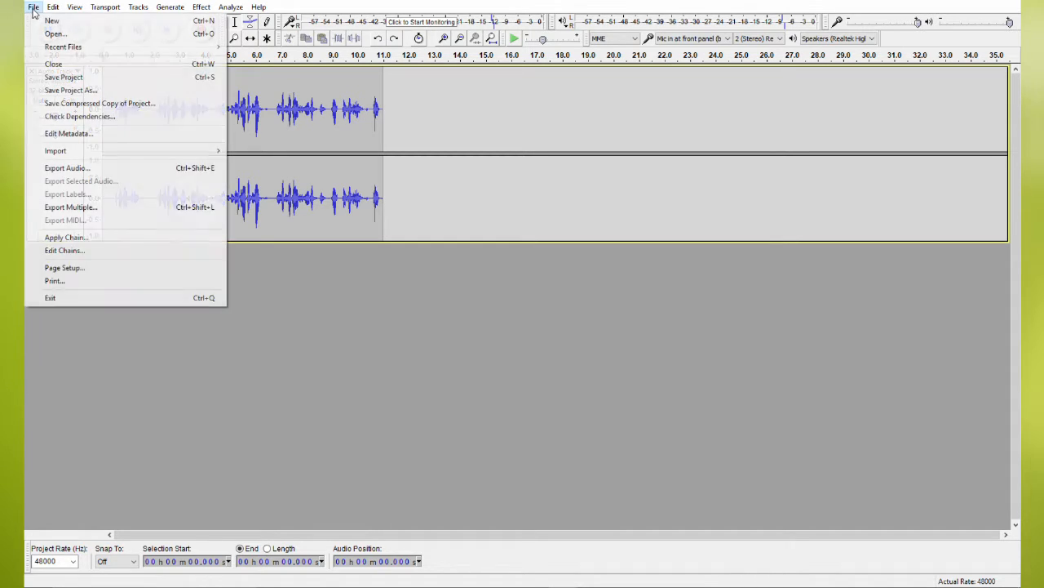
pyautogui.click(68, 169)
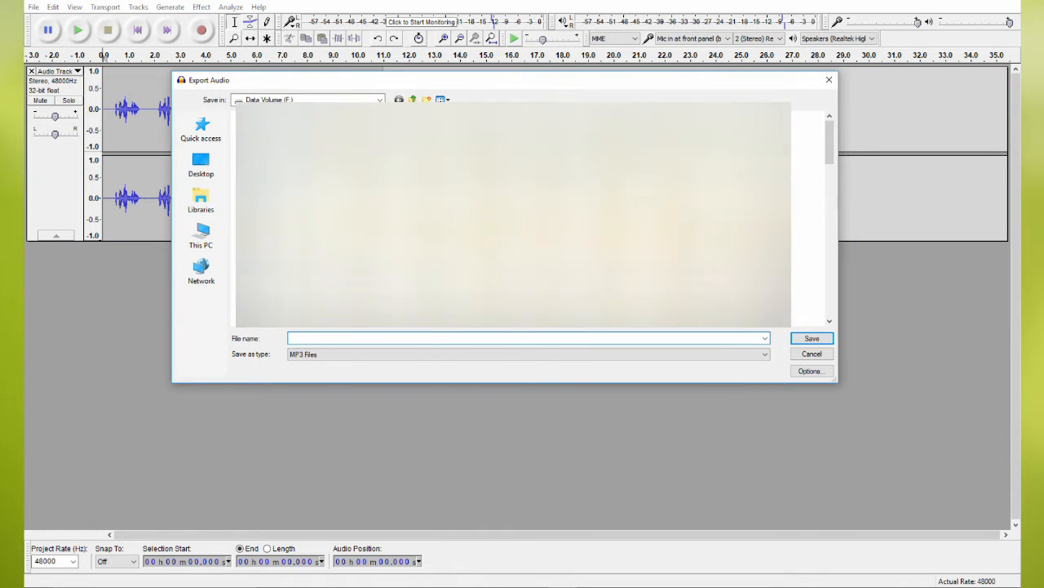
pyautogui.scroll(-6, 513, 215)
pyautogui.scroll(6, 513, 215)
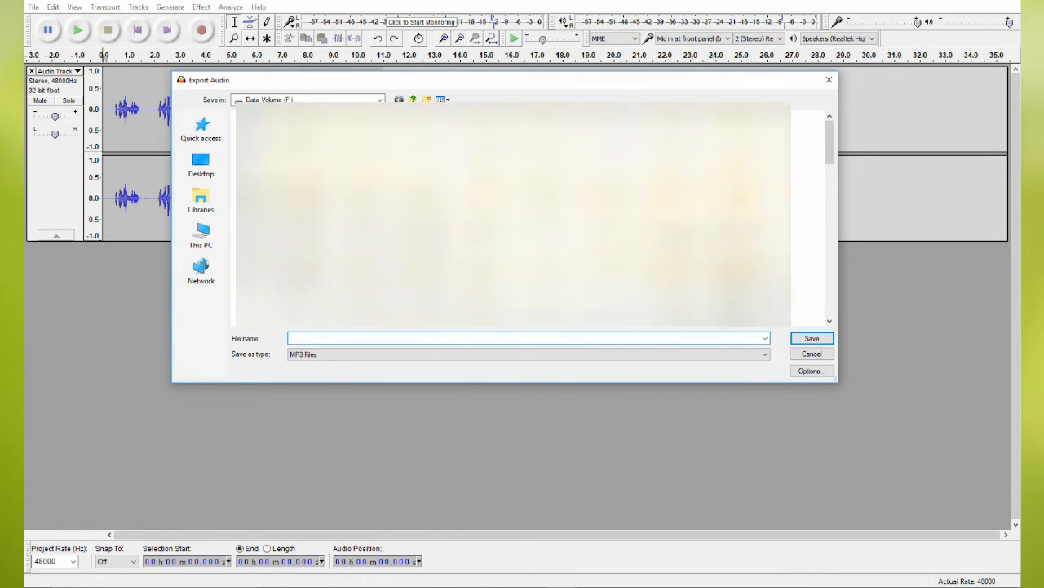
pyautogui.scroll(-1, 513, 216)
pyautogui.scroll(-3, 512, 216)
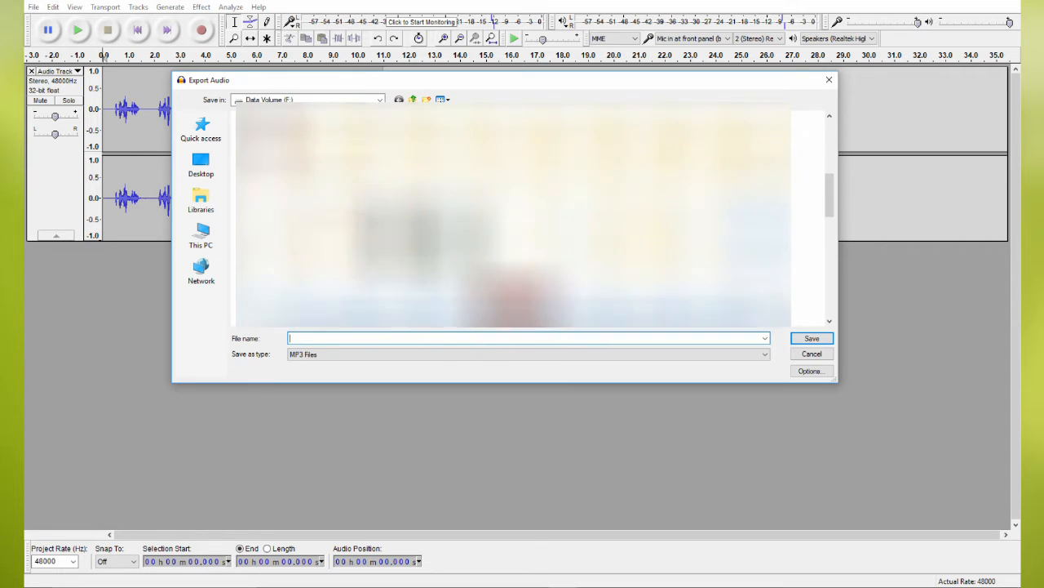
pyautogui.doubleClick(529, 310)
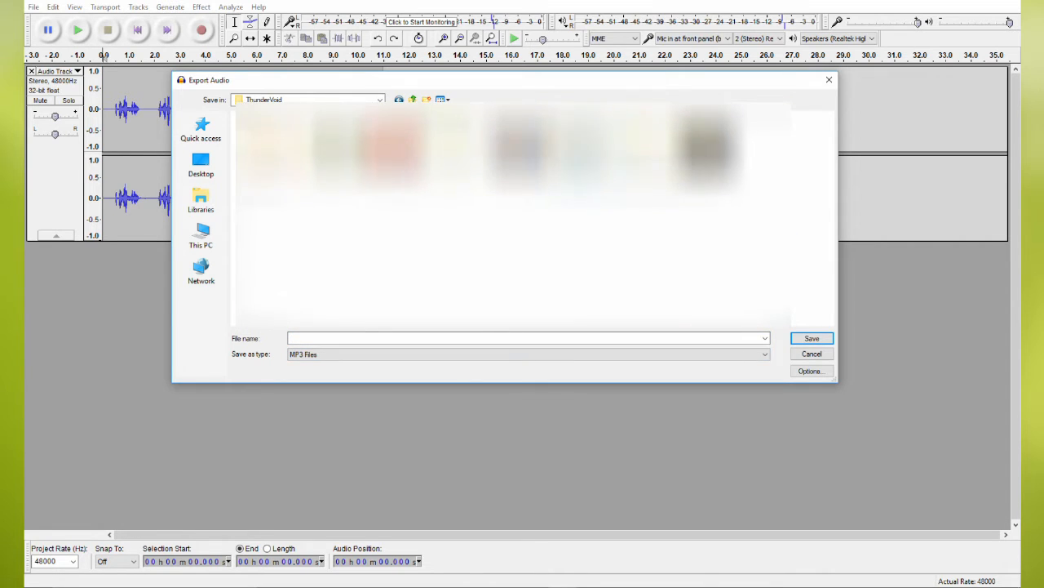
pyautogui.doubleClick(637, 155)
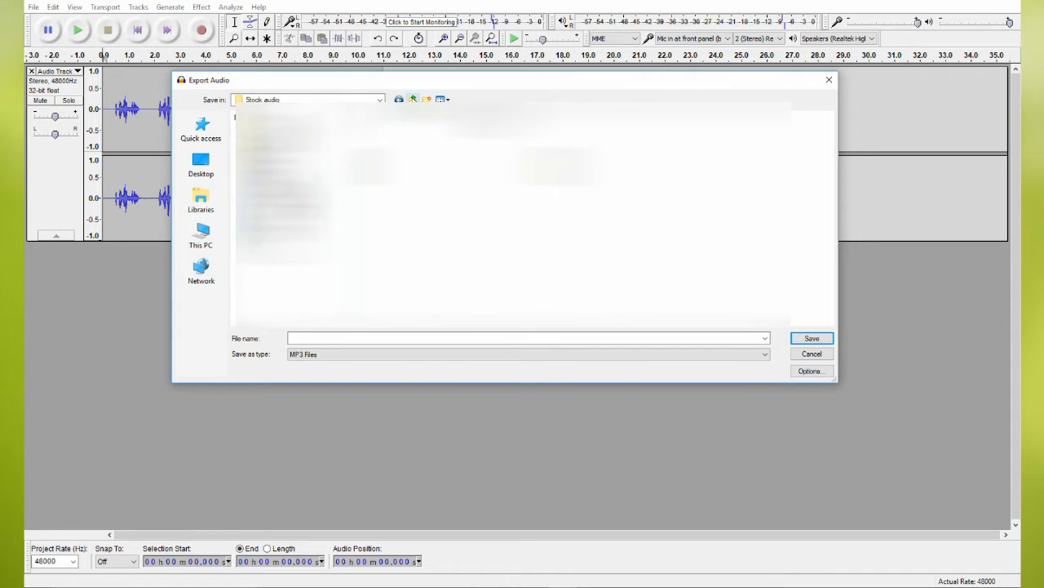
pyautogui.click(412, 99)
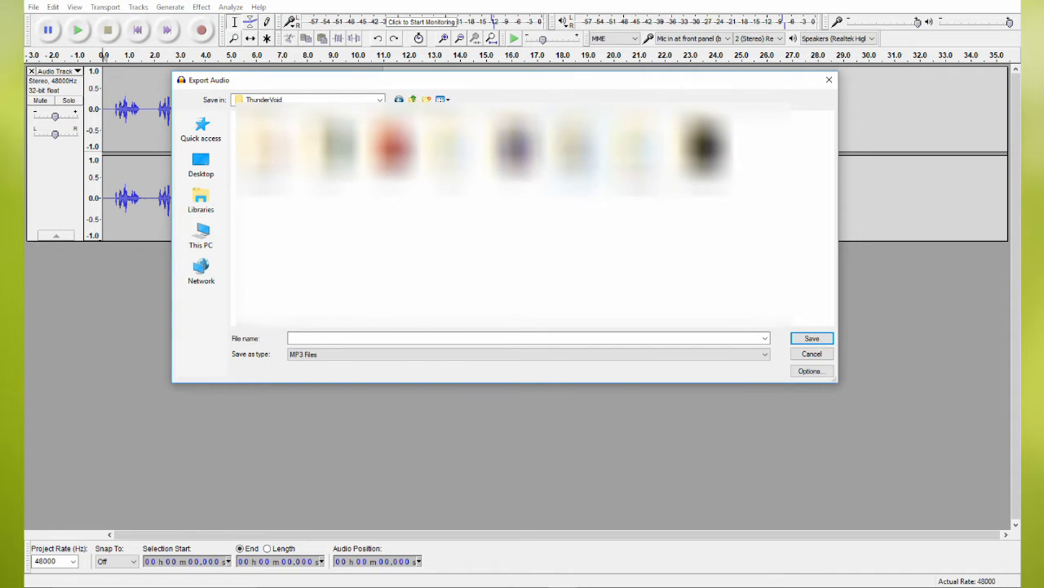
# Step: Review the file types available for the audio export and cancel the export
pyautogui.click(381, 354)
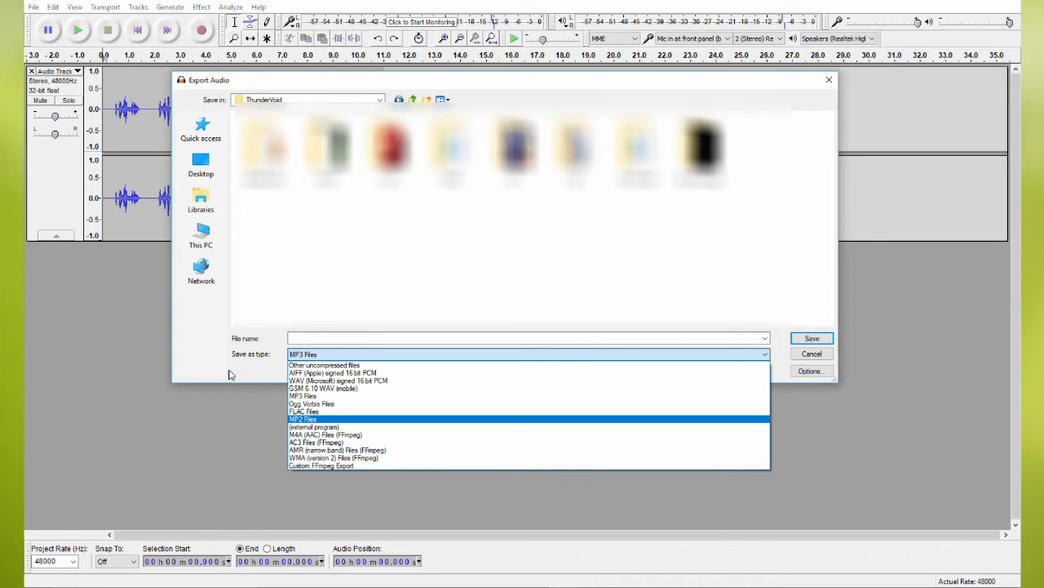
pyautogui.click(504, 286)
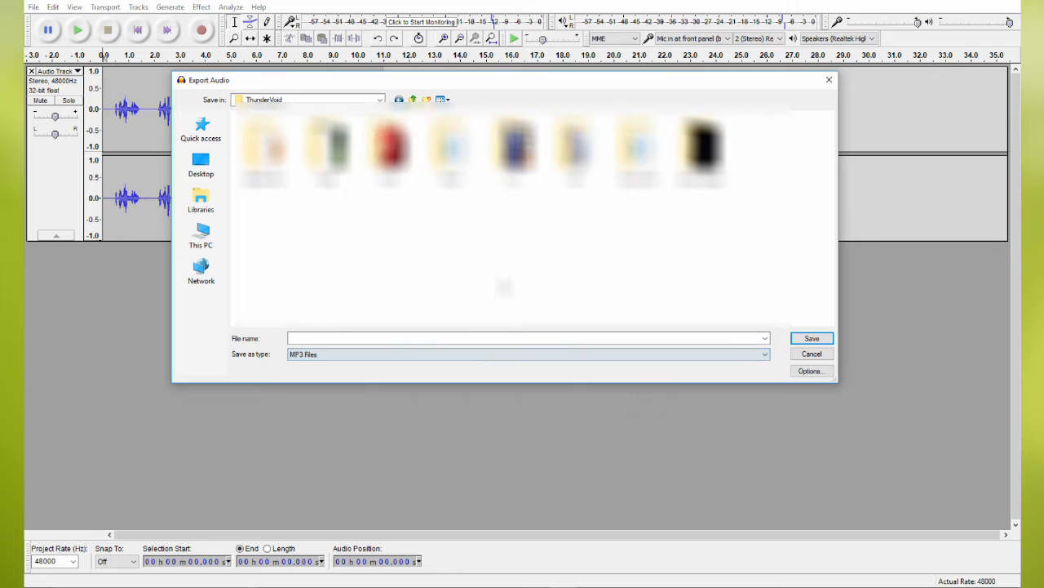
pyautogui.click(354, 354)
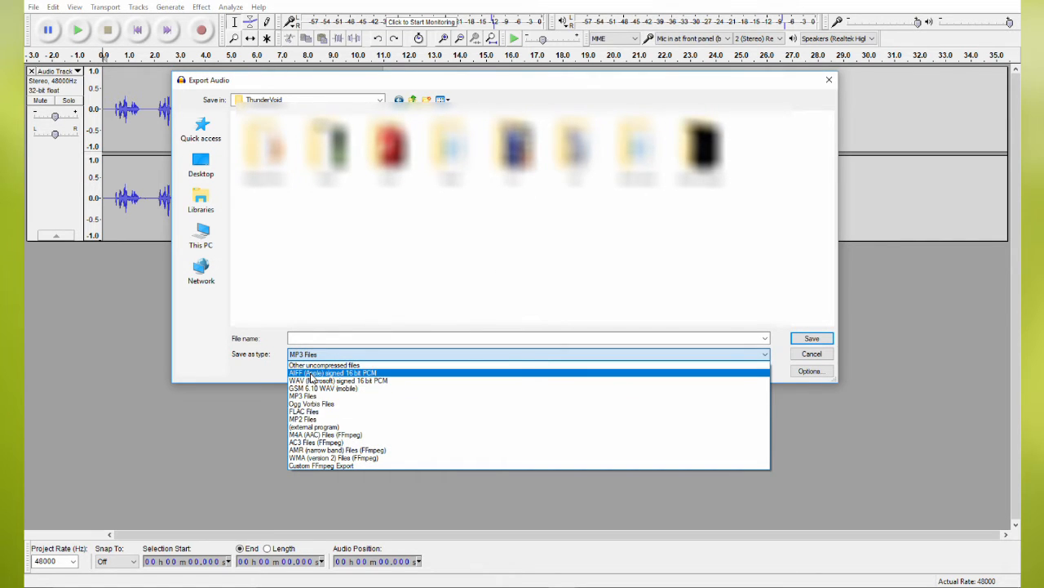
pyautogui.click(328, 354)
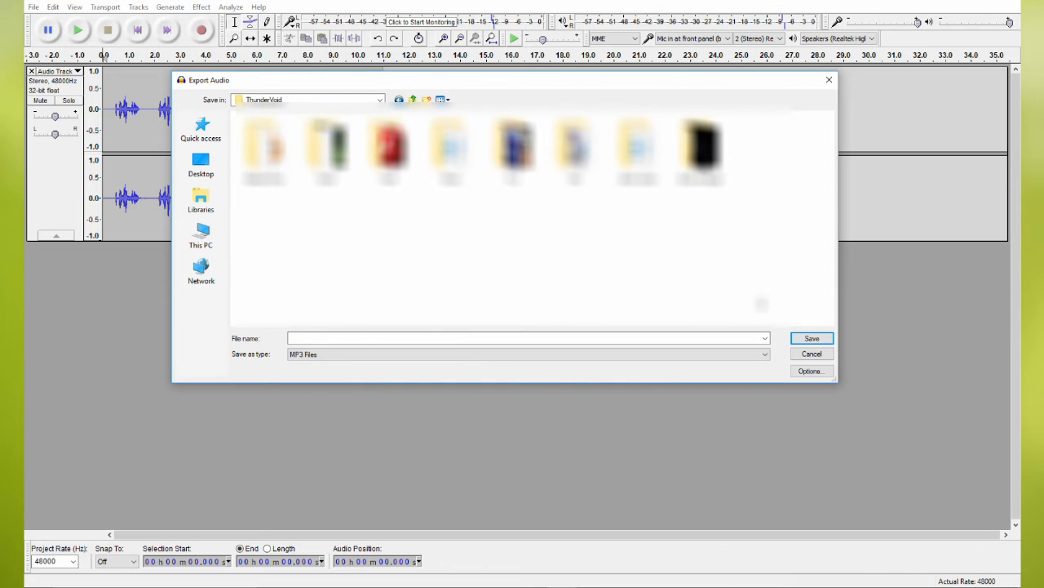
pyautogui.click(808, 354)
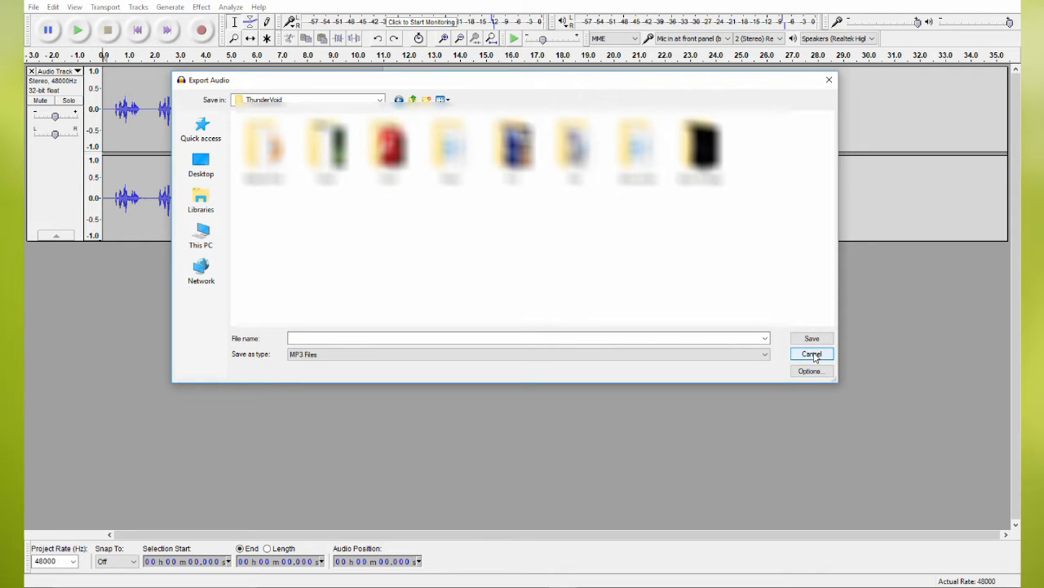
# Step: Close the audio export without saving and remove the recorded audio track from the project
pyautogui.click(813, 360)
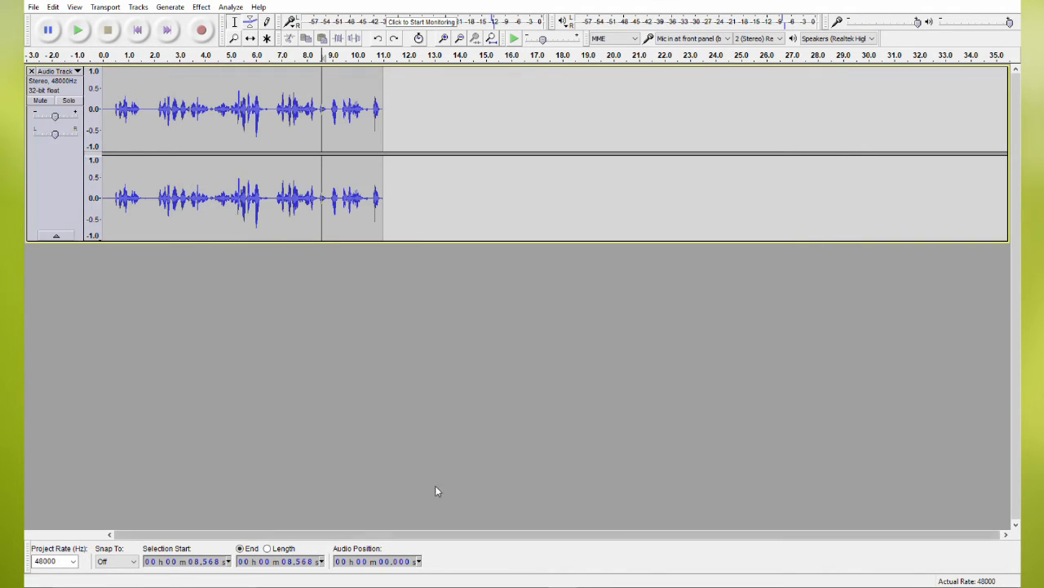
pyautogui.hotkey('ctrl', '1')
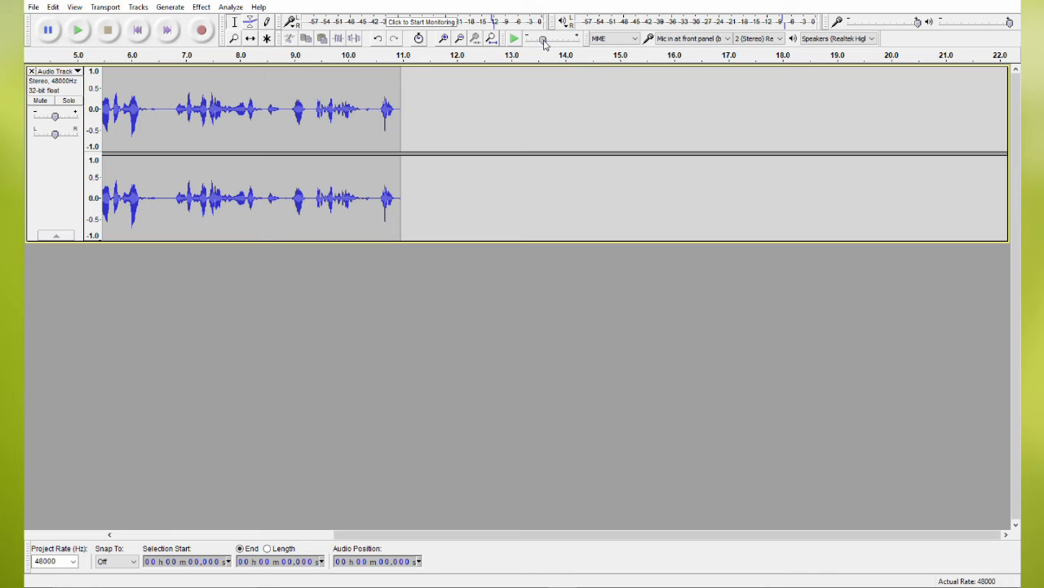
pyautogui.click(31, 72)
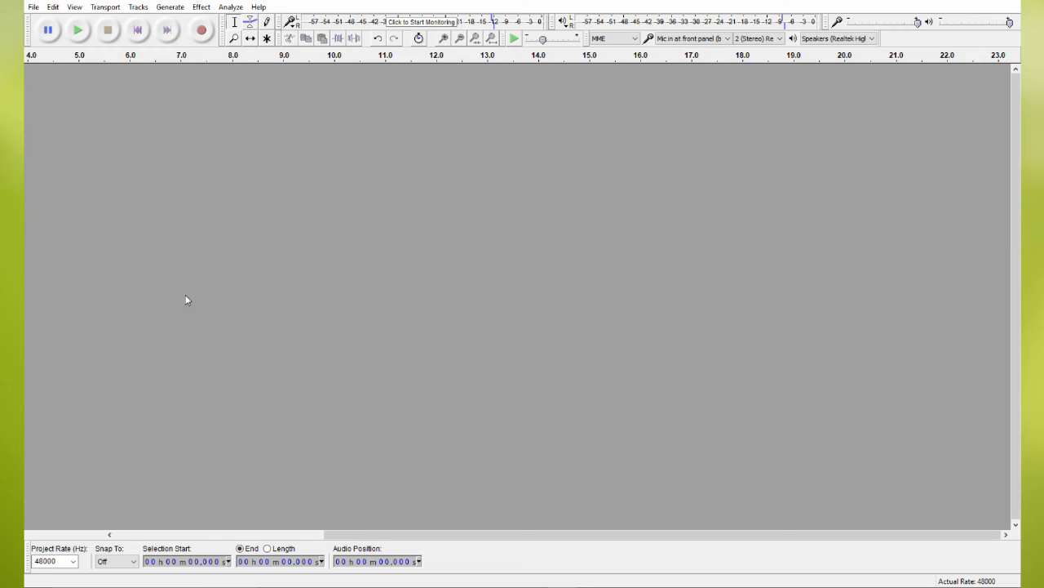
pyautogui.moveTo(376, 529); pyautogui.dragTo(127, 555)
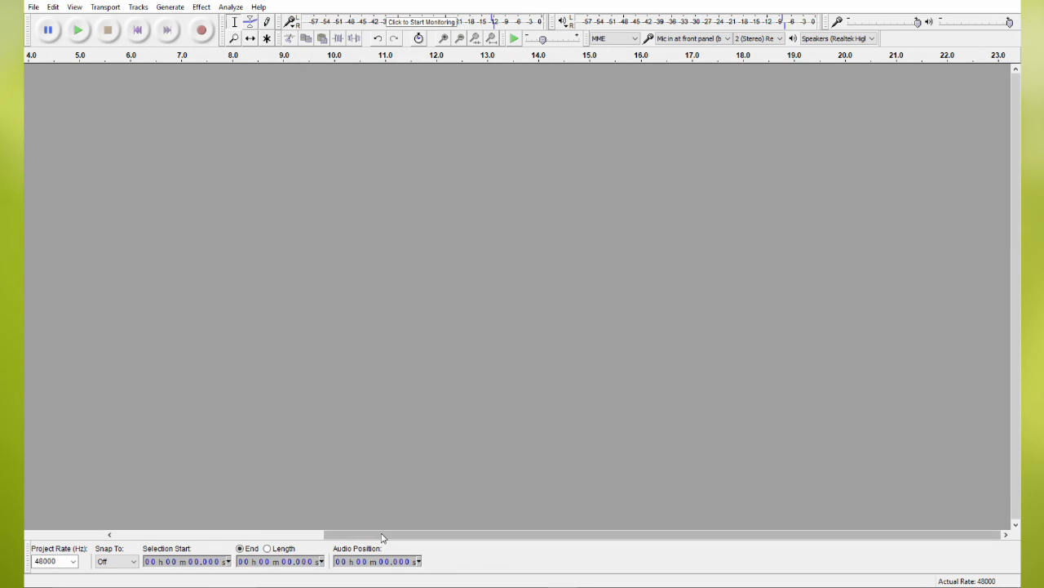
pyautogui.scroll(-1, 272, 337)
pyautogui.scroll(2, 82, 242)
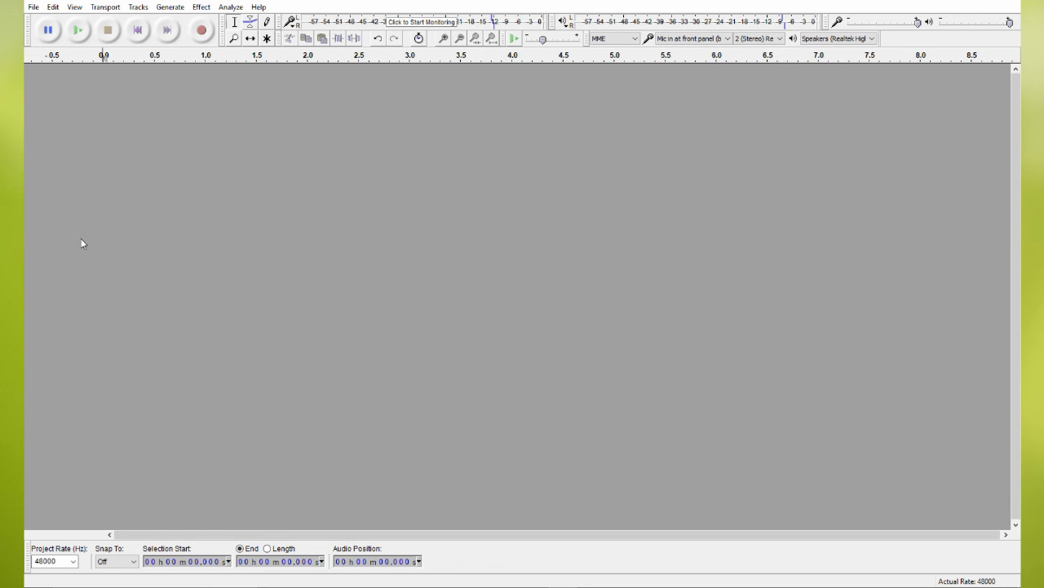
pyautogui.click(258, 7)
pyautogui.click(220, 147)
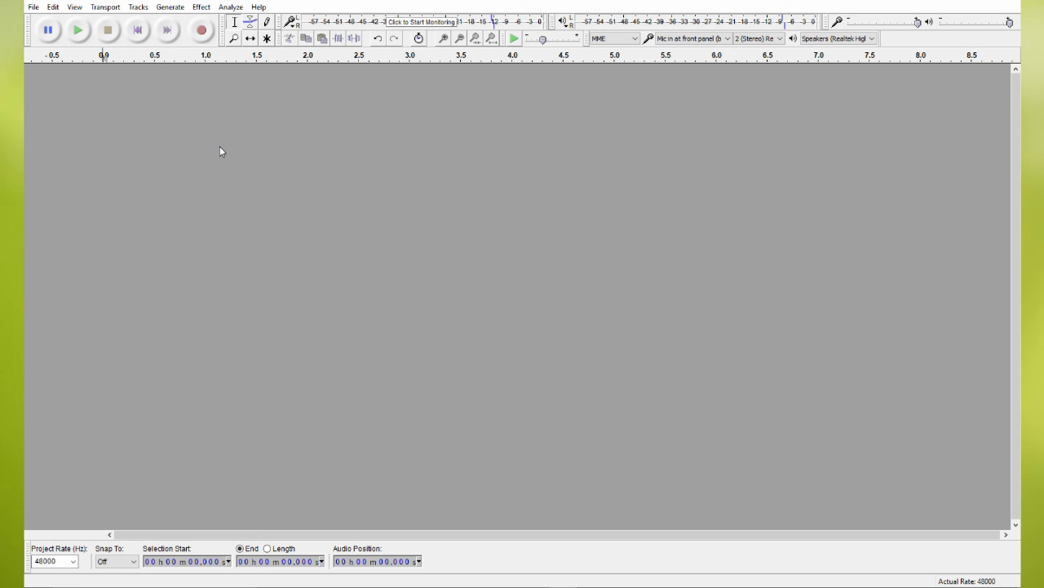